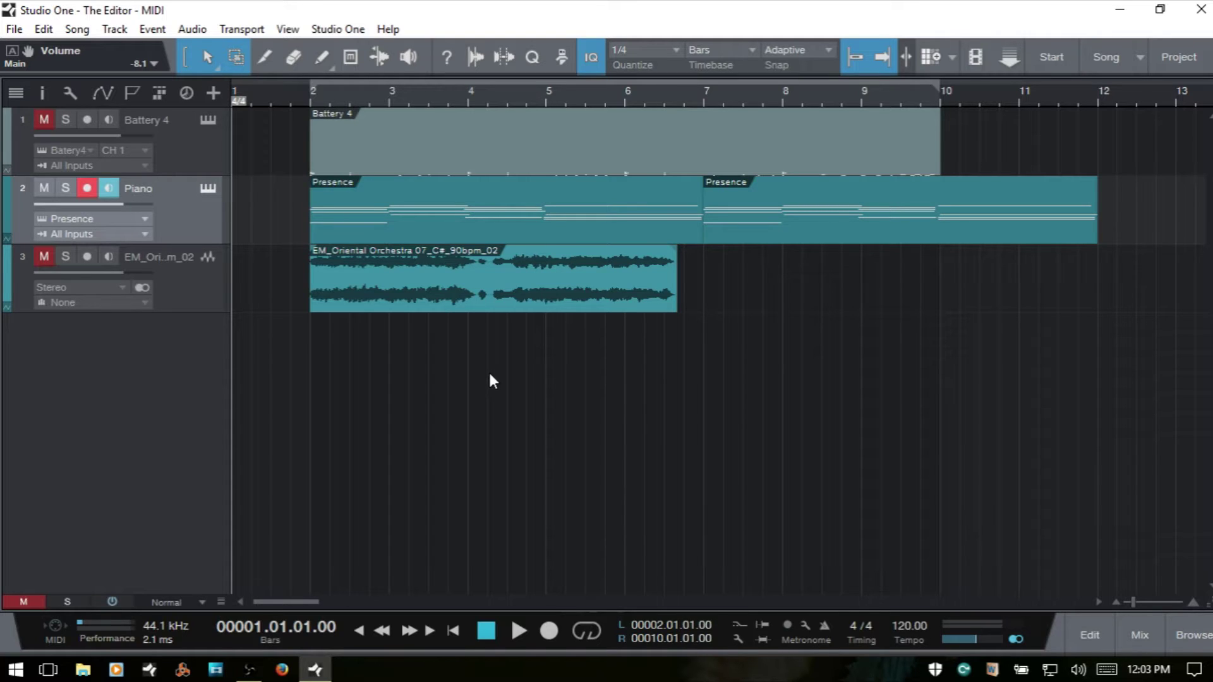
Open the first Presence event on the Piano track in the note editor and hide its velocity lane
left_click(518, 233)
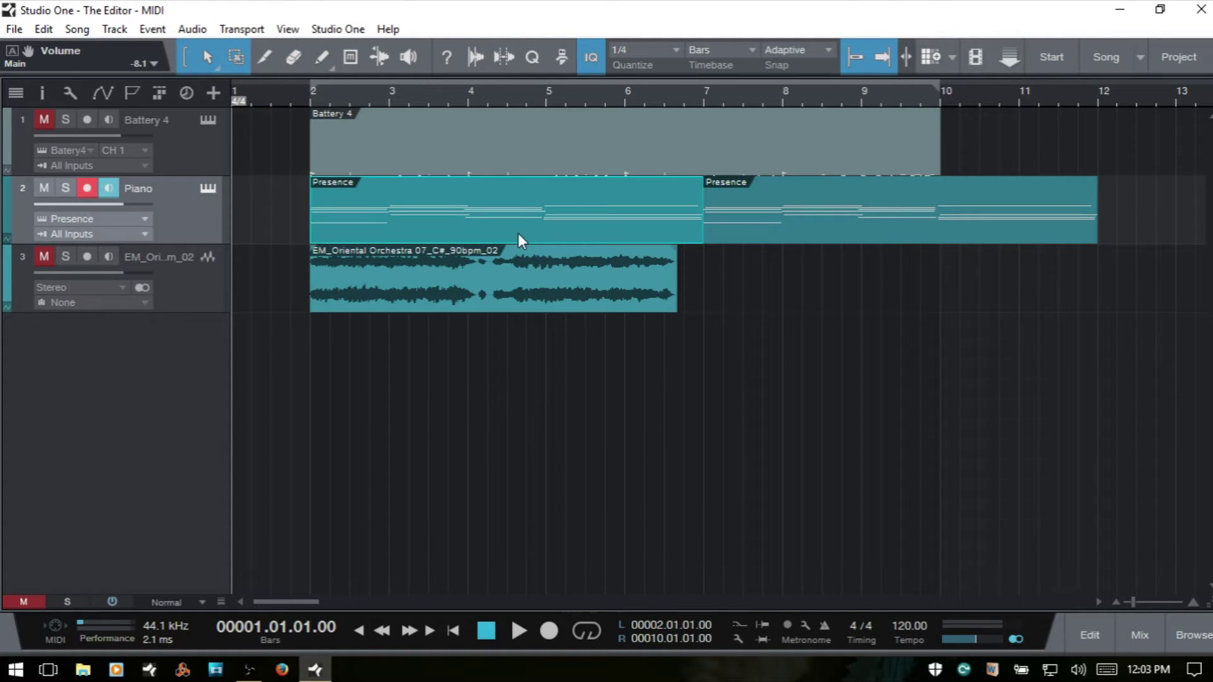
double_click(518, 234)
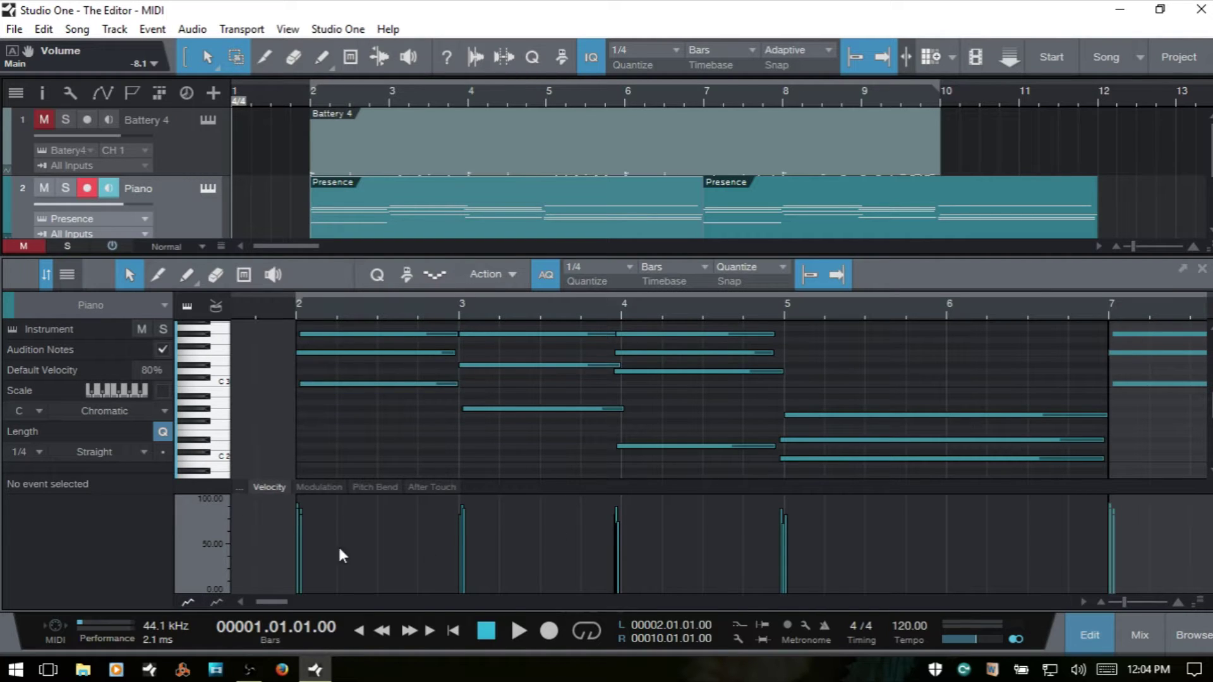
left_click(189, 604)
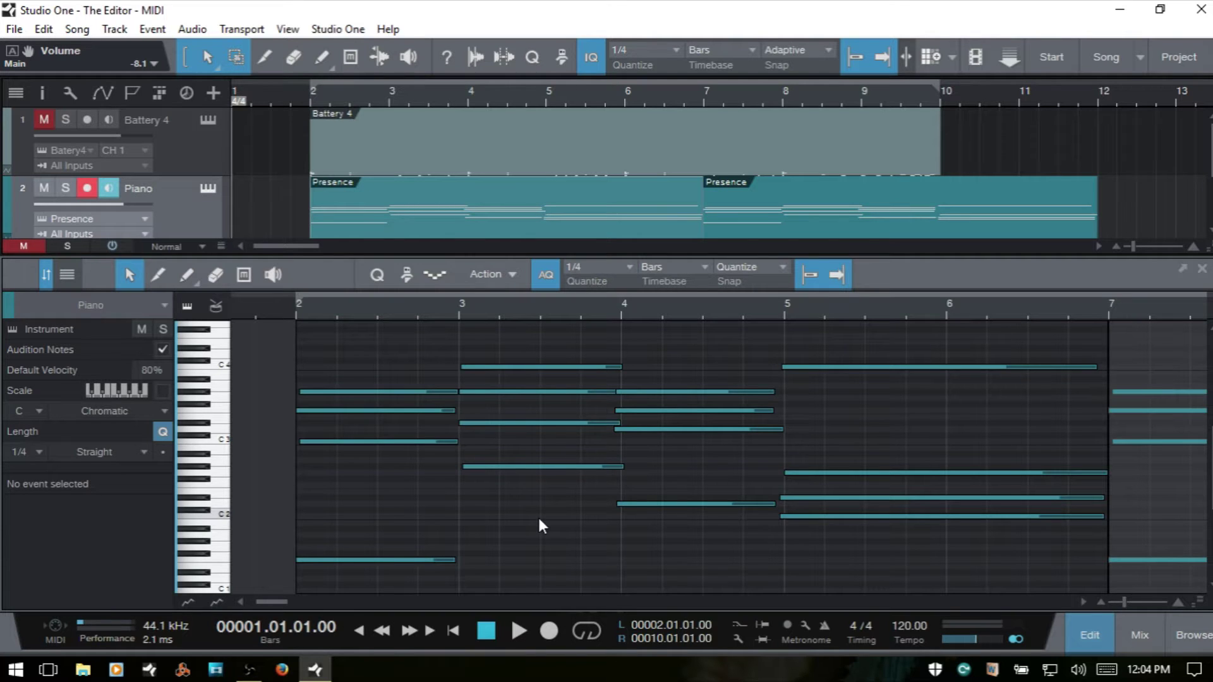
Try adding one-beat notes at A1 on 3.02 and, with the Paint tool, G1 on 4.01, and undo both
double_click(502, 535)
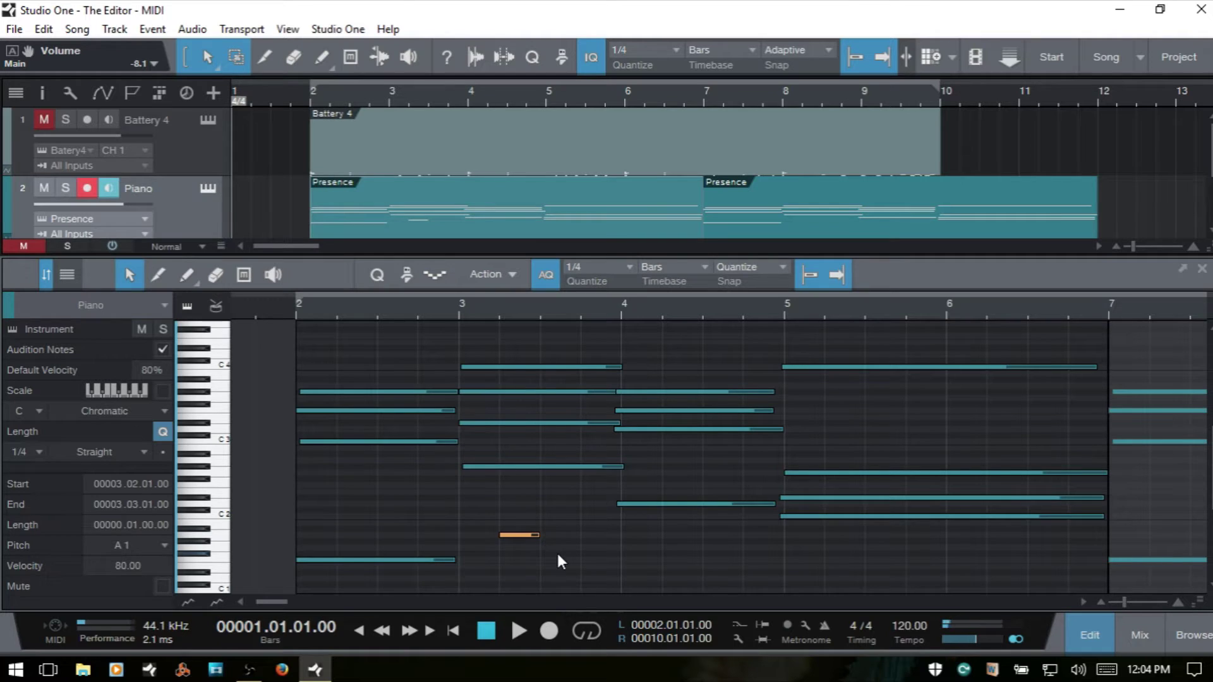
key("3")
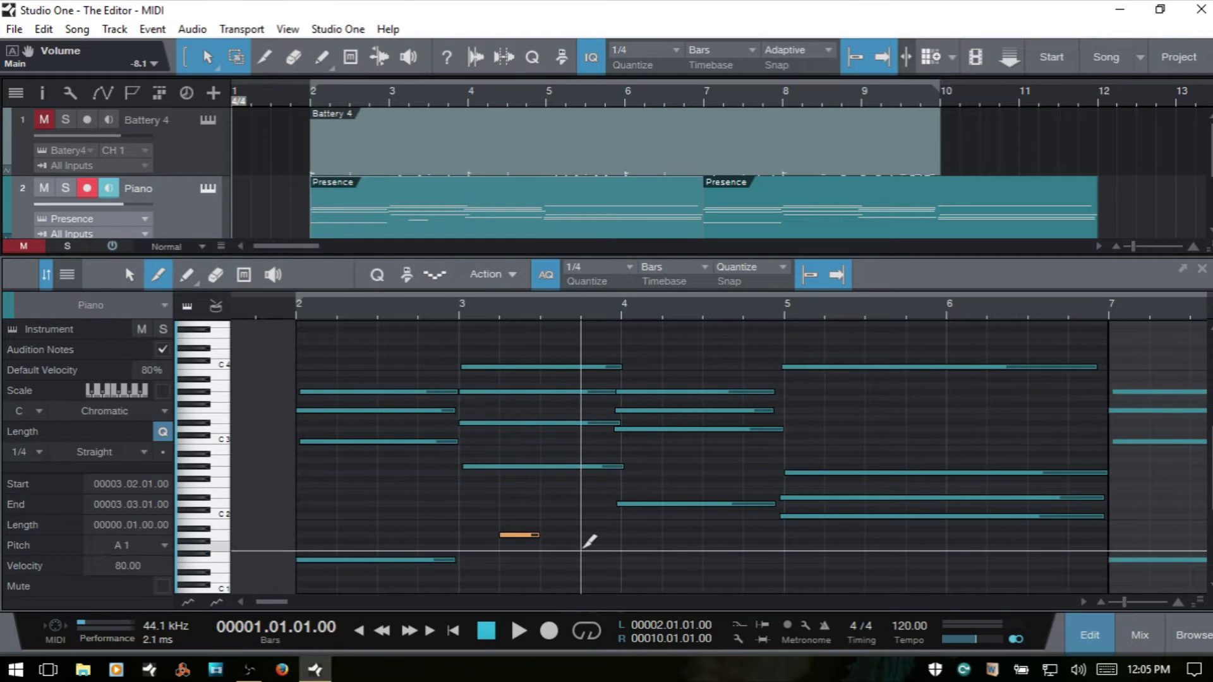
key("5")
left_click(625, 547)
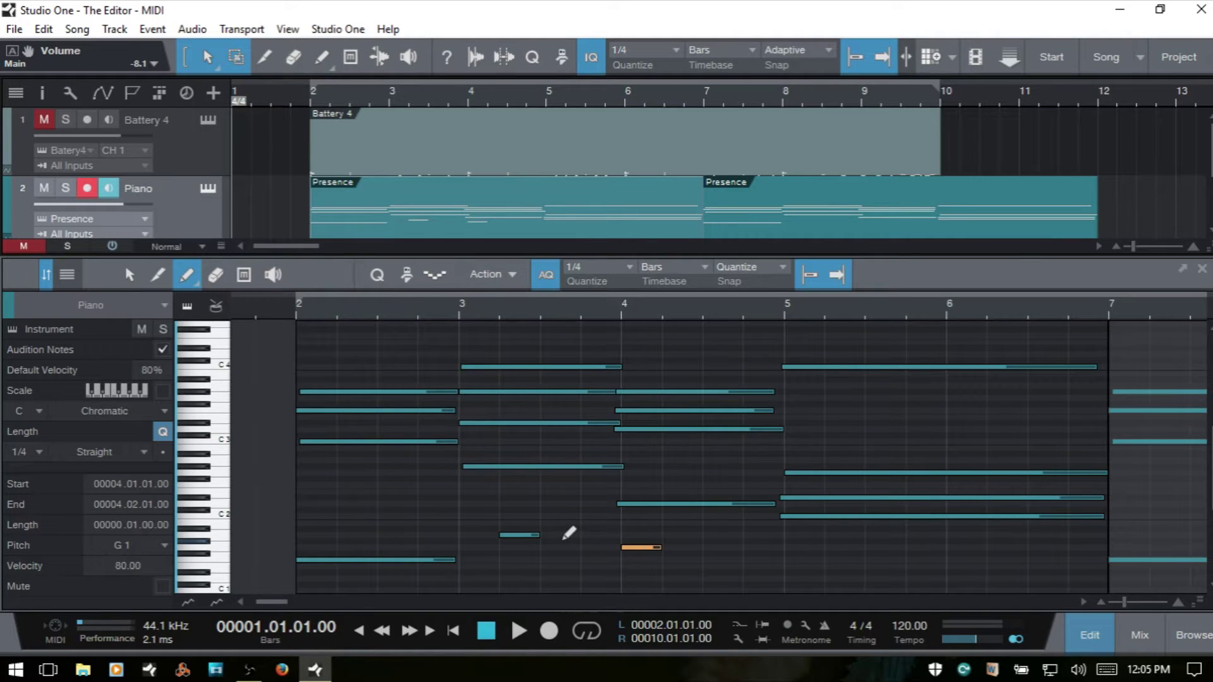
key("ctrl+z")
key("ctrl+z")
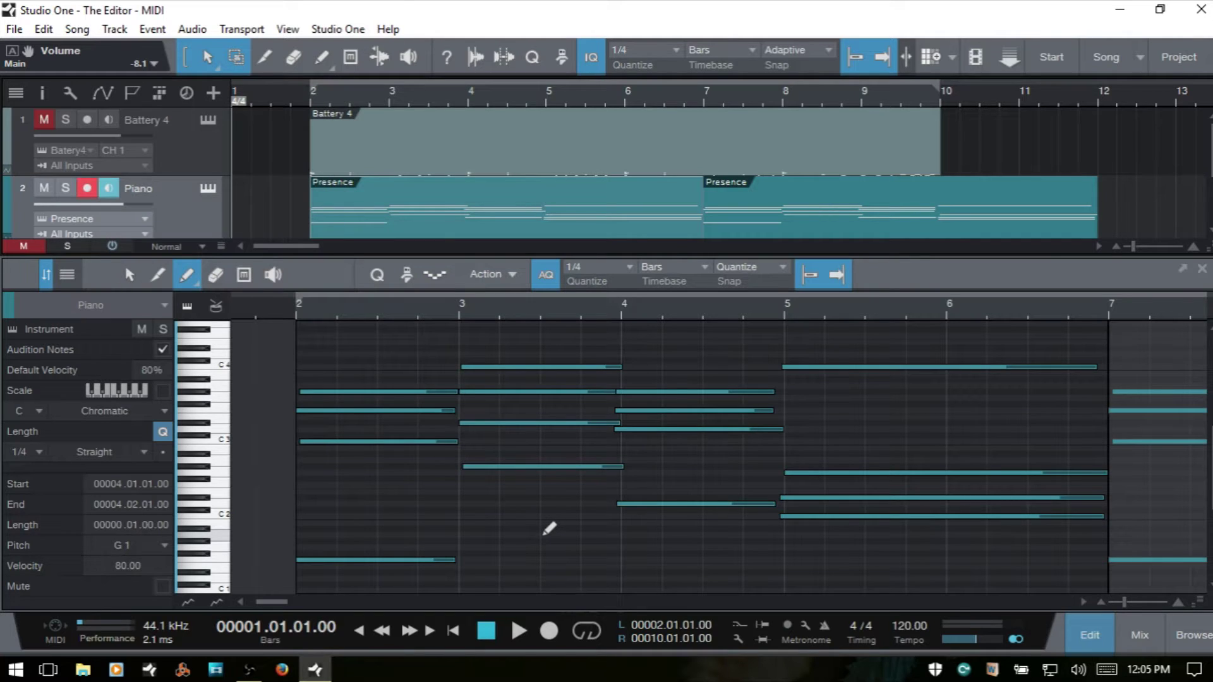
Try painting an A1 note at 3.03 with snap on and another around 4.02.02 with snap off, and undo both
left_click(544, 534)
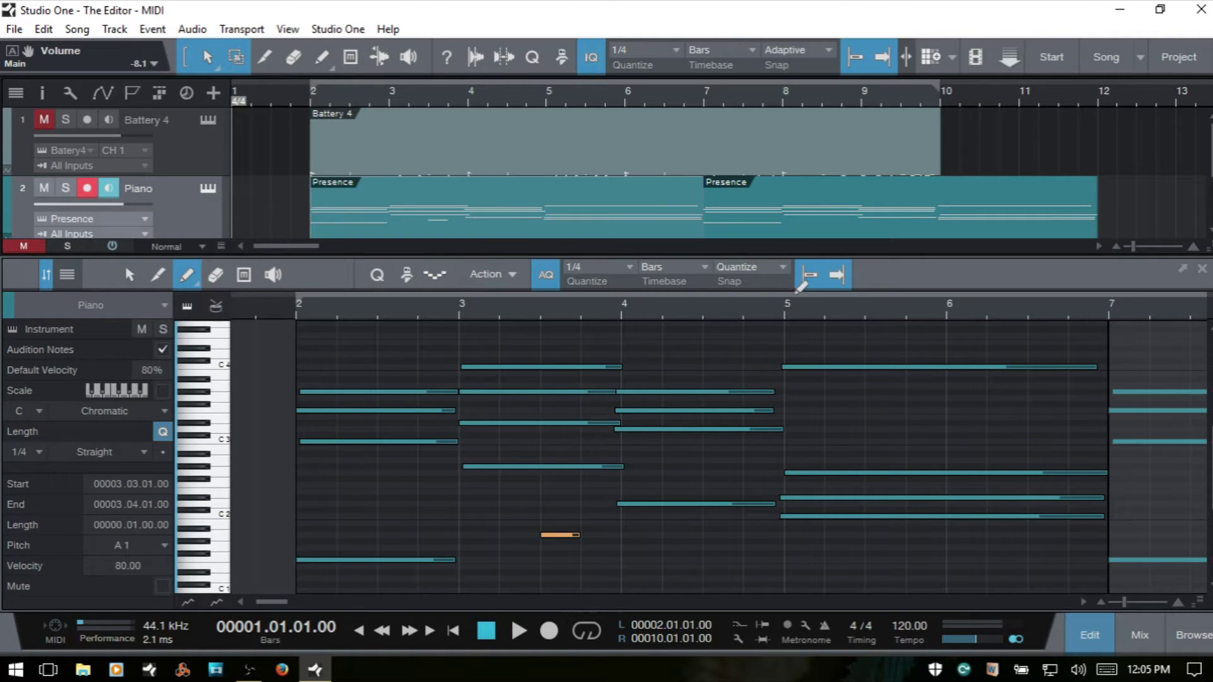
left_click(809, 276)
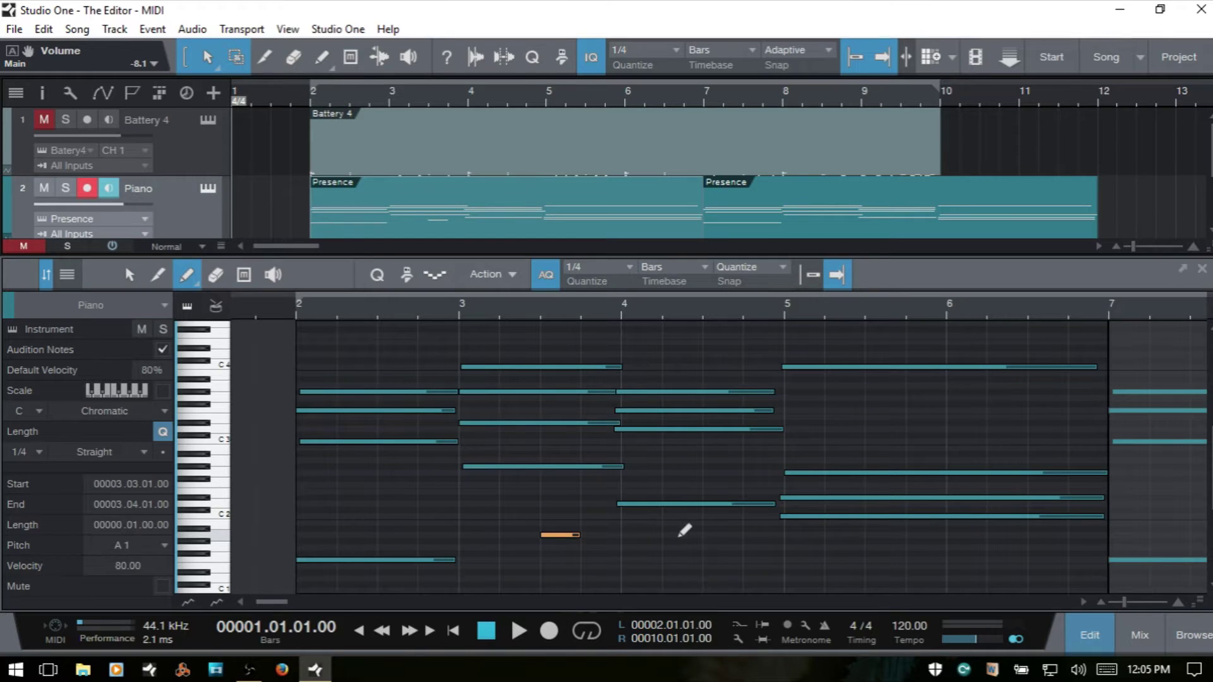
left_click(679, 535)
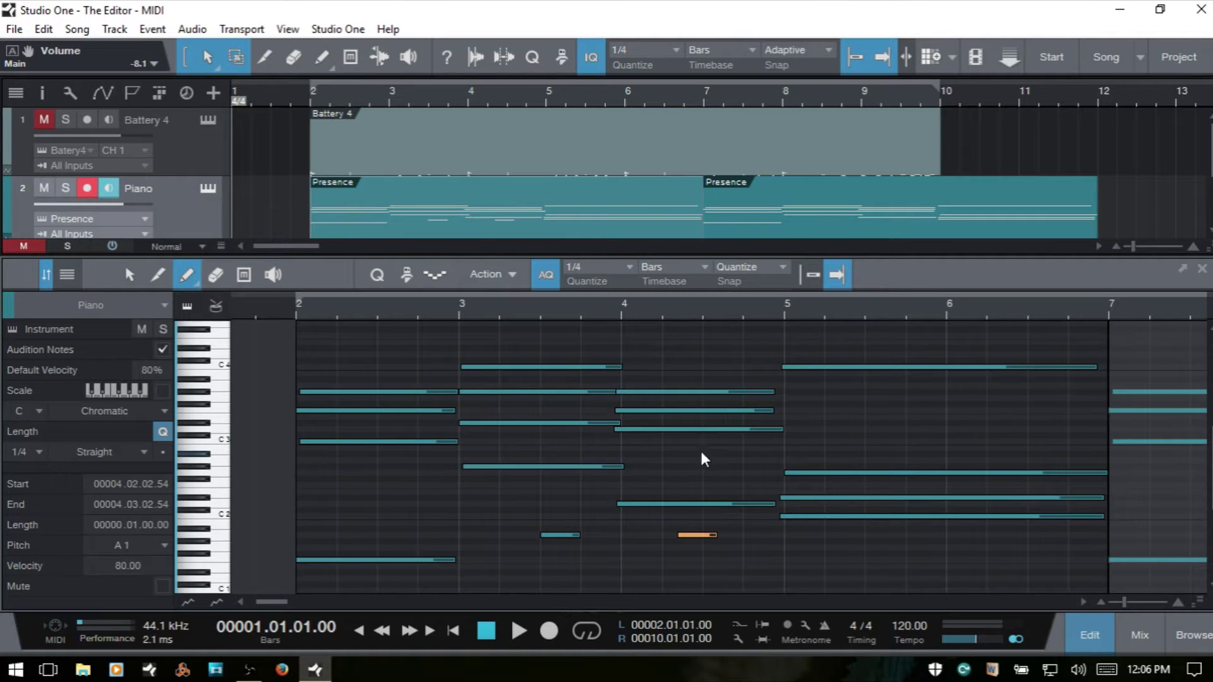
key("ctrl+z")
key("ctrl+z")
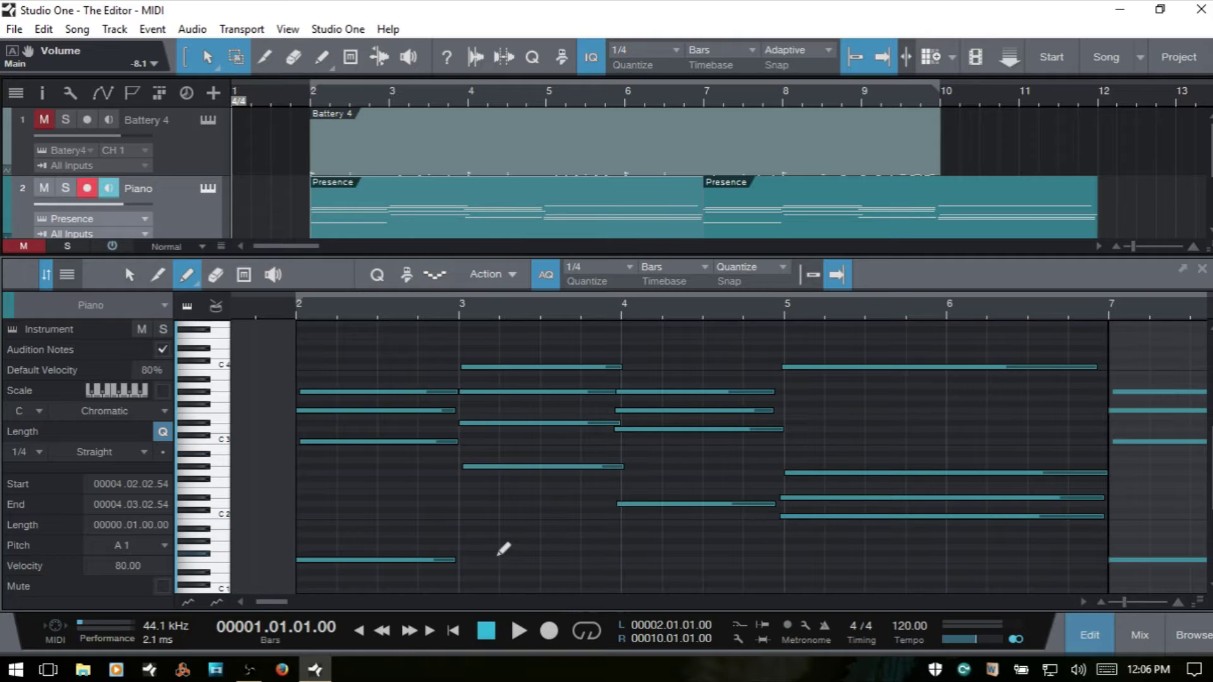
Draw long unsnapped notes at A#1 from about 3.02.01 to 4.01.03 and at F1 from about 3.04.04 to 5.01.02
key("1")
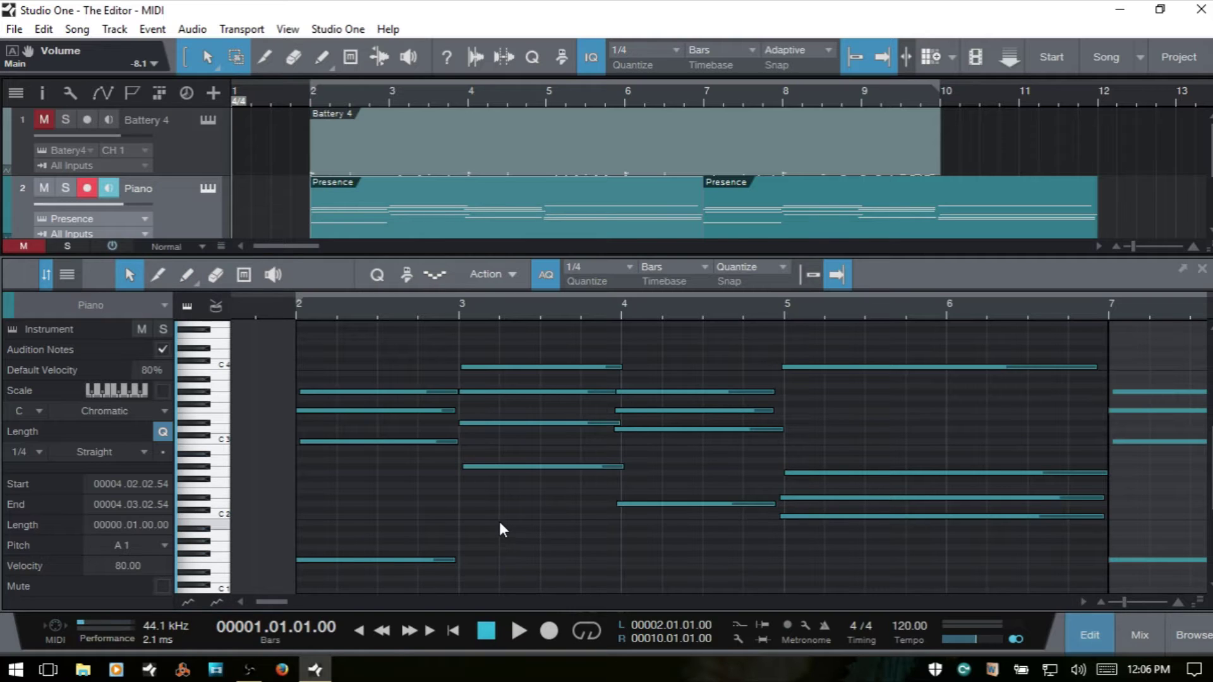
left_click(503, 528)
mouse_move(503, 528)
left_mouse_down()
mouse_move(697, 530)
mouse_move(639, 530)
mouse_move(650, 530)
left_mouse_up()
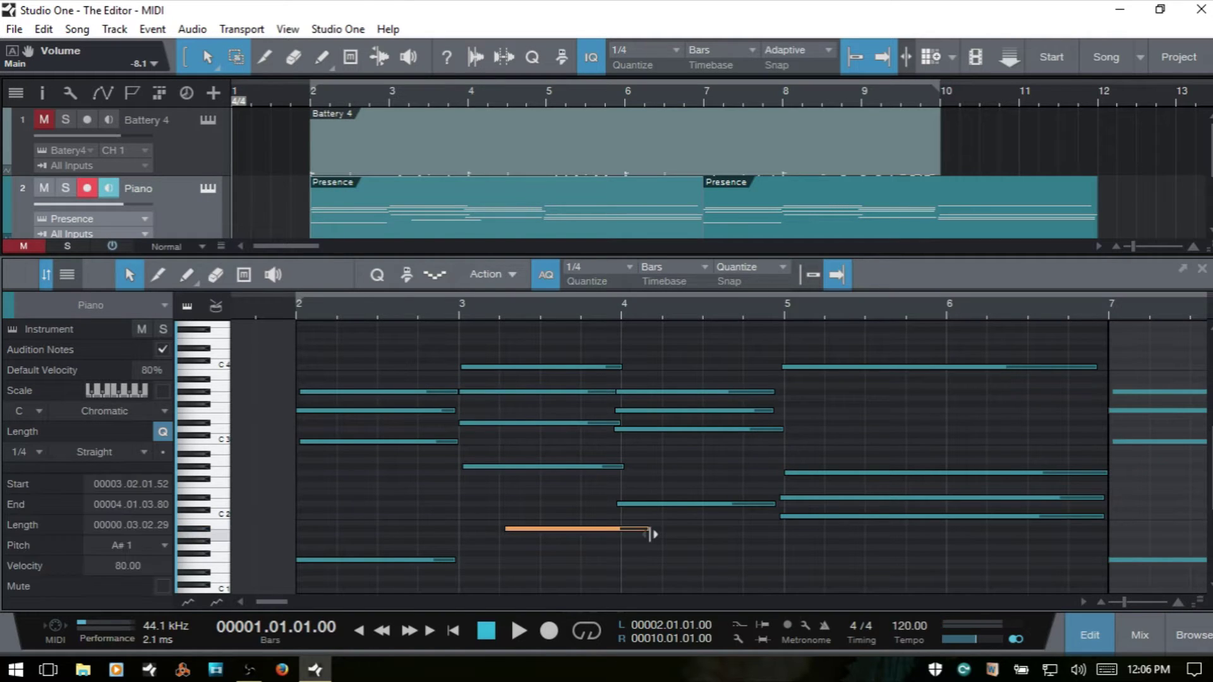
key("5")
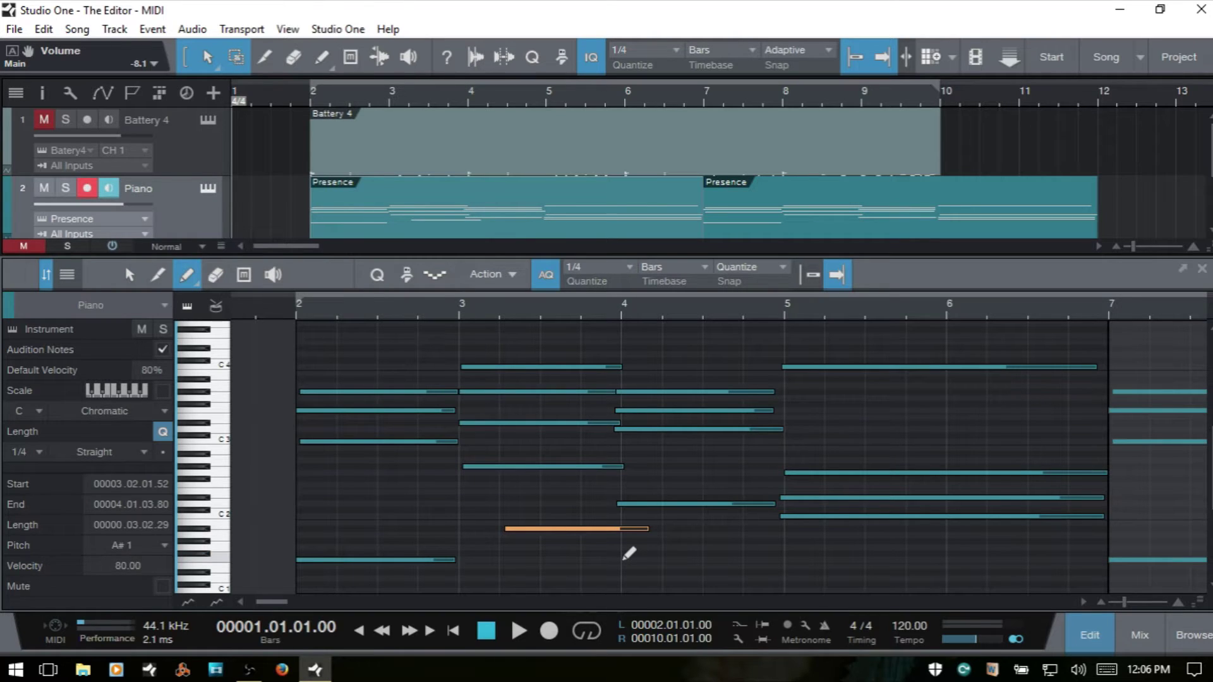
left_click_drag(625, 560, 798, 560)
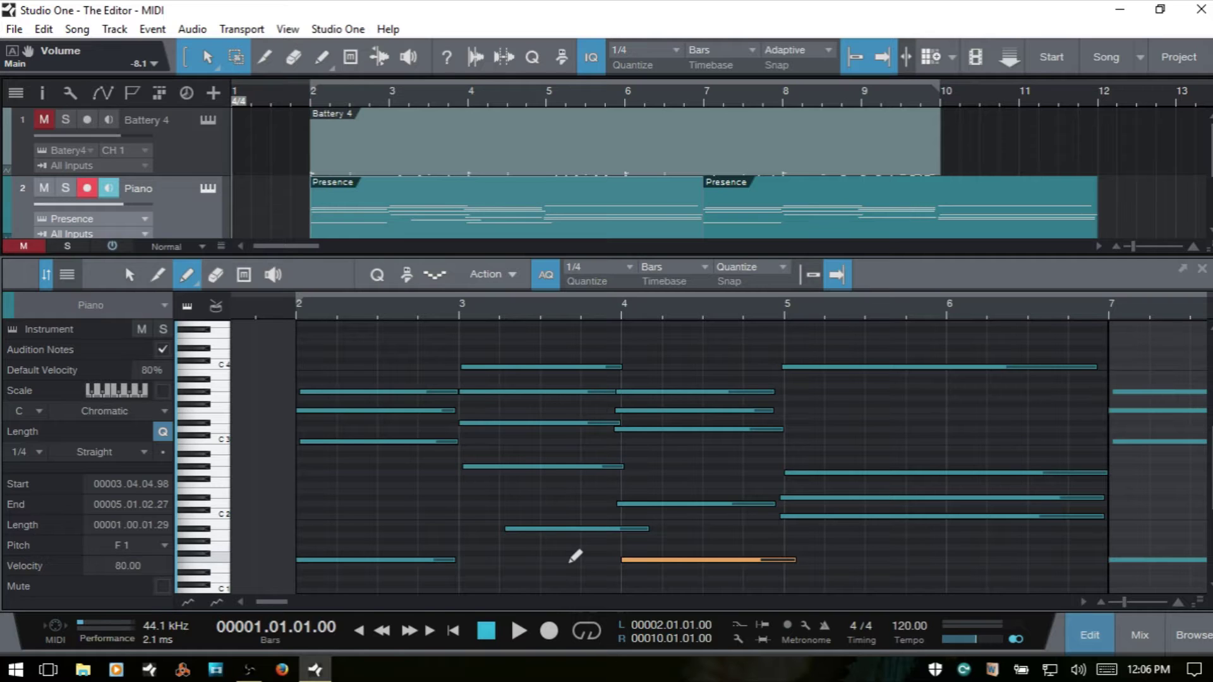
Shorten the A#1 note to end near 3.04.04 and the F1 note to 4.04.01, turning snap back on for the F1 note's final end
key("1")
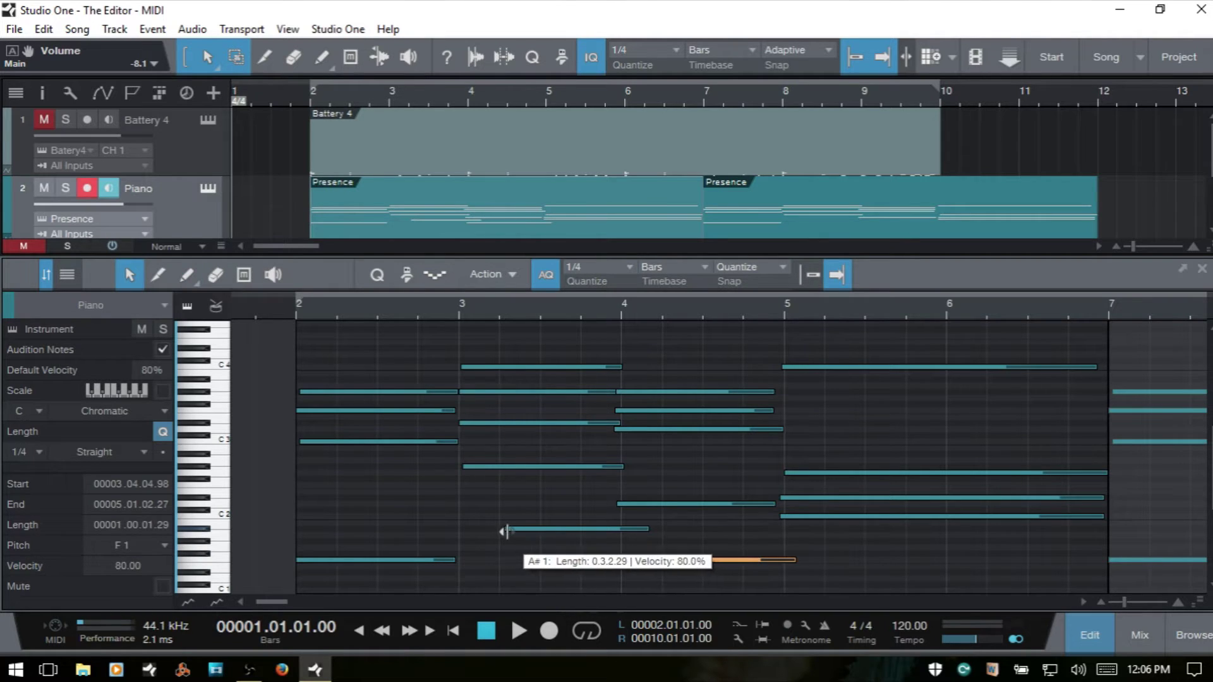
left_click_drag(647, 529, 612, 531)
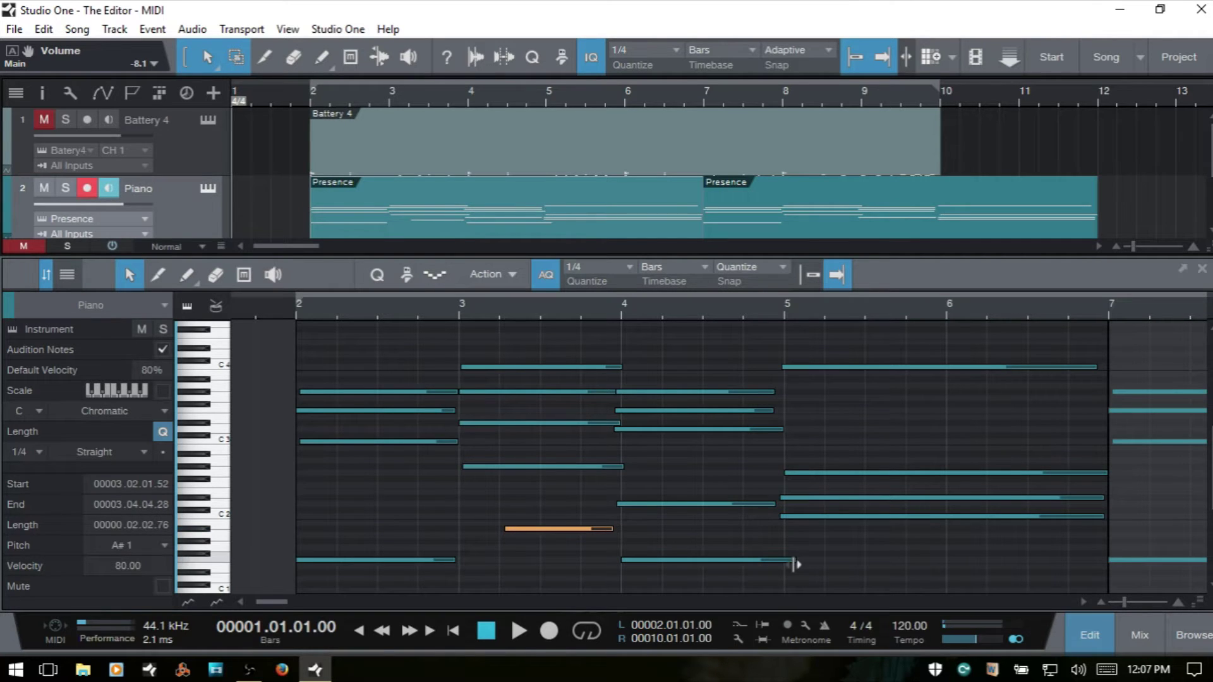
left_click_drag(793, 560, 705, 560)
left_click(812, 277)
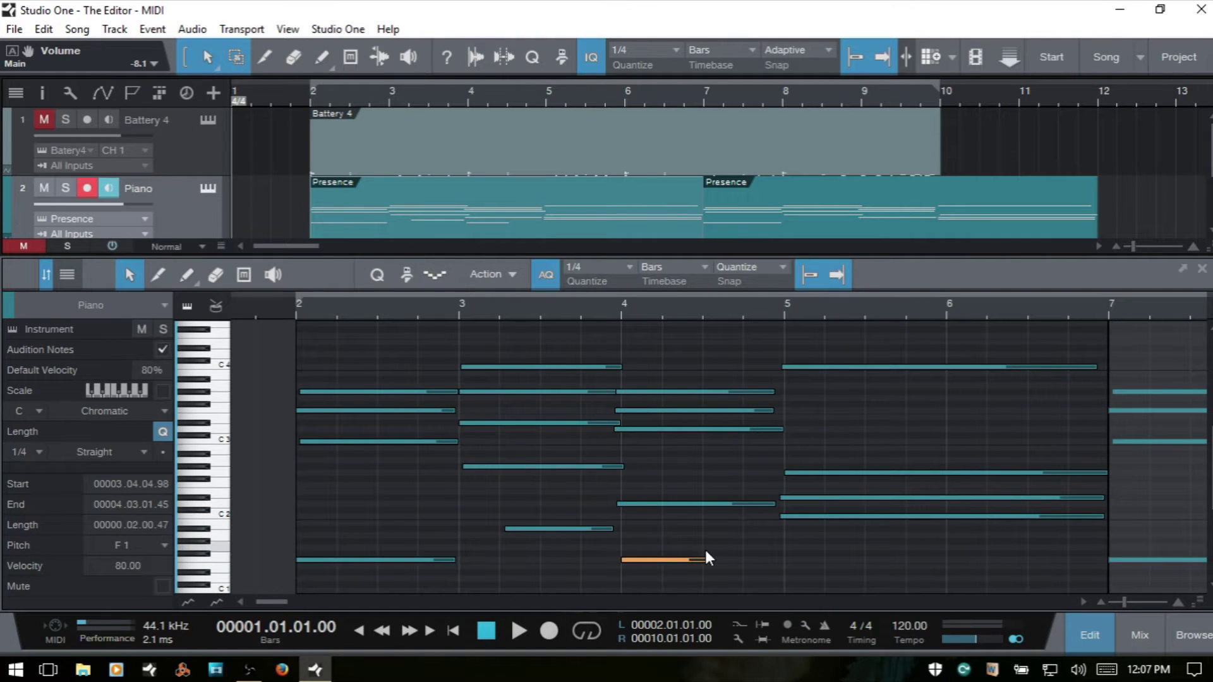
mouse_move(710, 560)
left_mouse_down()
mouse_move(790, 560)
mouse_move(691, 557)
mouse_move(811, 564)
mouse_move(733, 562)
left_mouse_up()
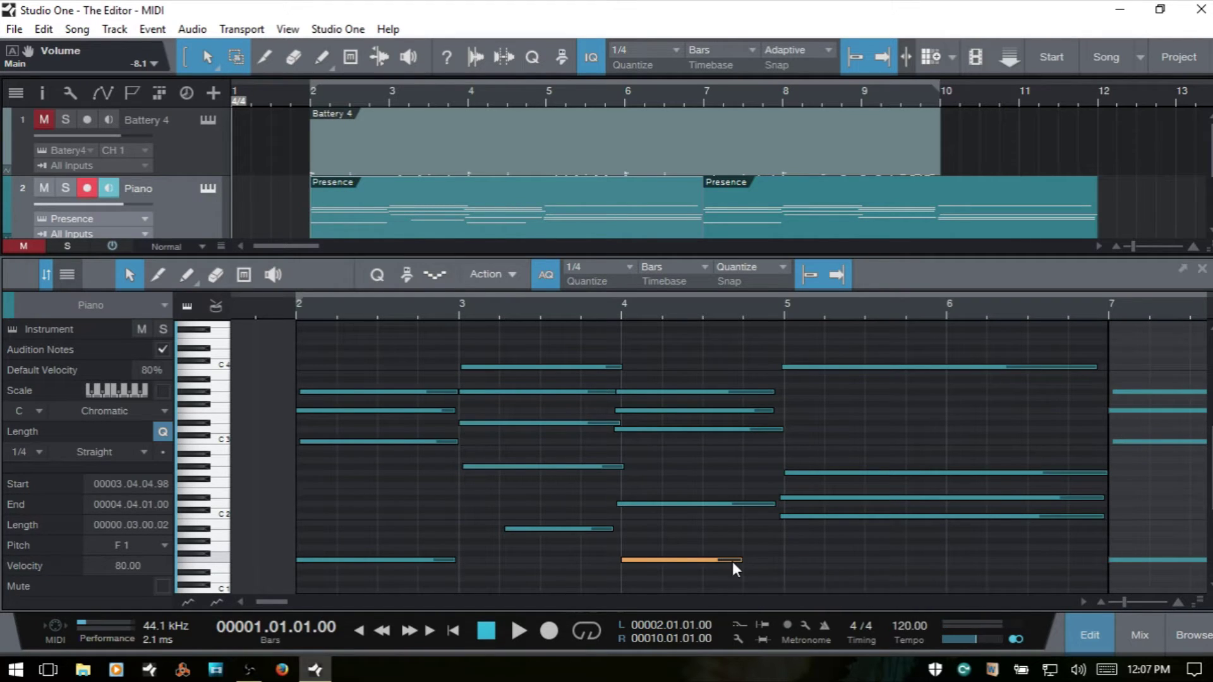
Delete the newly drawn F1 and A#1 notes
double_click(737, 559)
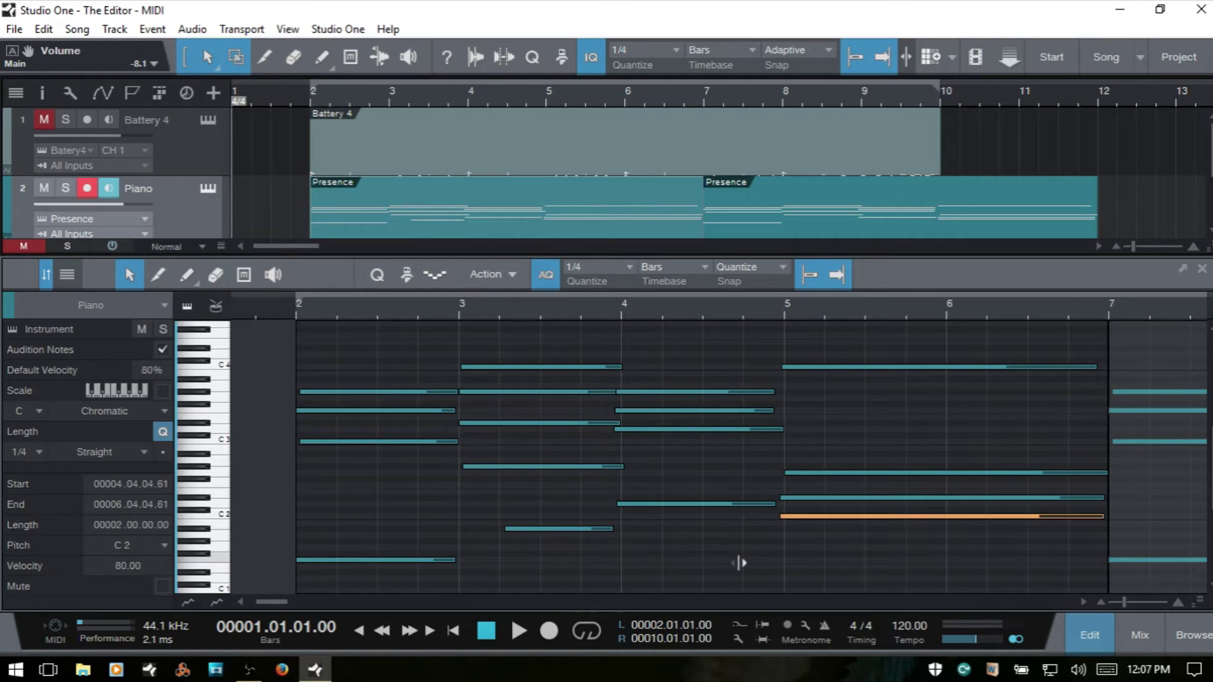
left_click(552, 529)
key("Delete")
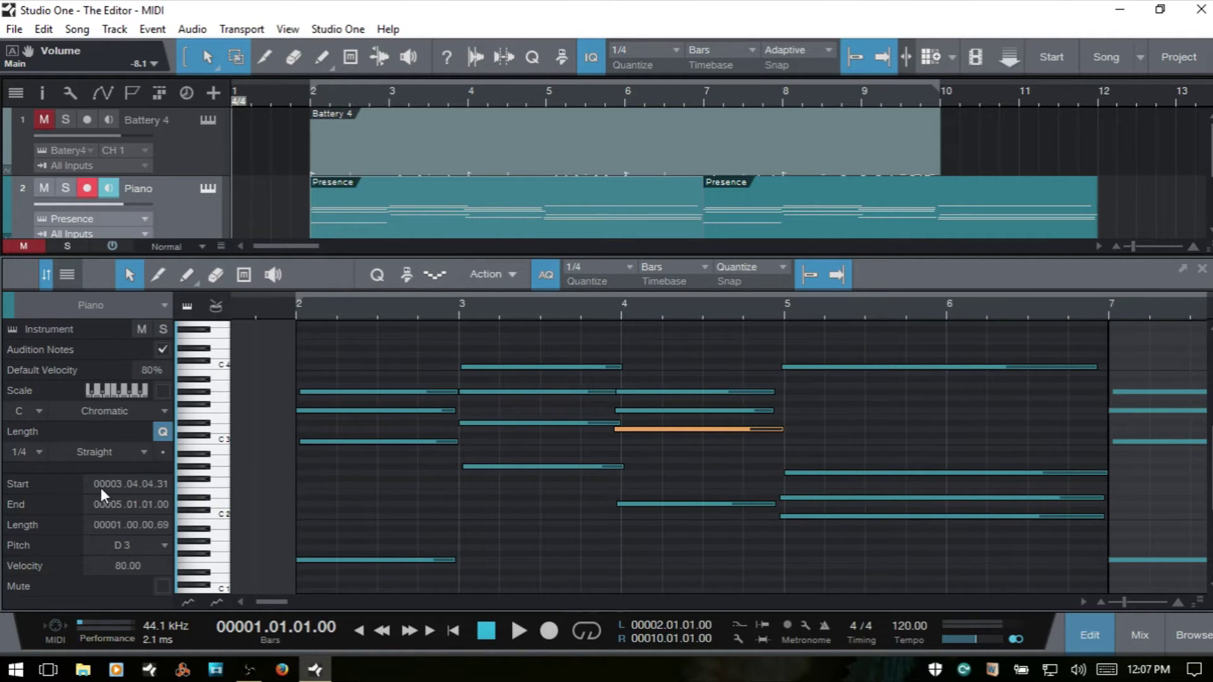
With Audition Notes turned off, paint one-beat notes at A1 on 3.02 and F1 on 4.01, and erase both
left_click(162, 349)
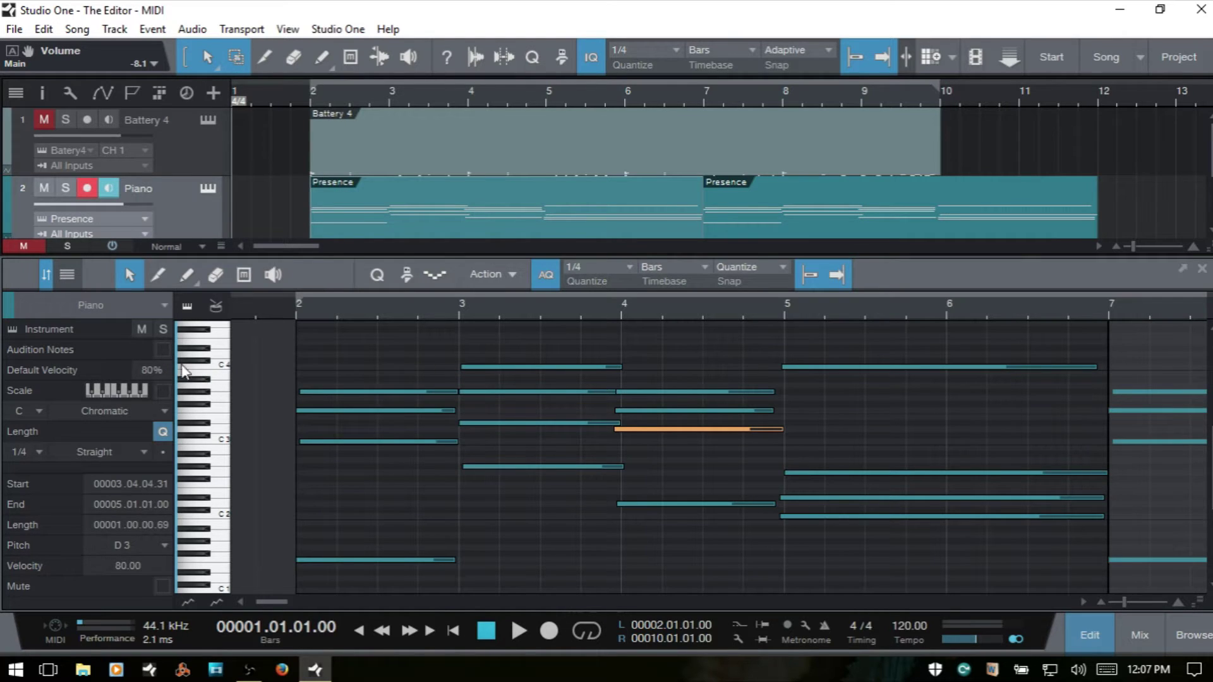
left_click(502, 534, "alt")
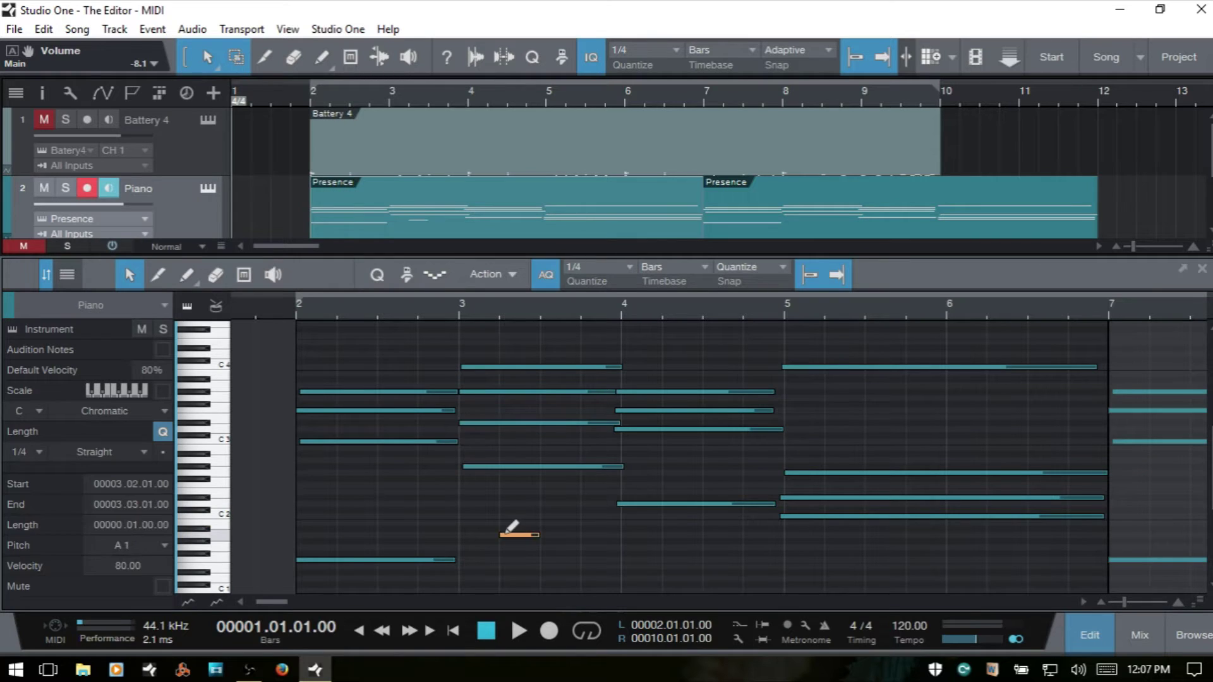
left_click(654, 559, "alt")
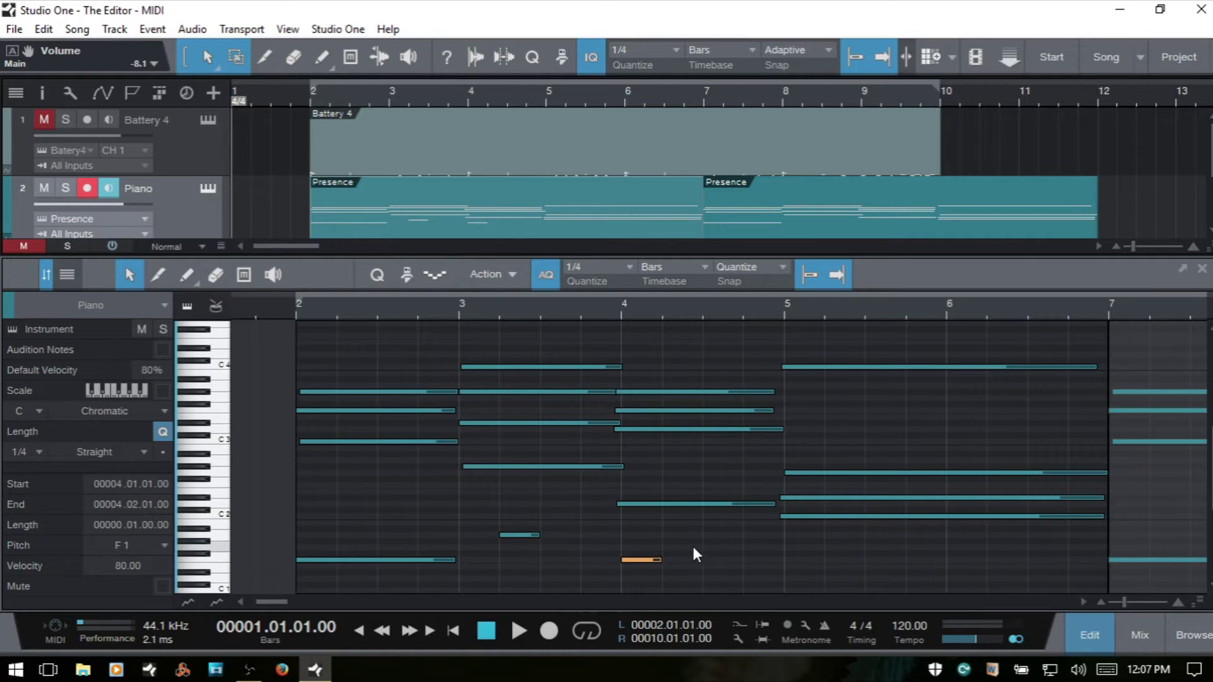
left_click(639, 558, "alt")
left_click(521, 536)
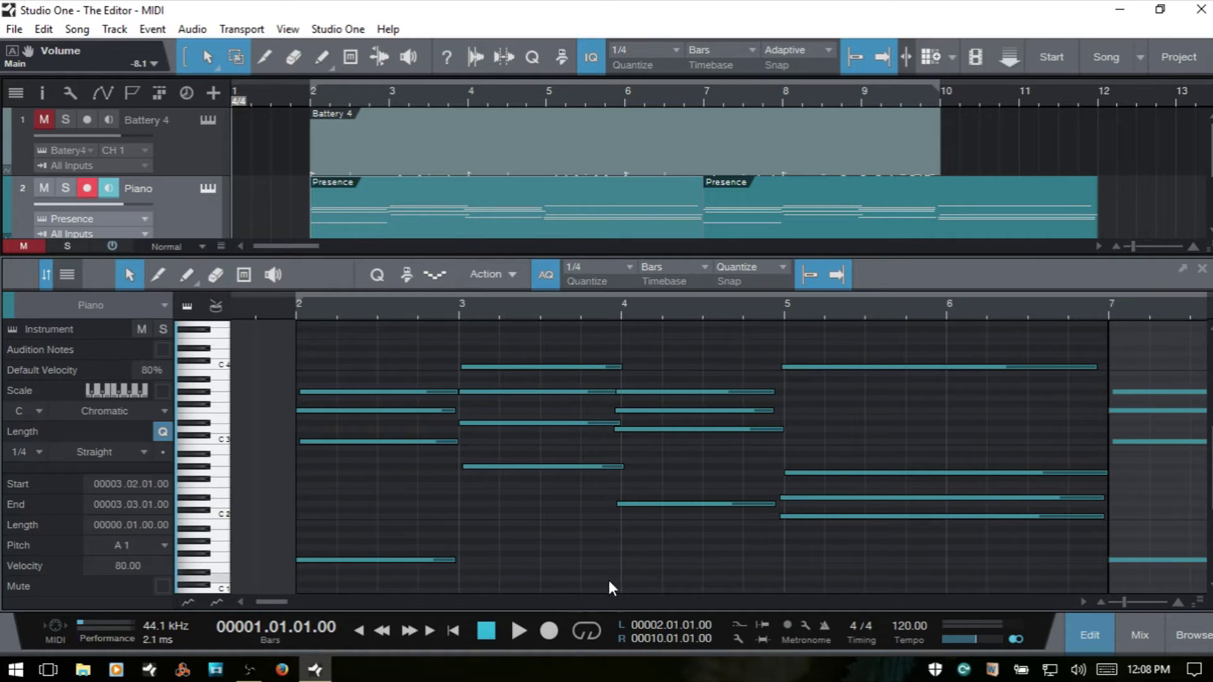
Add a one-beat G#1 note at 3.02 and show the velocity lane beneath the notes
left_click(518, 541)
double_click(518, 541)
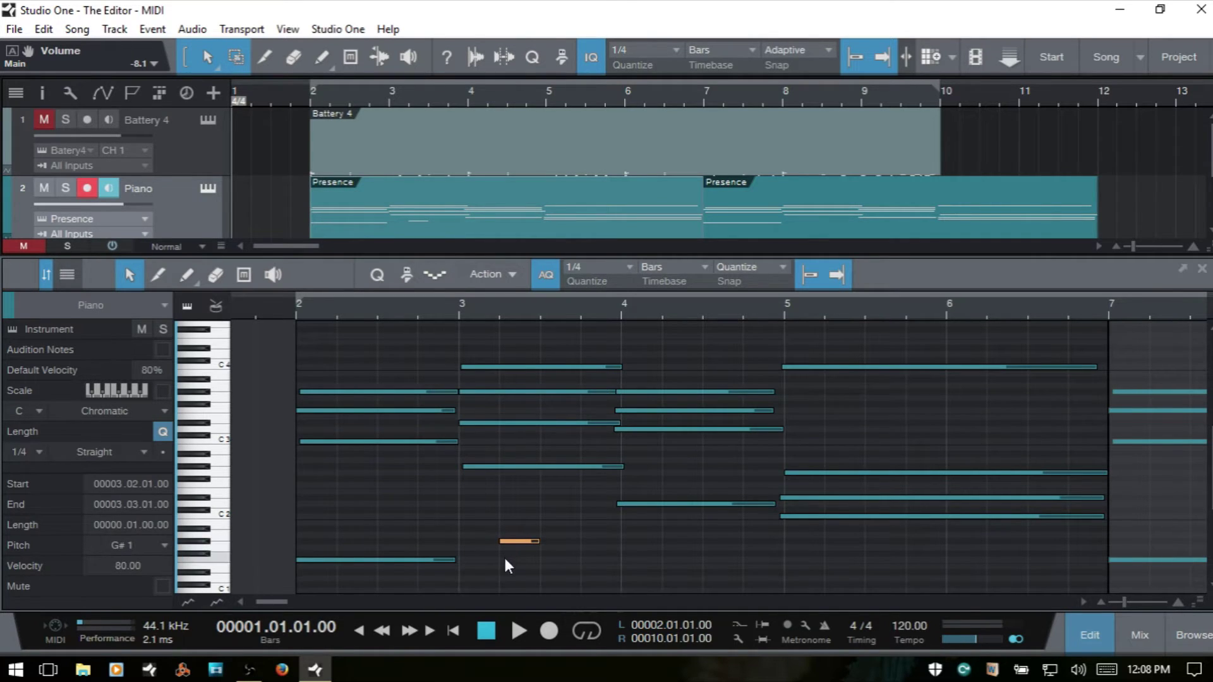
left_click(187, 603)
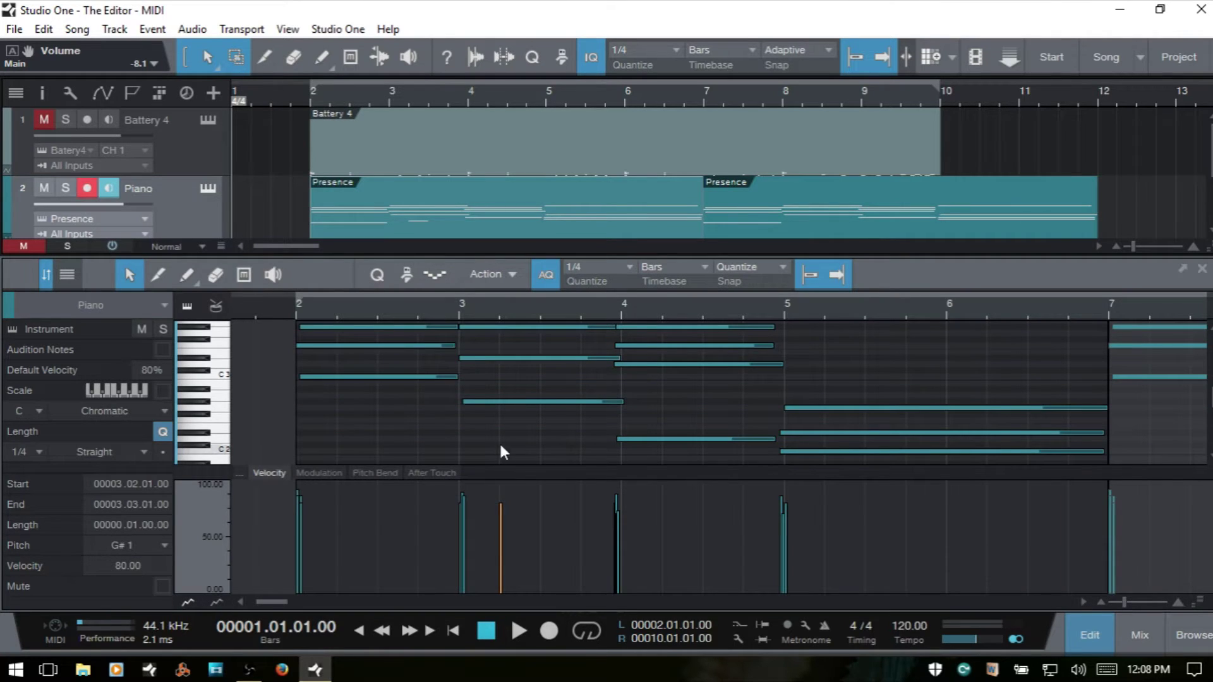
scroll(559, 407, "down", 3)
scroll(564, 419, "down", 1)
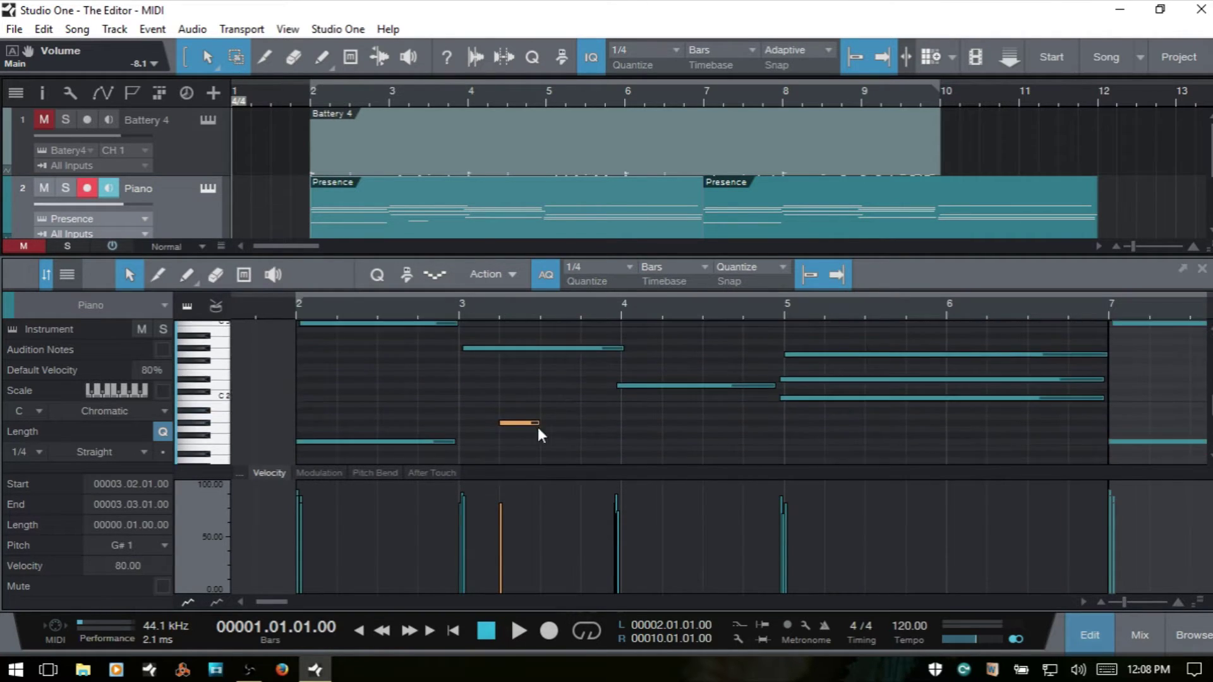
Set the default velocity to 50%, give the G#1 note that velocity, and add a one-beat F#1 note at 4.01
mouse_move(503, 515)
mouse_move(514, 424)
type("50")
key("Return")
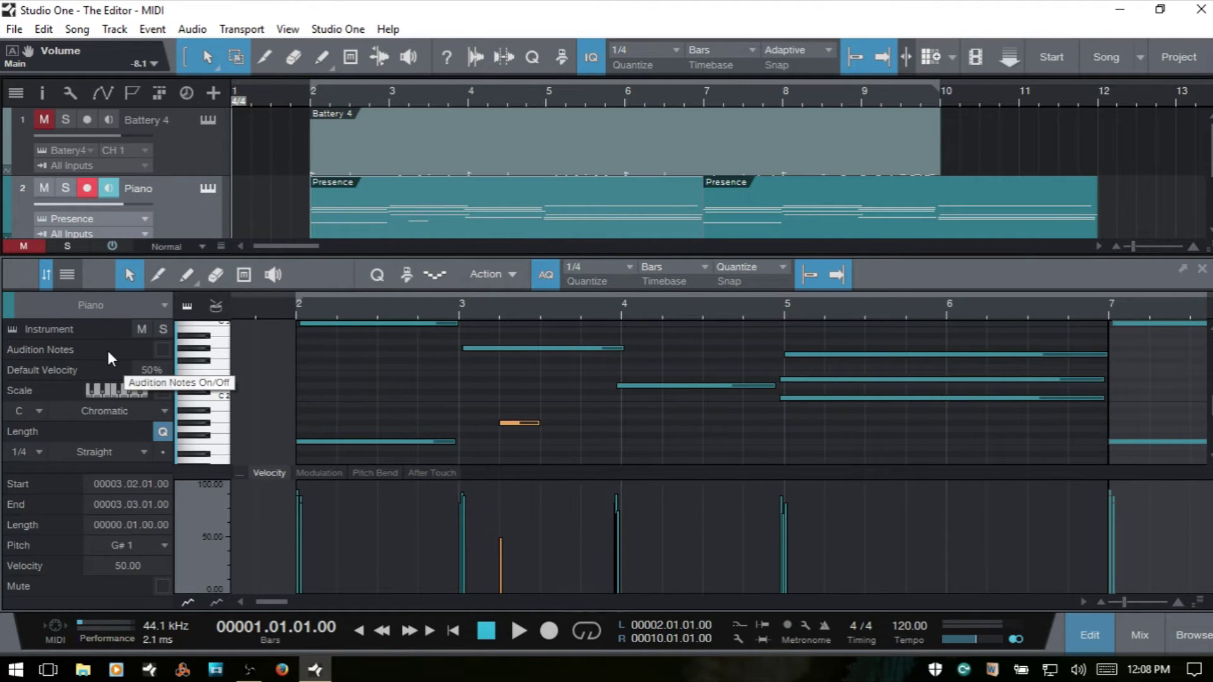
left_click(631, 436)
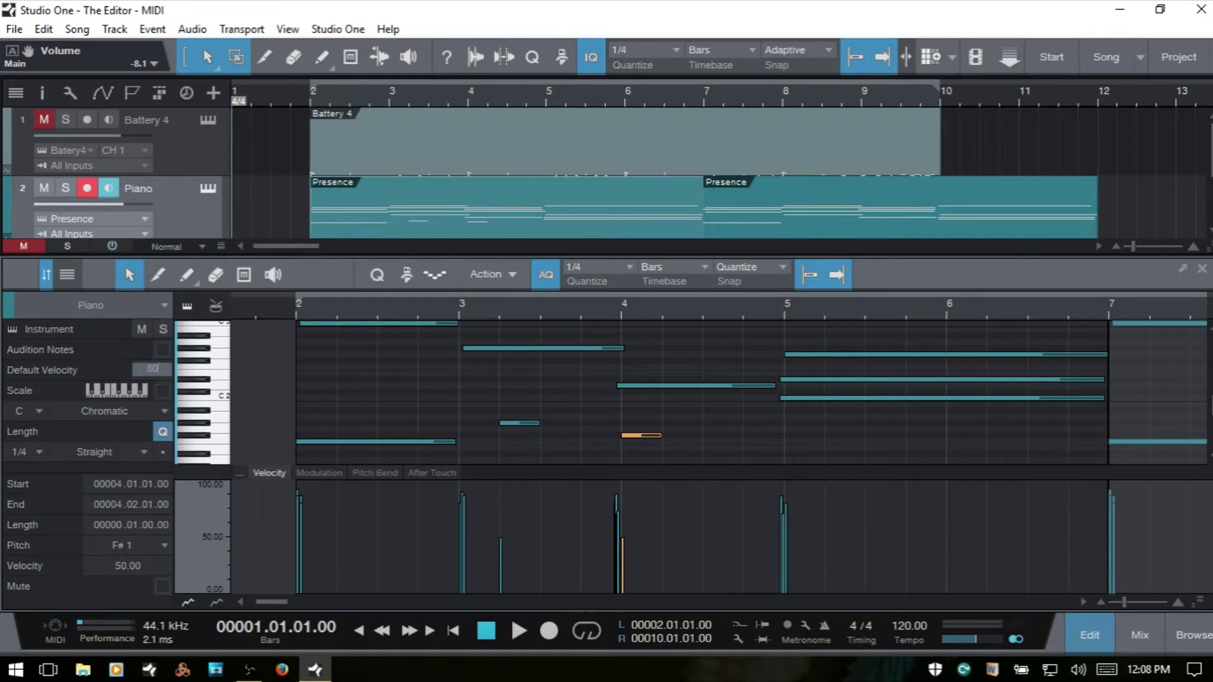
Set the default velocity to 80% and hide the velocity lane
key("Return")
left_click(188, 601)
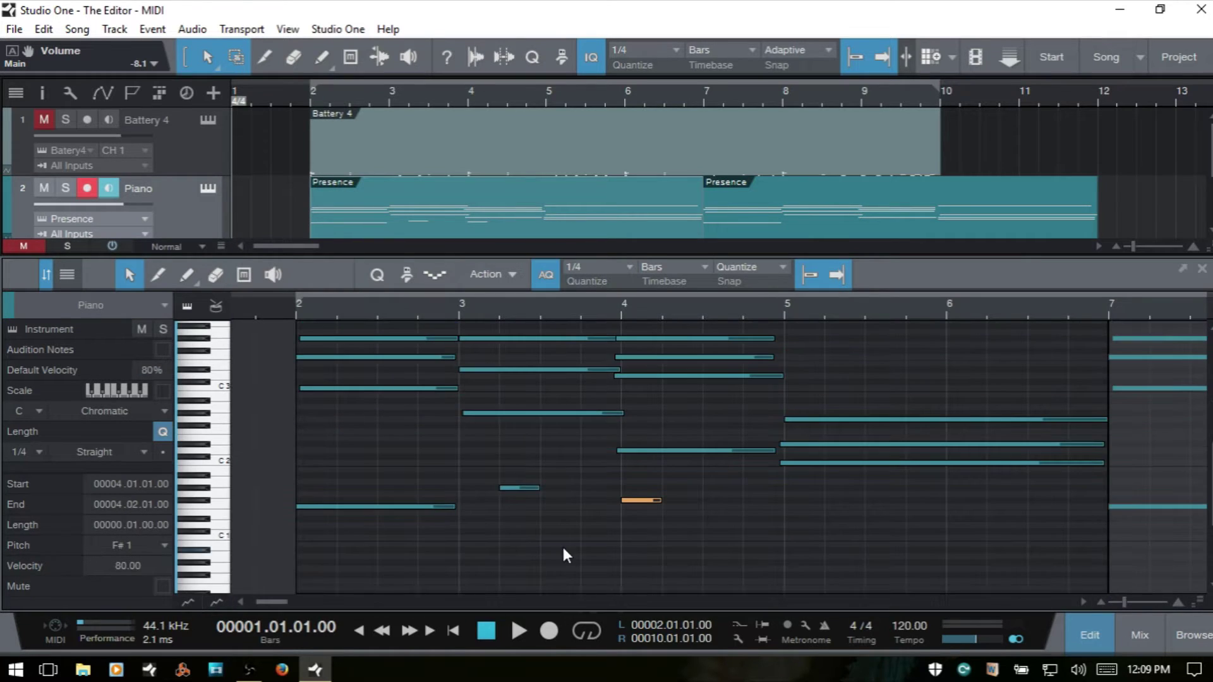
Delete the short G#1 and F#1 notes and turn Audition Notes back on
left_click_drag(498, 466, 744, 534)
key("Delete")
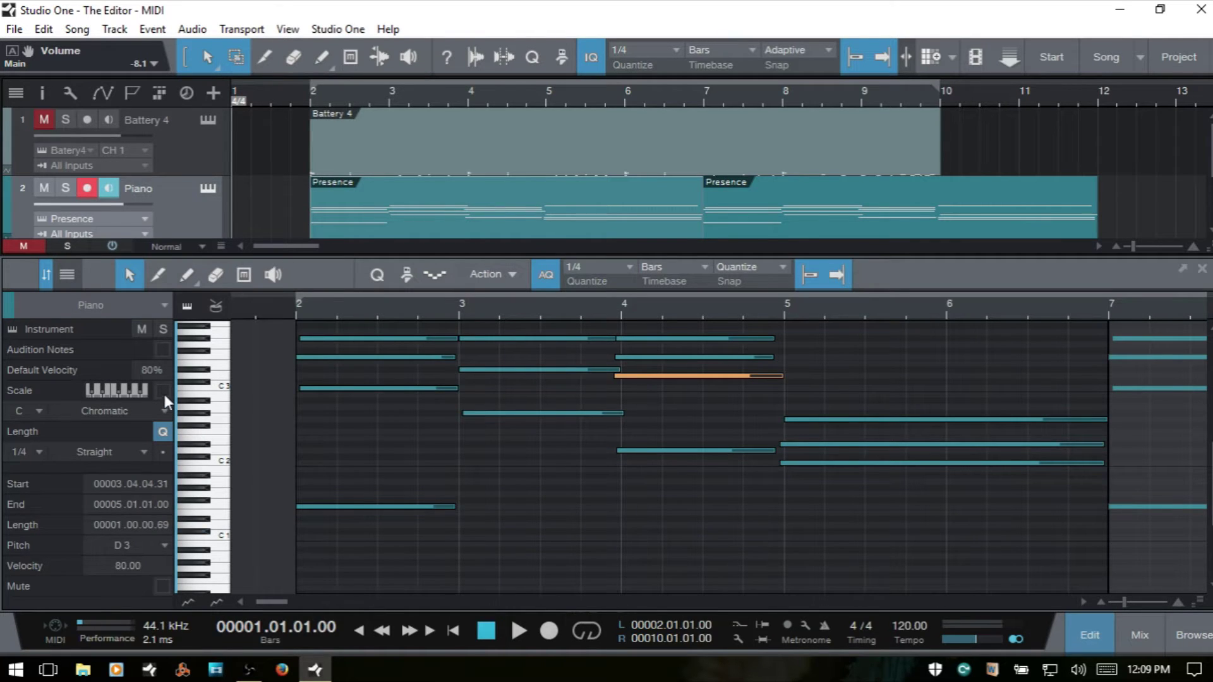
left_click(163, 349)
left_click(556, 541)
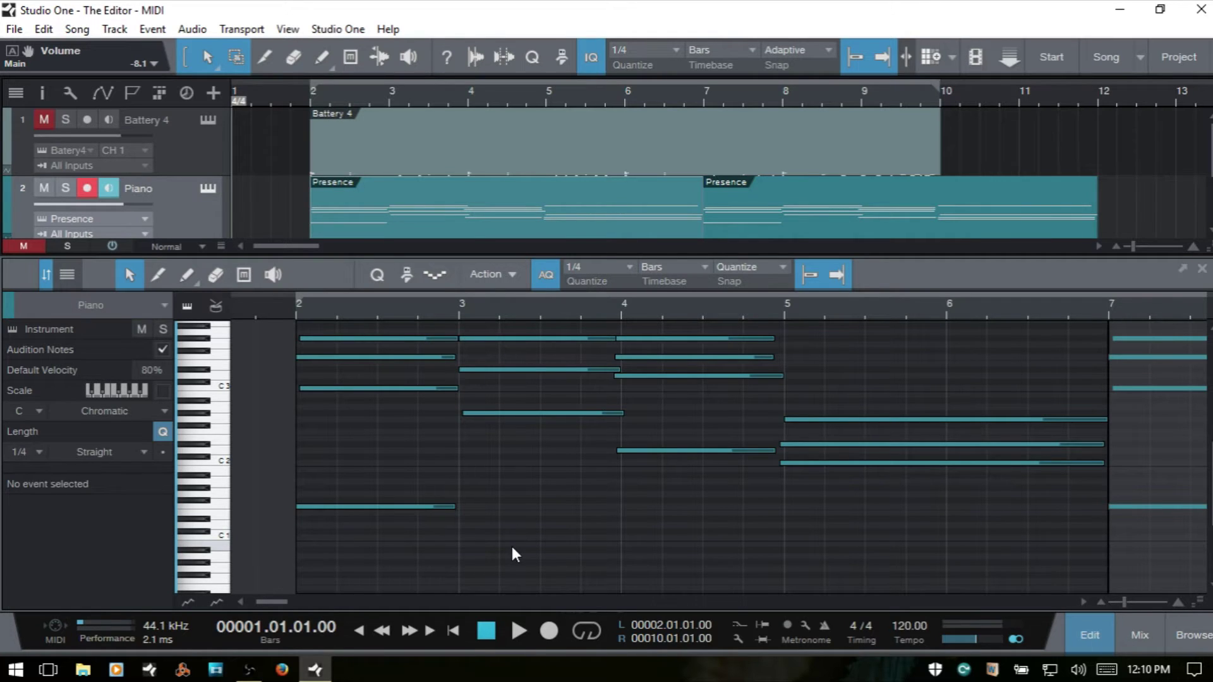
Select all notes in the Piano event and clear the selection
key("ctrl+a")
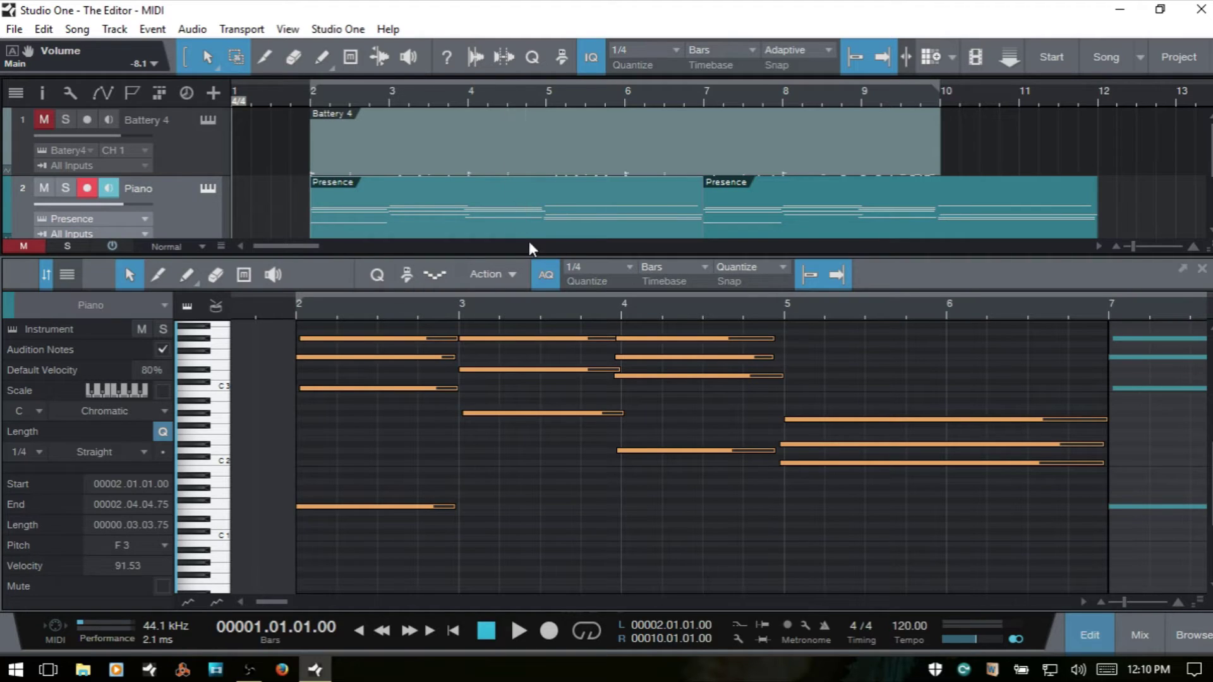
left_click(589, 493)
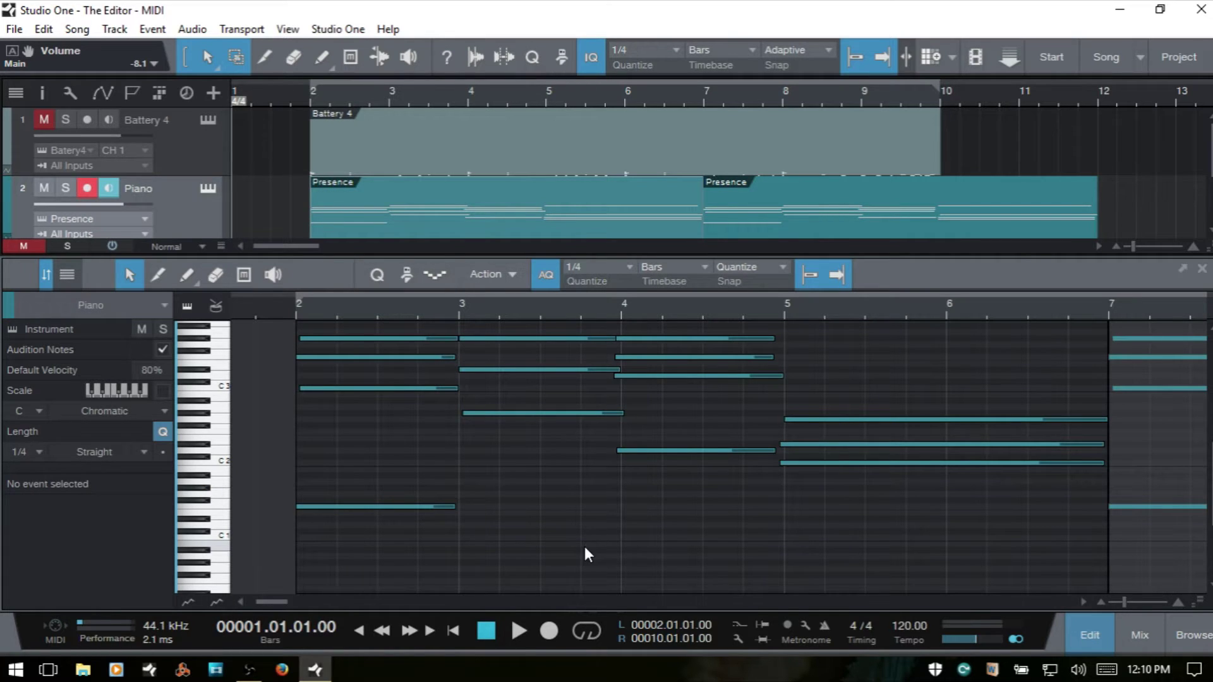
Select all notes across both Piano events and look over the selected notes in each event
key("ctrl+a")
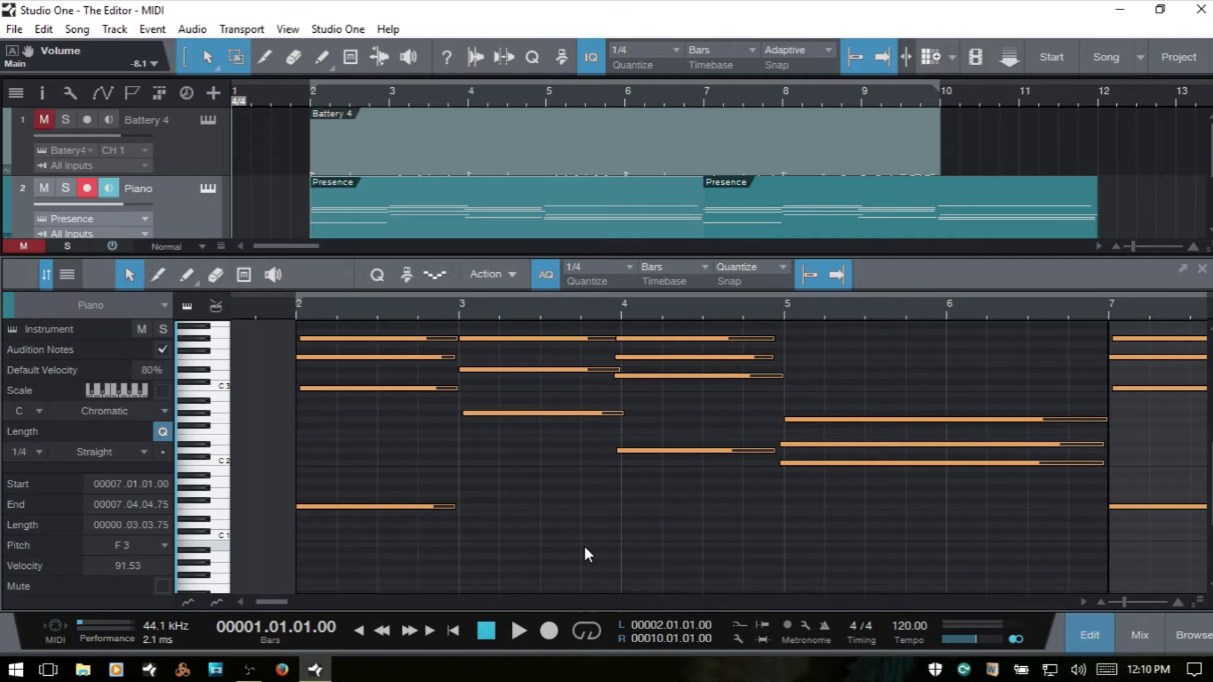
left_click_drag(267, 601, 293, 604)
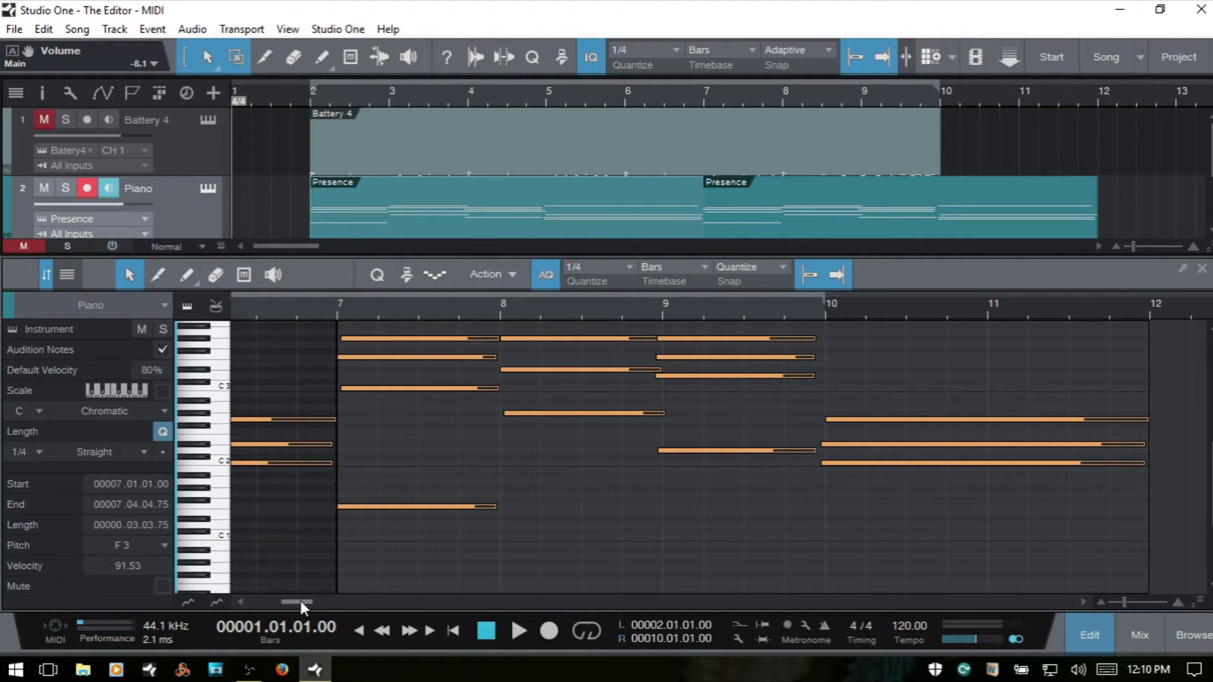
mouse_move(300, 601)
left_mouse_down()
mouse_move(270, 606)
mouse_move(287, 602)
left_mouse_up()
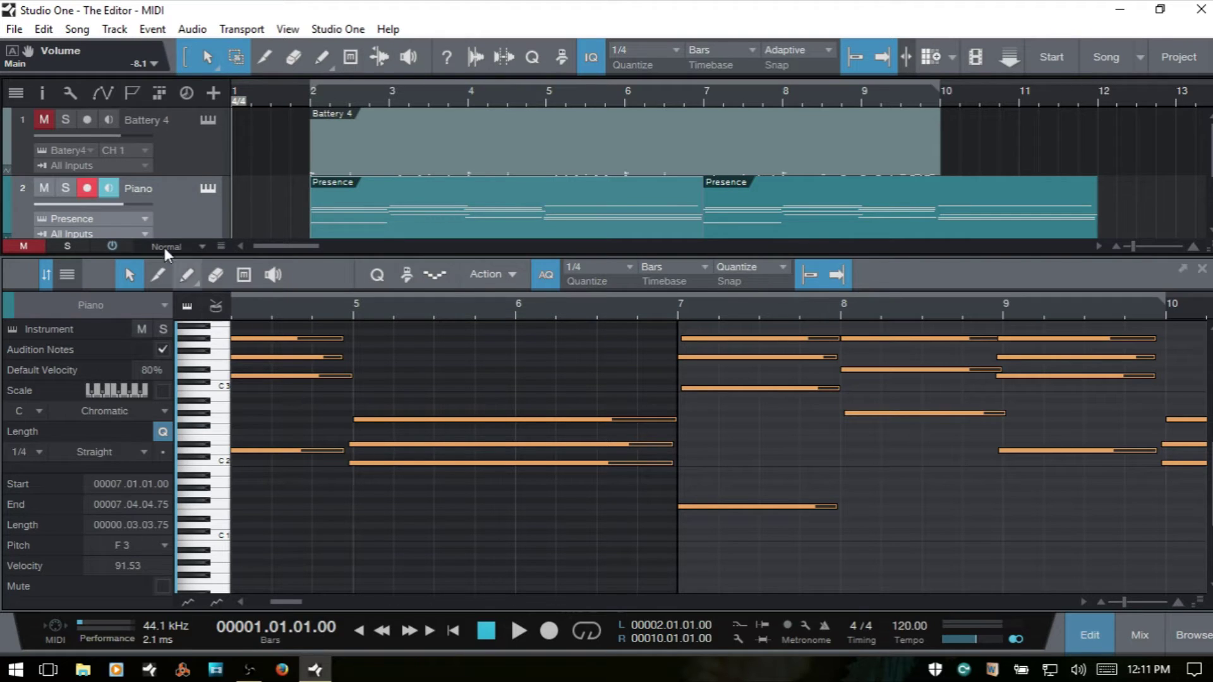
Look through the available selection commands and clear the note selection
left_click(43, 31)
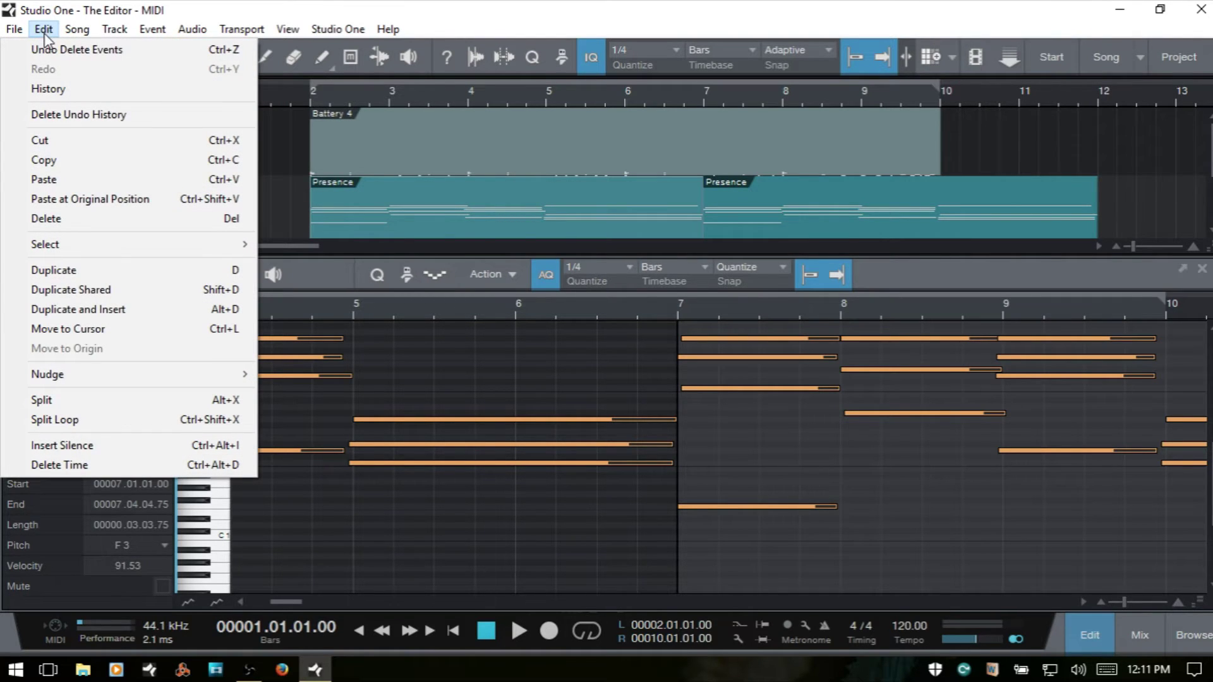
mouse_move(73, 251)
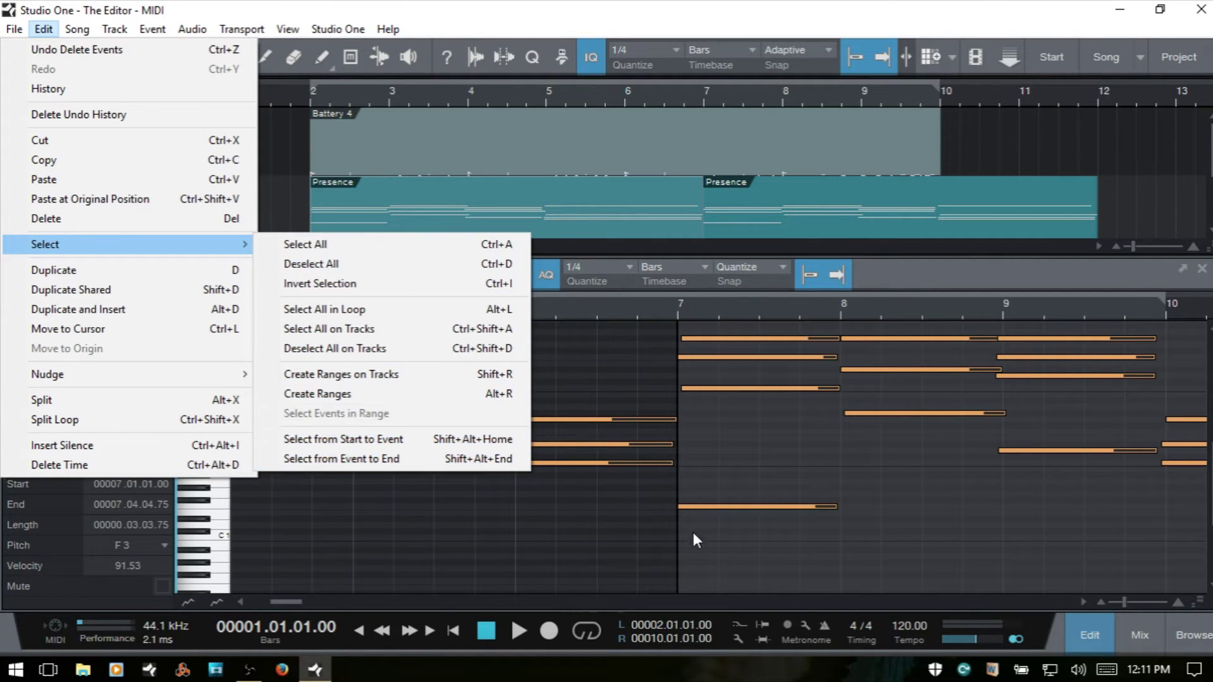
left_click(746, 553)
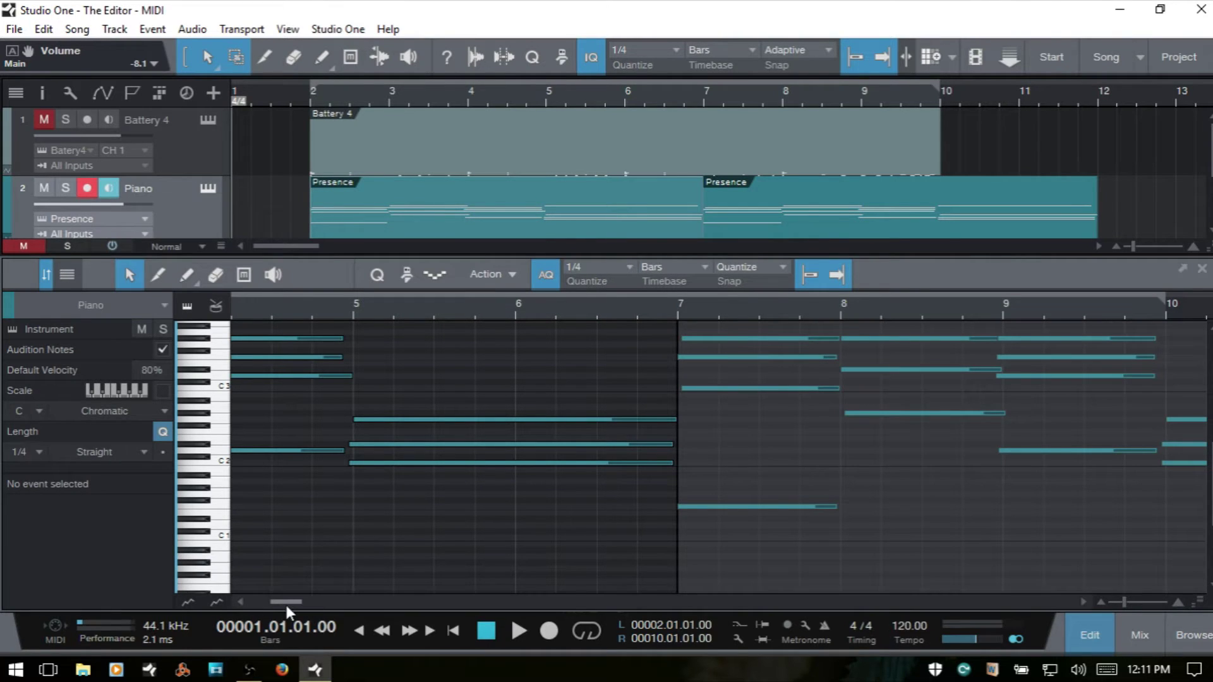
Select all notes in the first Piano event, try resizing them together to a common length of about one bar, and undo it
left_click_drag(286, 606, 274, 605)
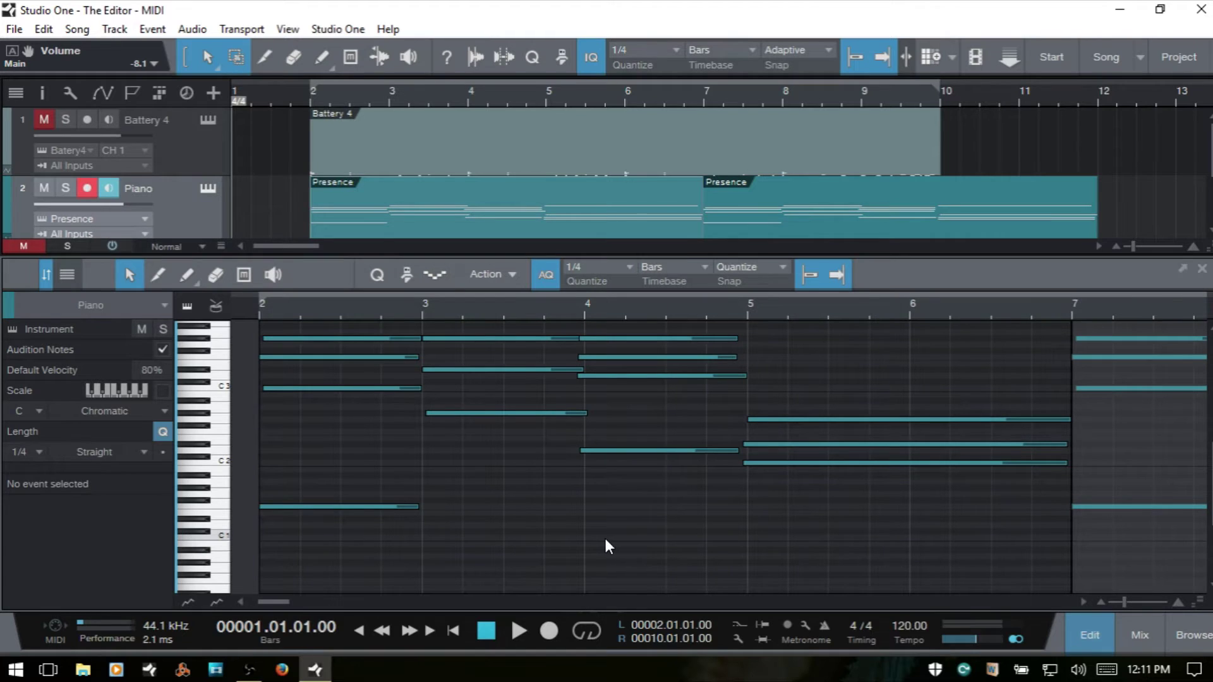
key("ctrl+a")
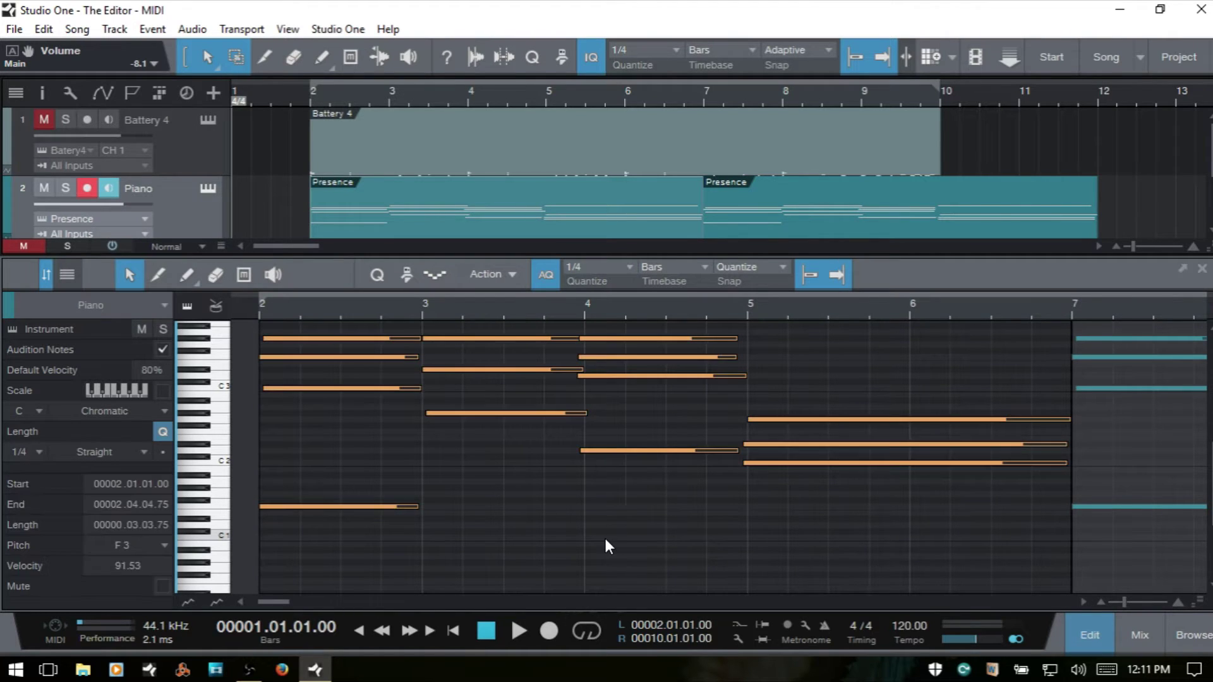
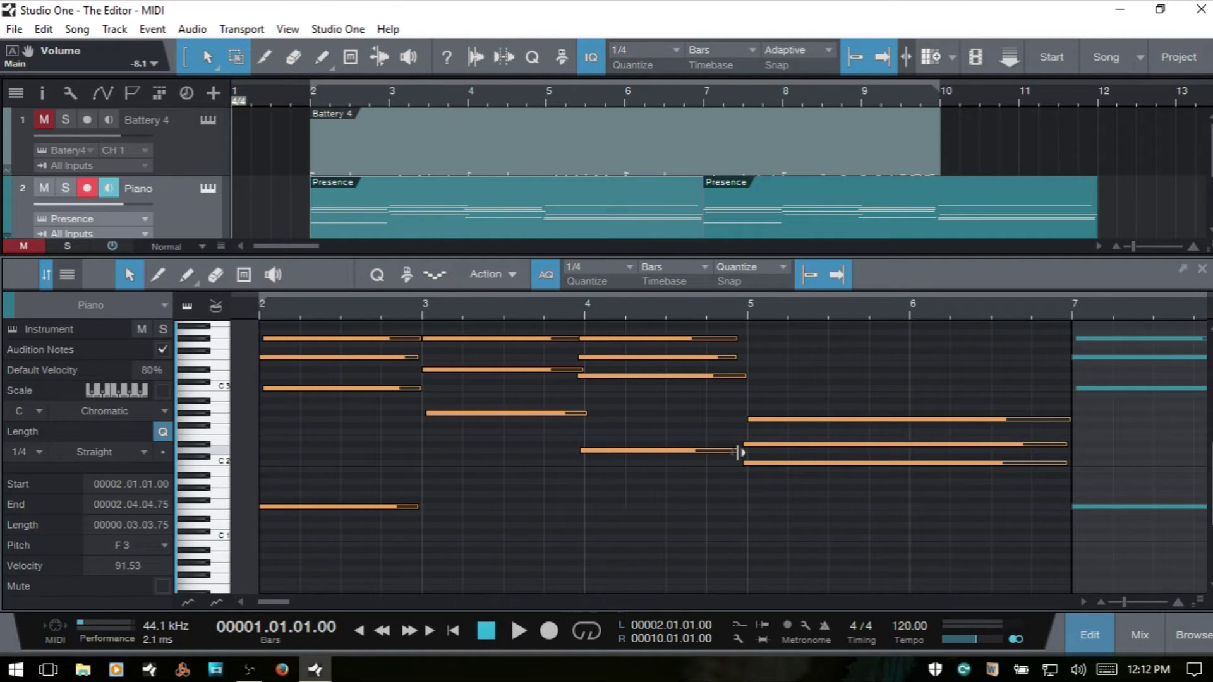
left_click(738, 452)
left_click(742, 453)
left_click_drag(744, 452, 745, 450)
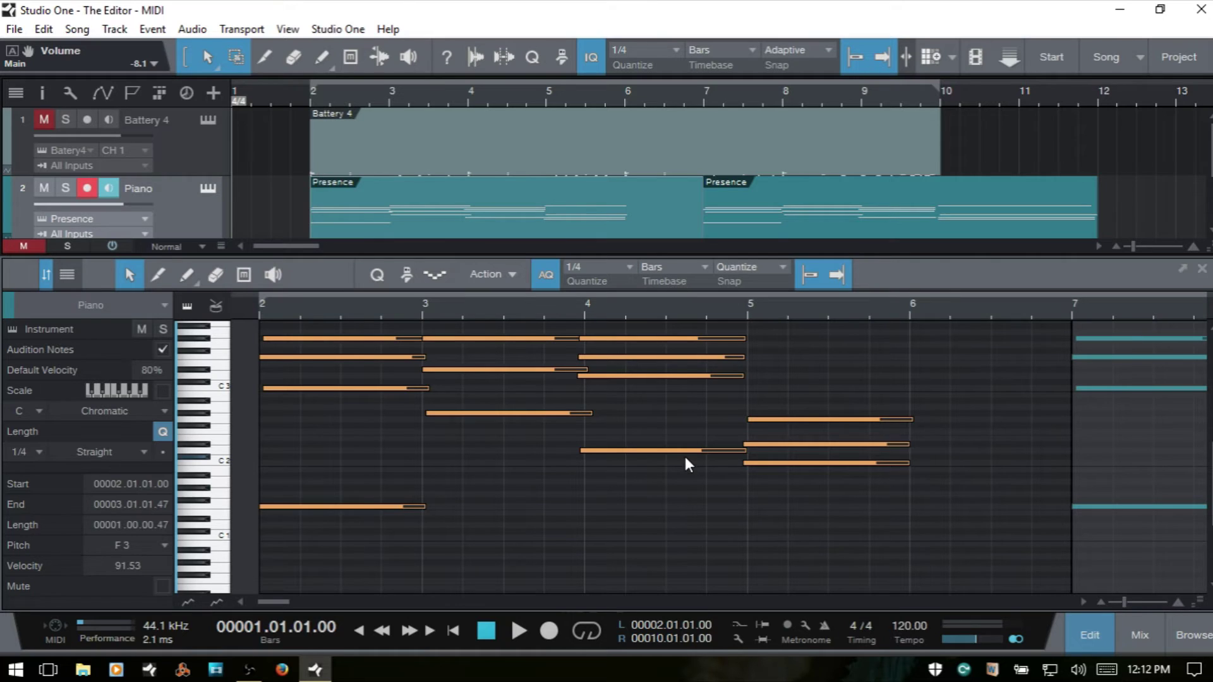
key("shift+l")
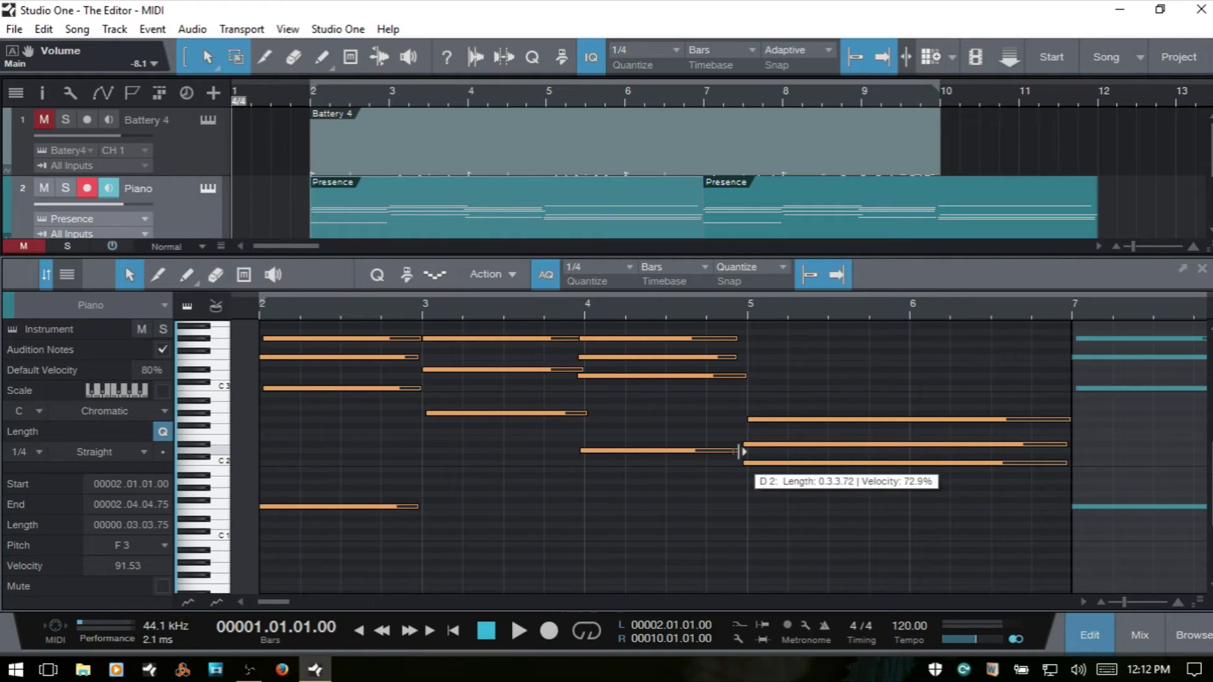
mouse_move(739, 451)
left_mouse_down()
mouse_move(674, 452)
mouse_move(812, 455)
mouse_move(718, 455)
left_mouse_up()
key("shift+l")
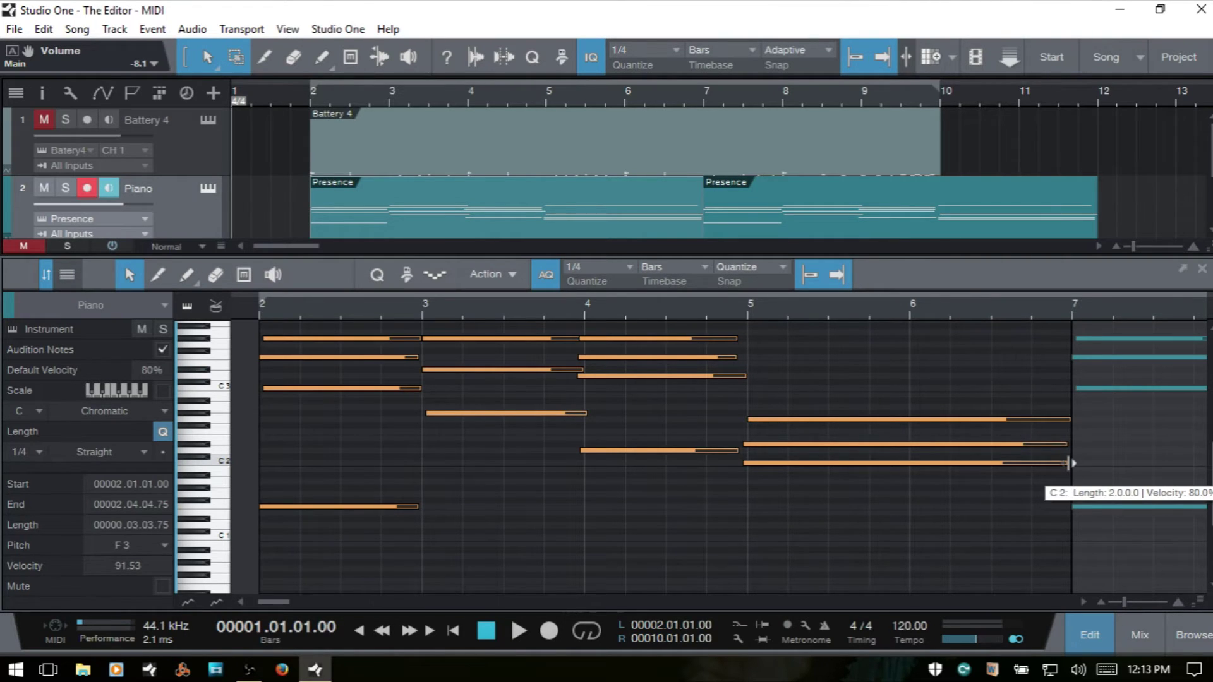
Try extending all selected notes to end at bar 7 and duplicating them at a lower pitch, F3 to G2, undoing each change
left_click_drag(1069, 463, 1071, 464)
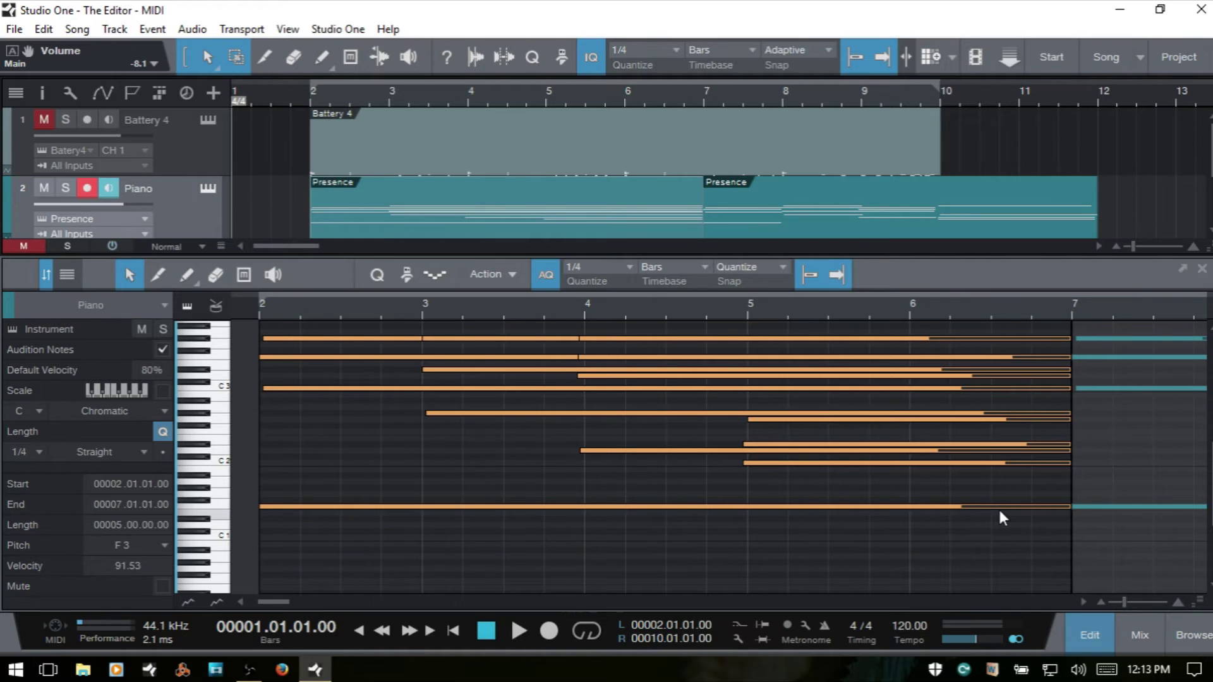
key("ctrl+z")
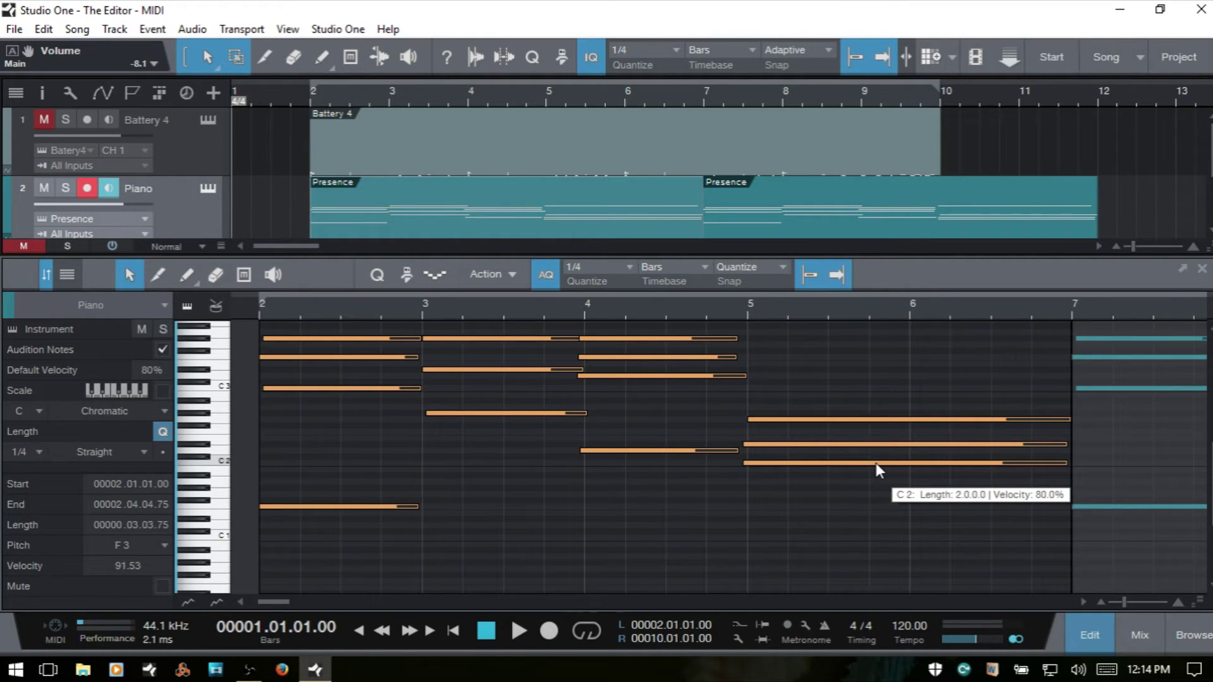
left_click_drag(875, 464, 878, 526)
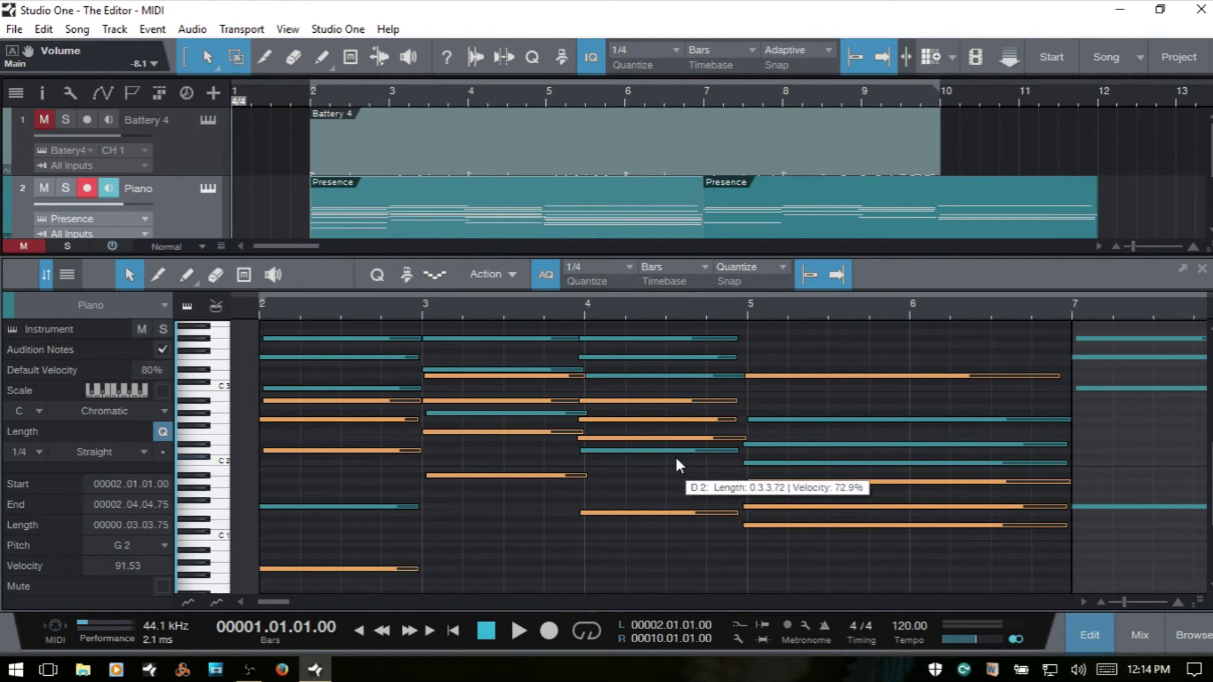
key("ctrl+z")
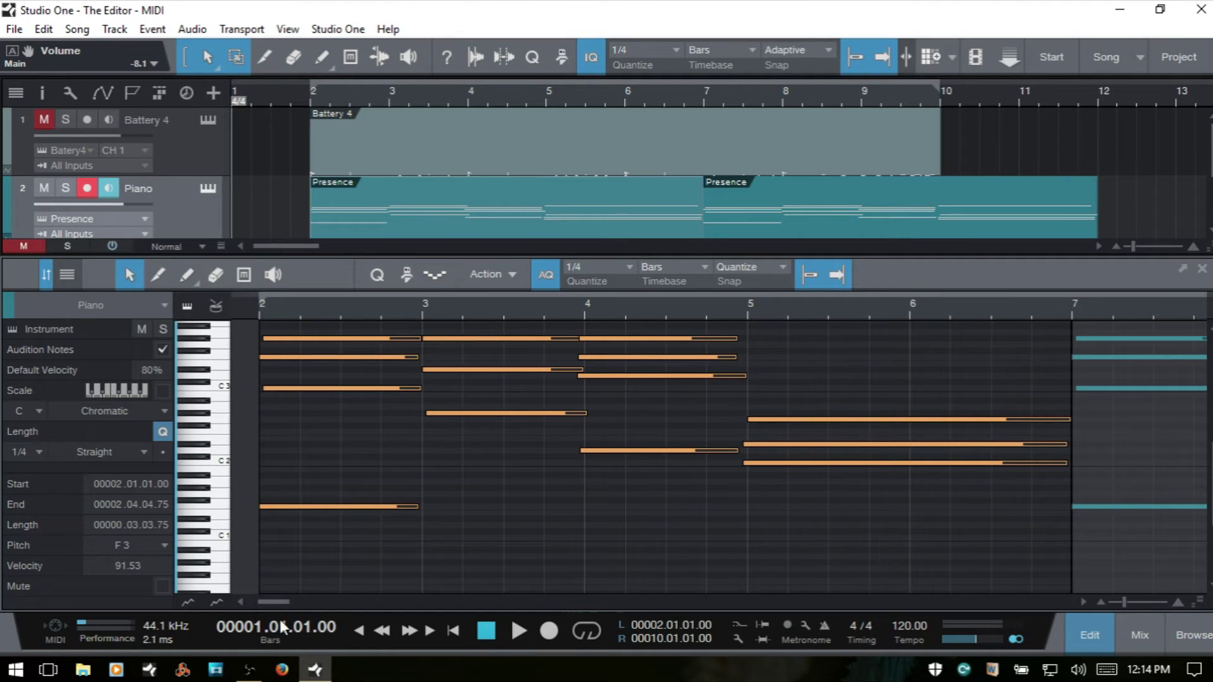
Duplicate all notes of the second Piano event so the copy starts at bar 12, and clear the selection
mouse_move(279, 601)
left_mouse_down()
mouse_move(329, 605)
mouse_move(302, 602)
left_mouse_up()
left_click(712, 541)
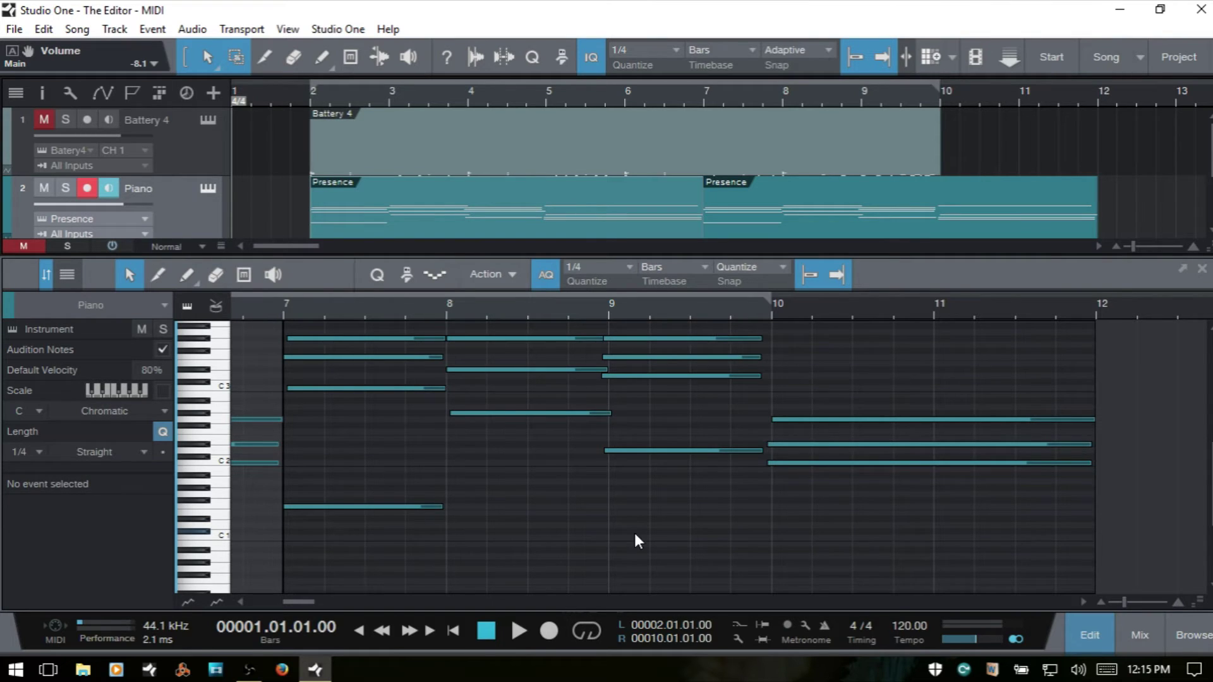
key("ctrl+a")
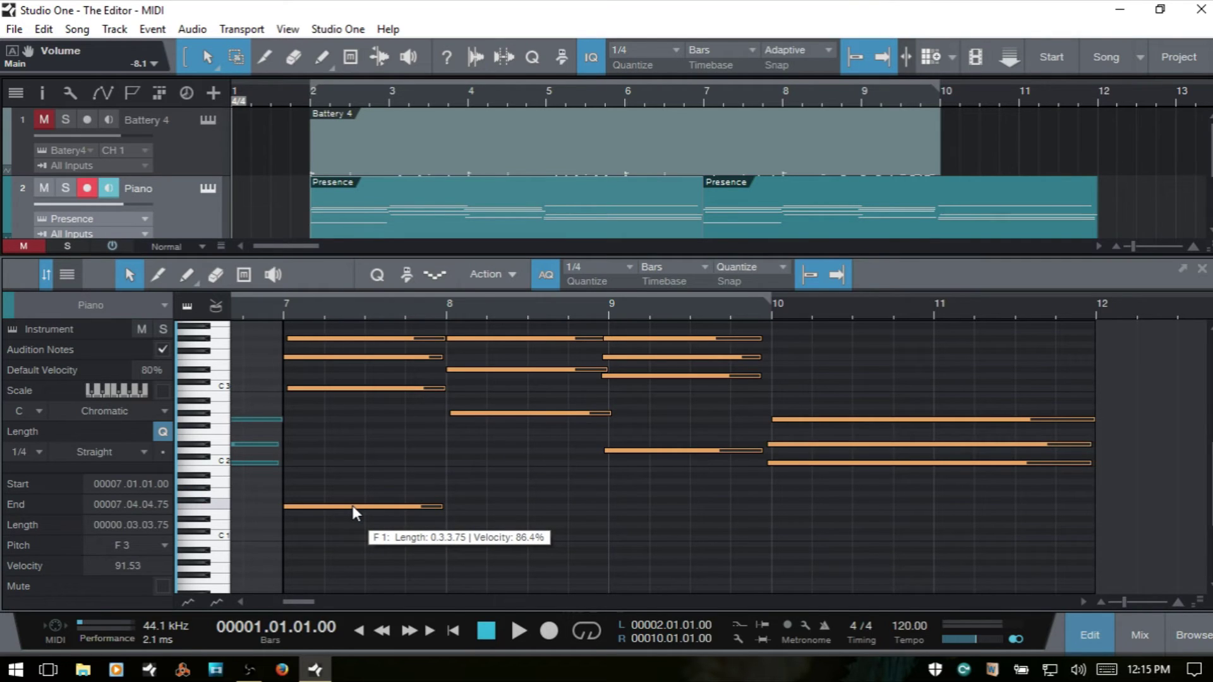
left_click_drag(352, 506, 1157, 505)
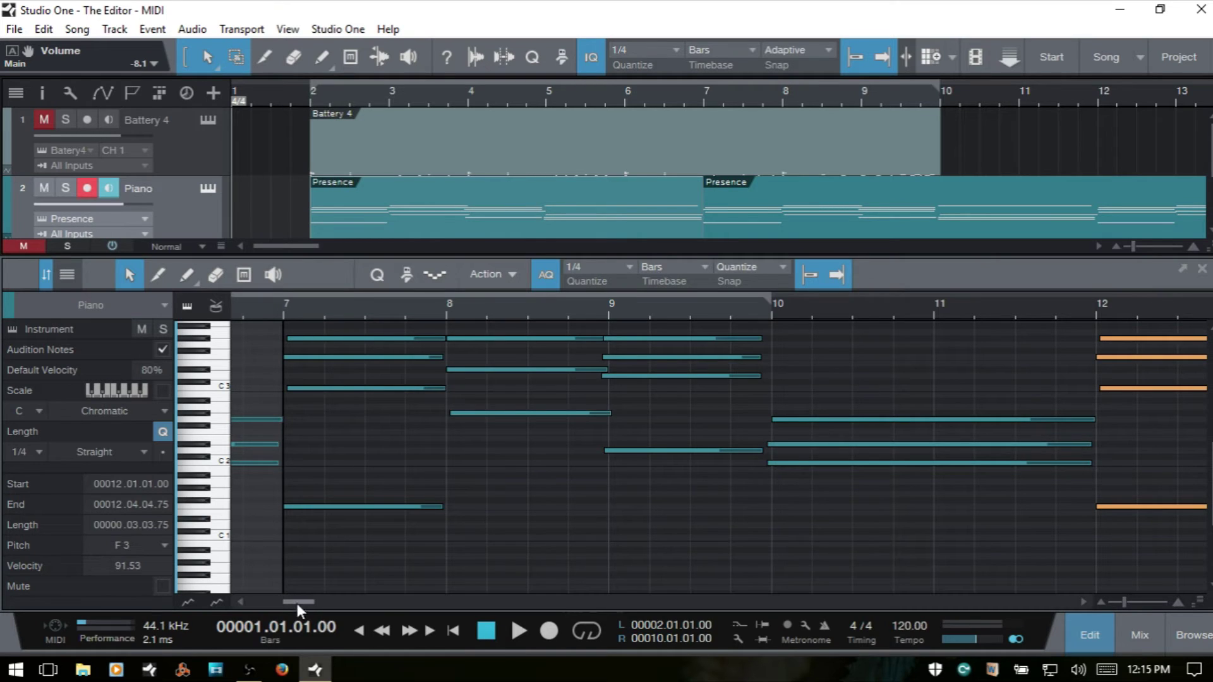
left_click_drag(297, 601, 321, 602)
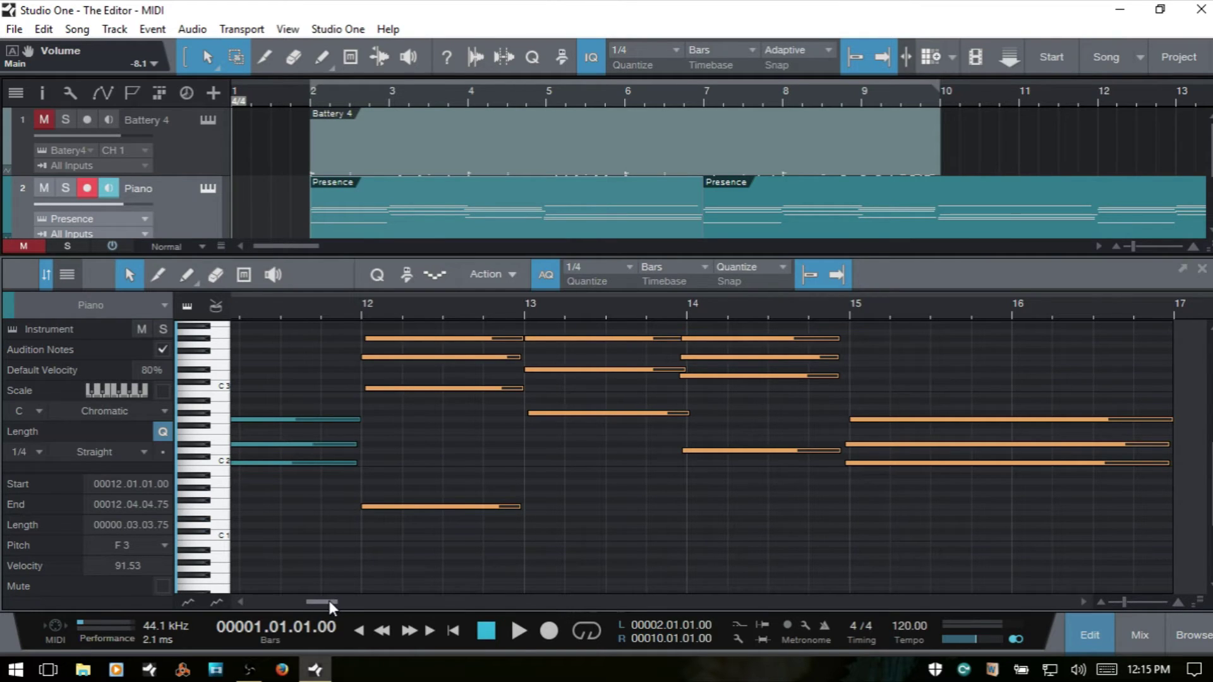
left_click_drag(327, 598, 321, 601)
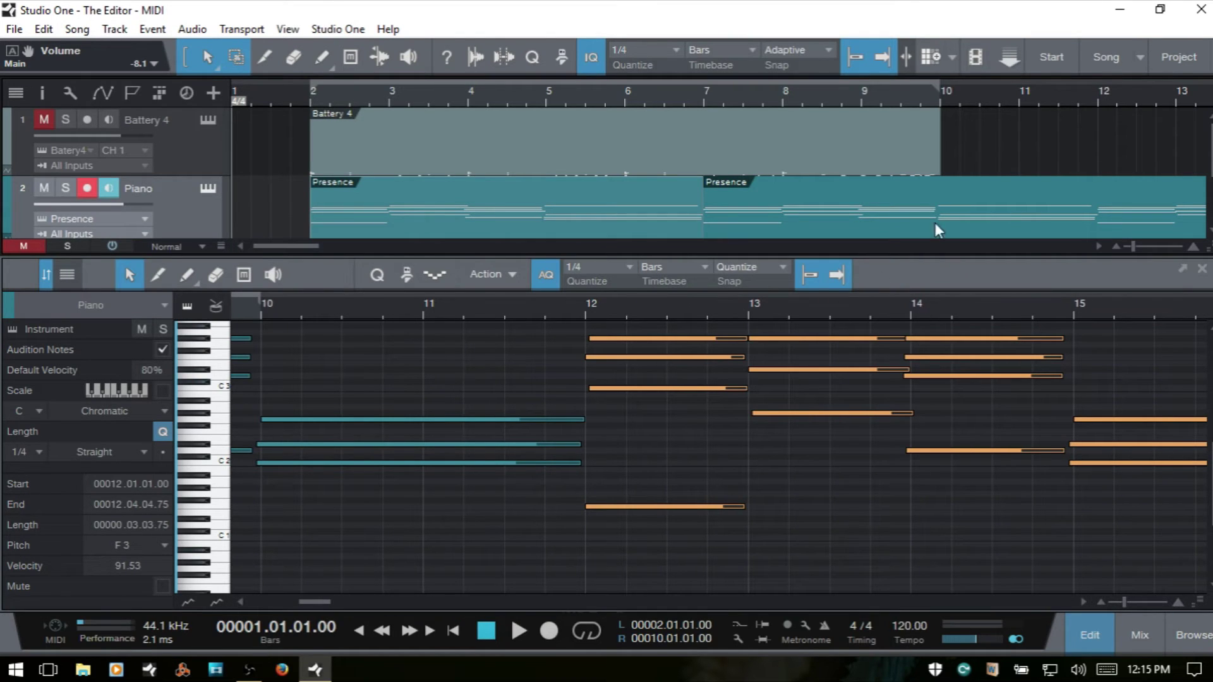
left_click_drag(321, 601, 264, 599)
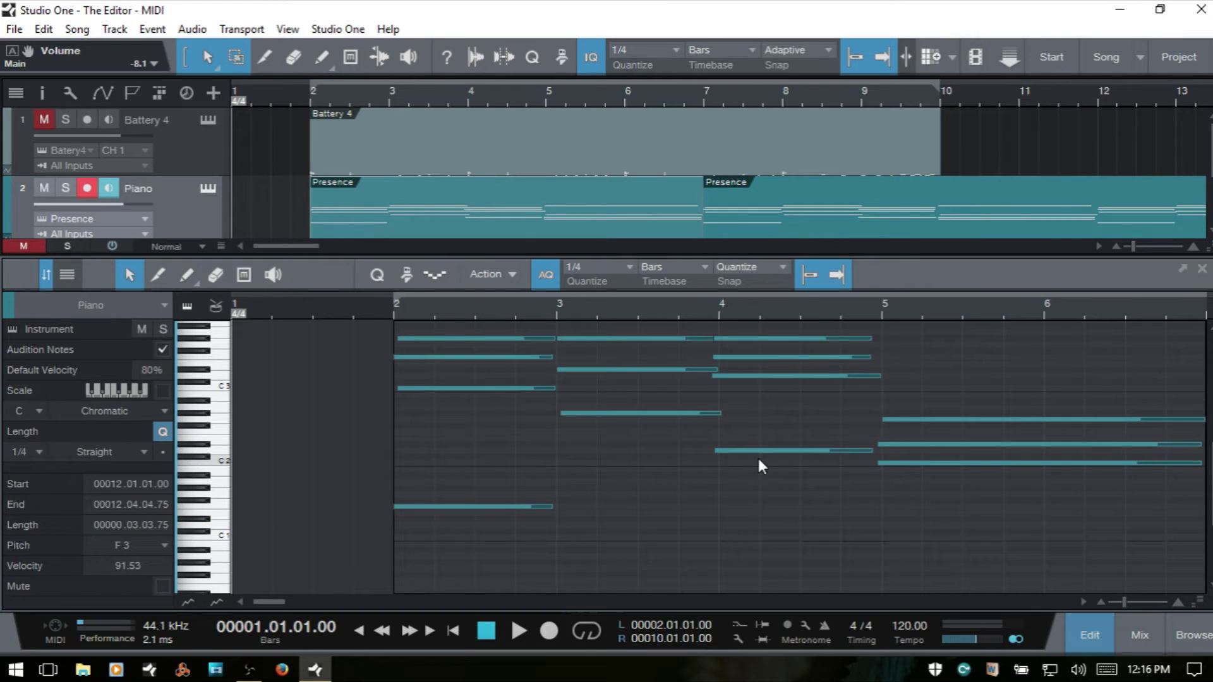
mouse_move(763, 451)
left_click(793, 525)
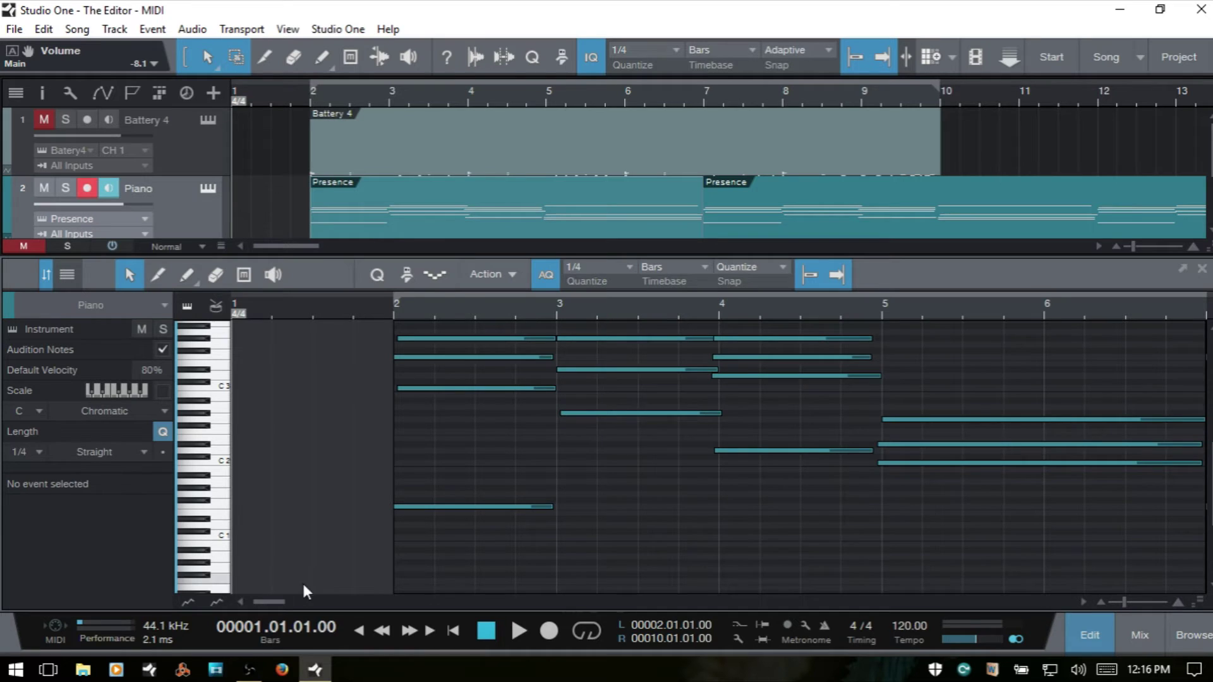
Select all notes in both Piano events, check the selection along the timeline, and clear it
left_click_drag(270, 601, 305, 601)
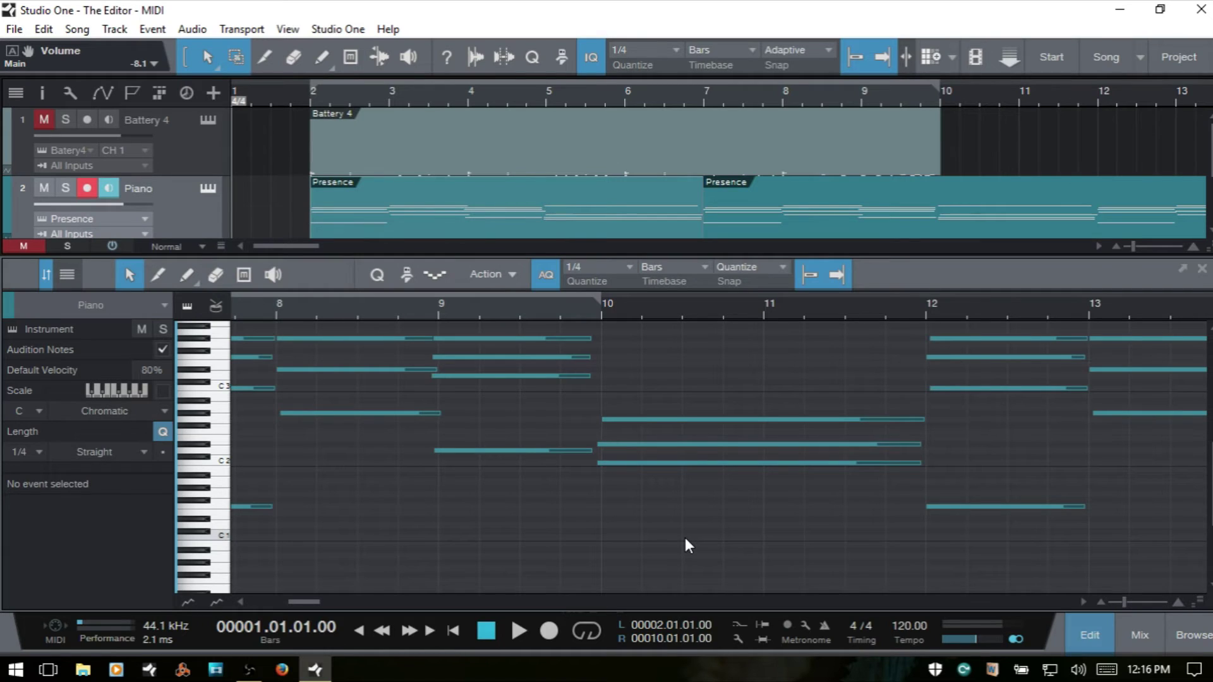
key("ctrl+a")
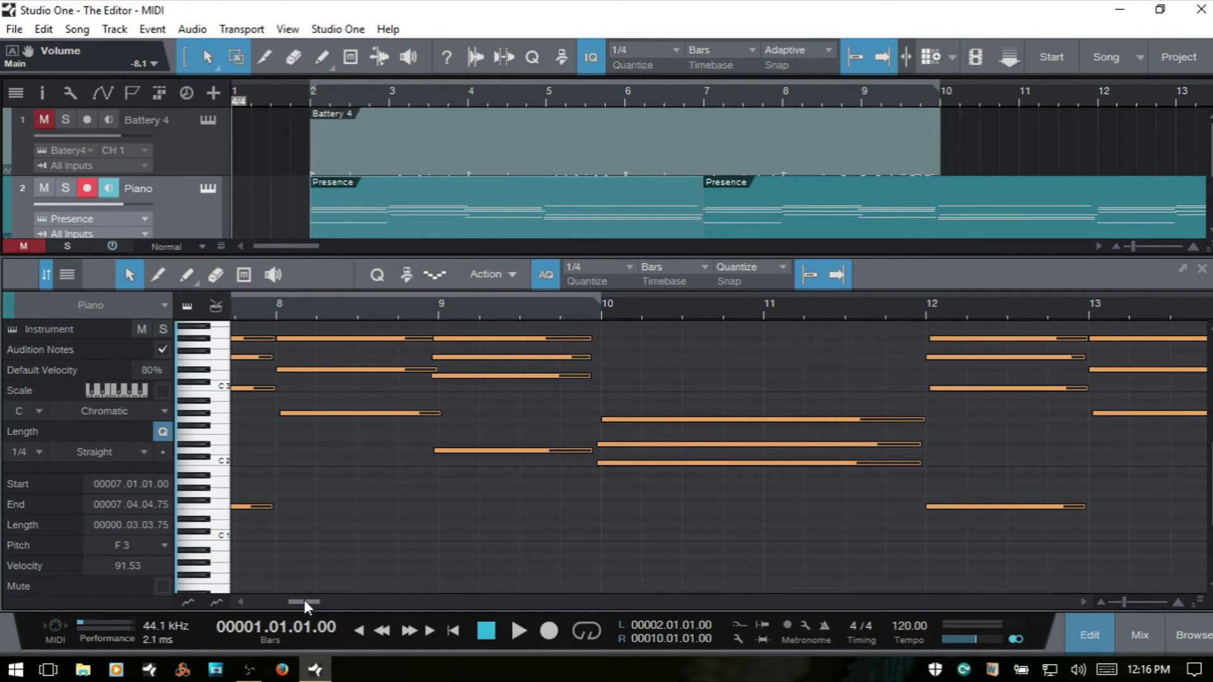
mouse_move(289, 601)
left_mouse_down()
mouse_move(274, 601)
mouse_move(287, 604)
left_mouse_up()
scroll(274, 604, "right", 5)
scroll(309, 605, "left", 10)
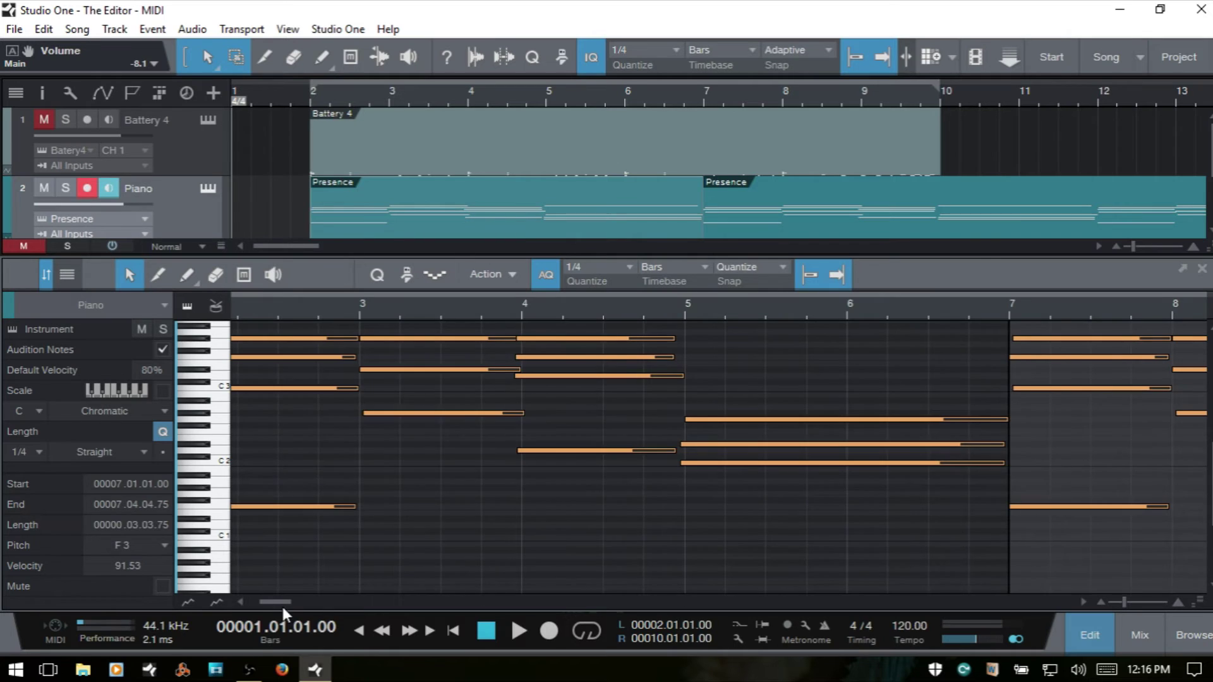
scroll(286, 605, "left", 5)
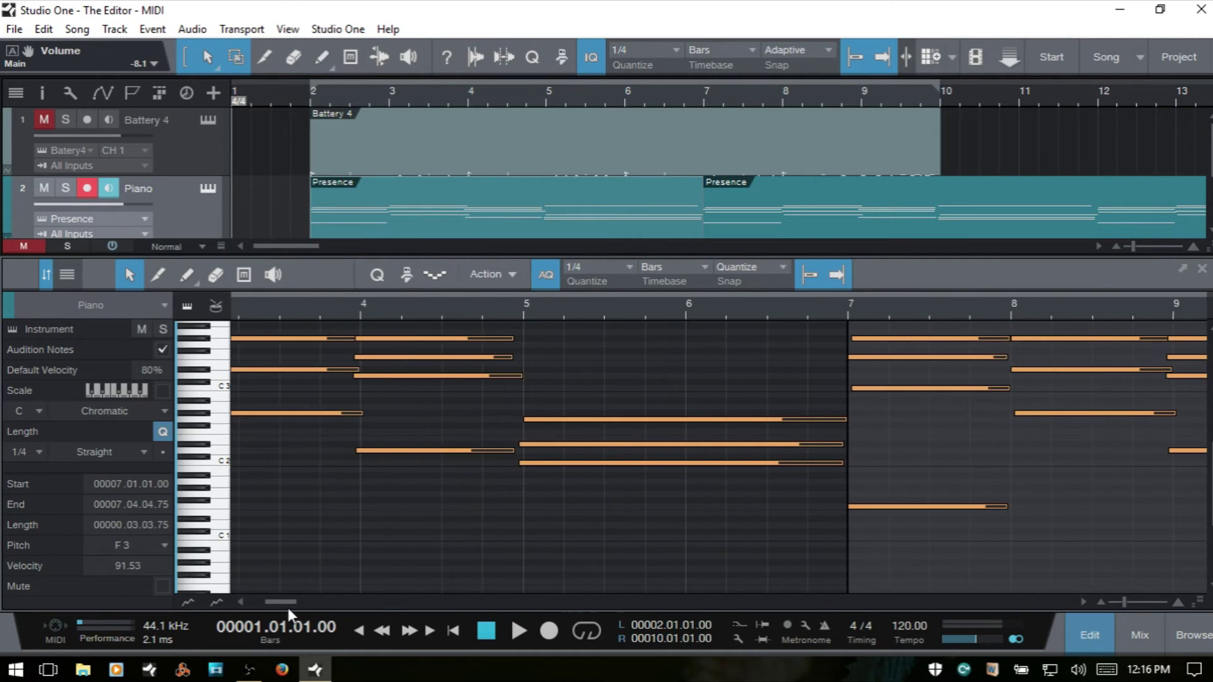
left_click(660, 572)
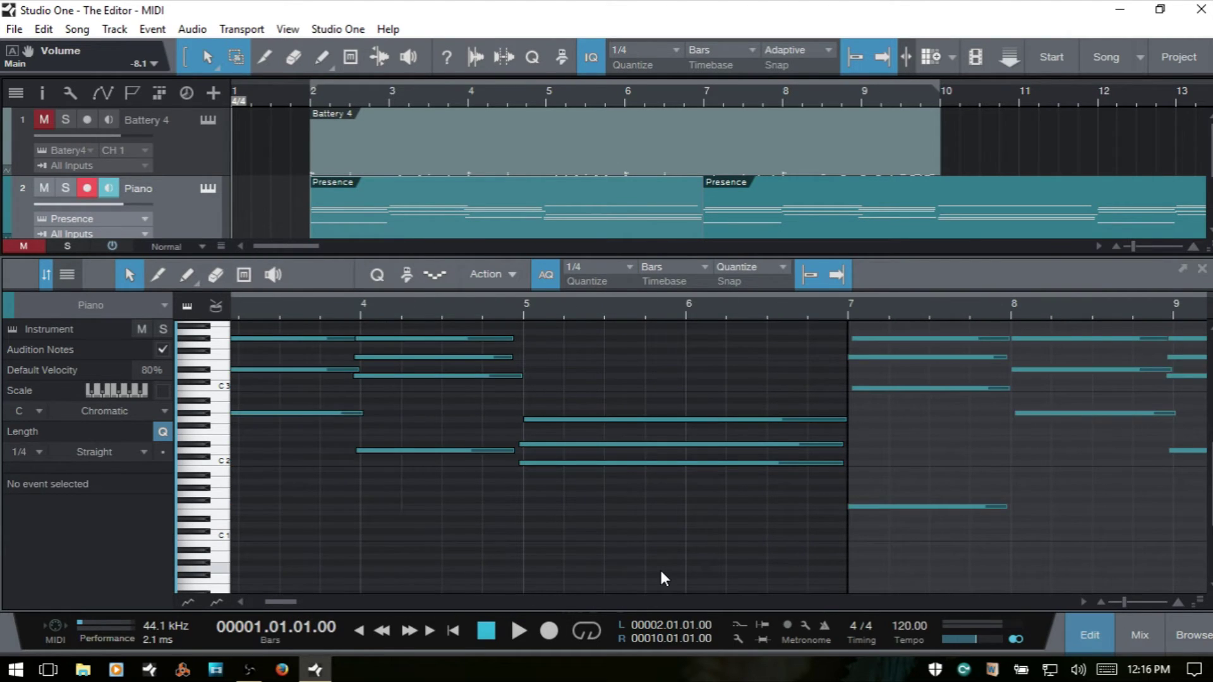
Copy all notes of the second Piano event and paste them at bar 17
left_click_drag(278, 599, 317, 594)
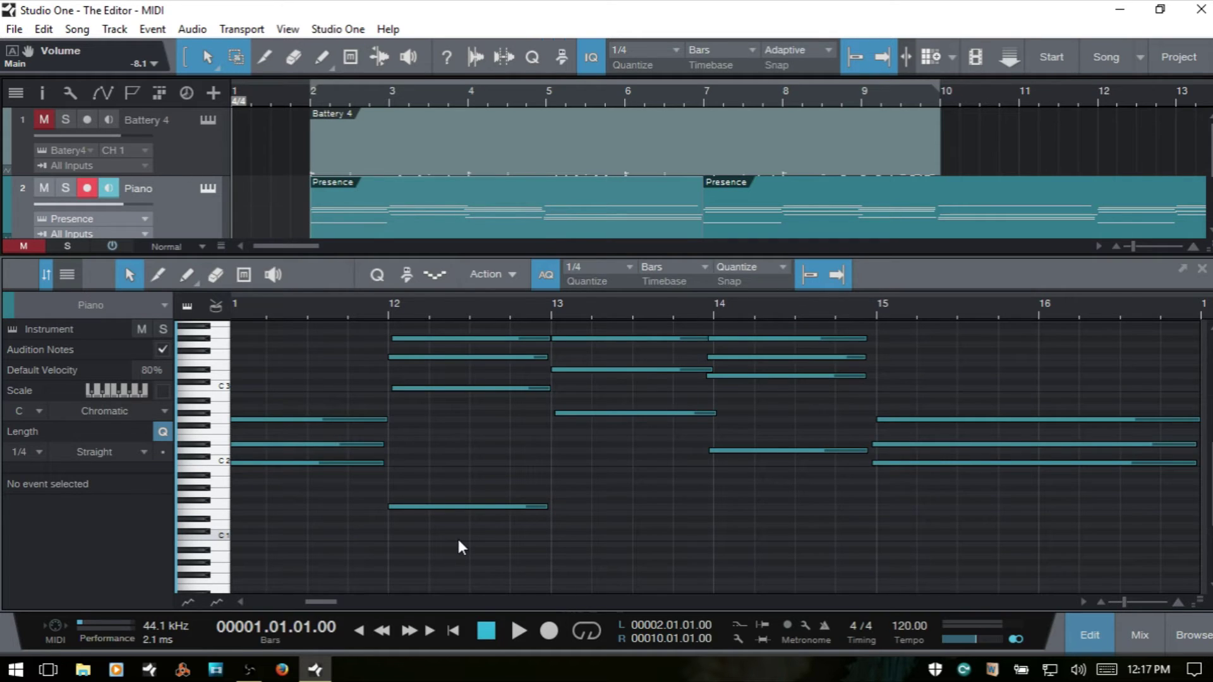
key("ctrl+a")
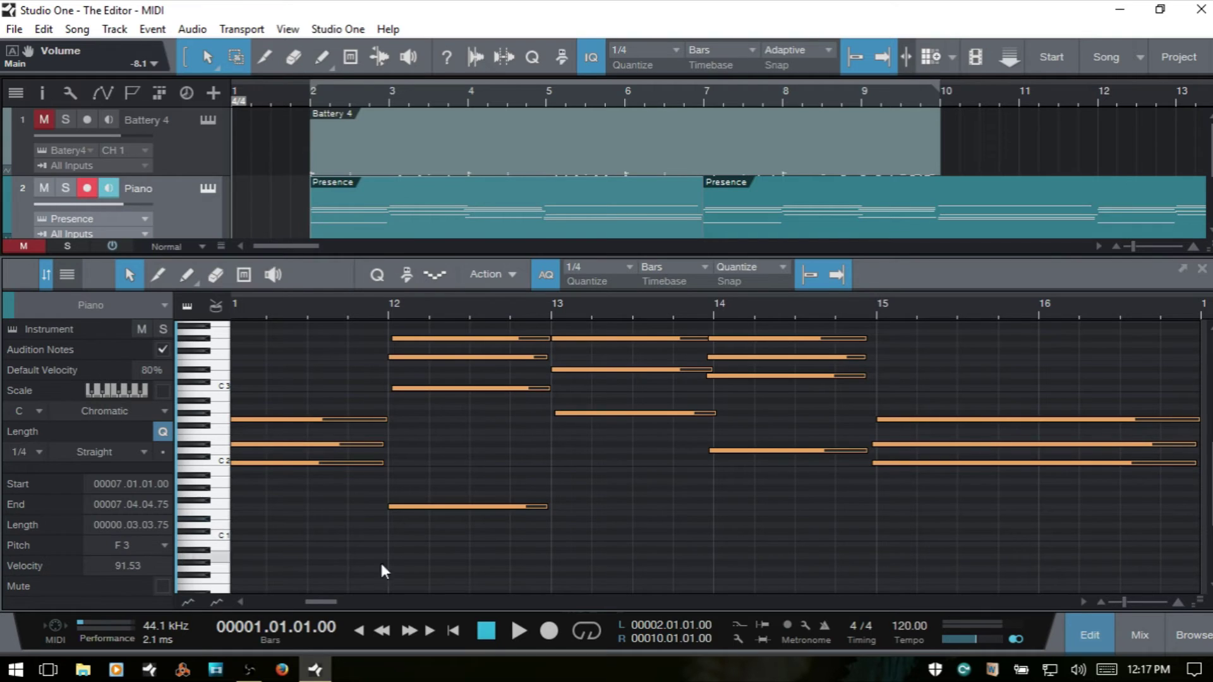
right_click(447, 534)
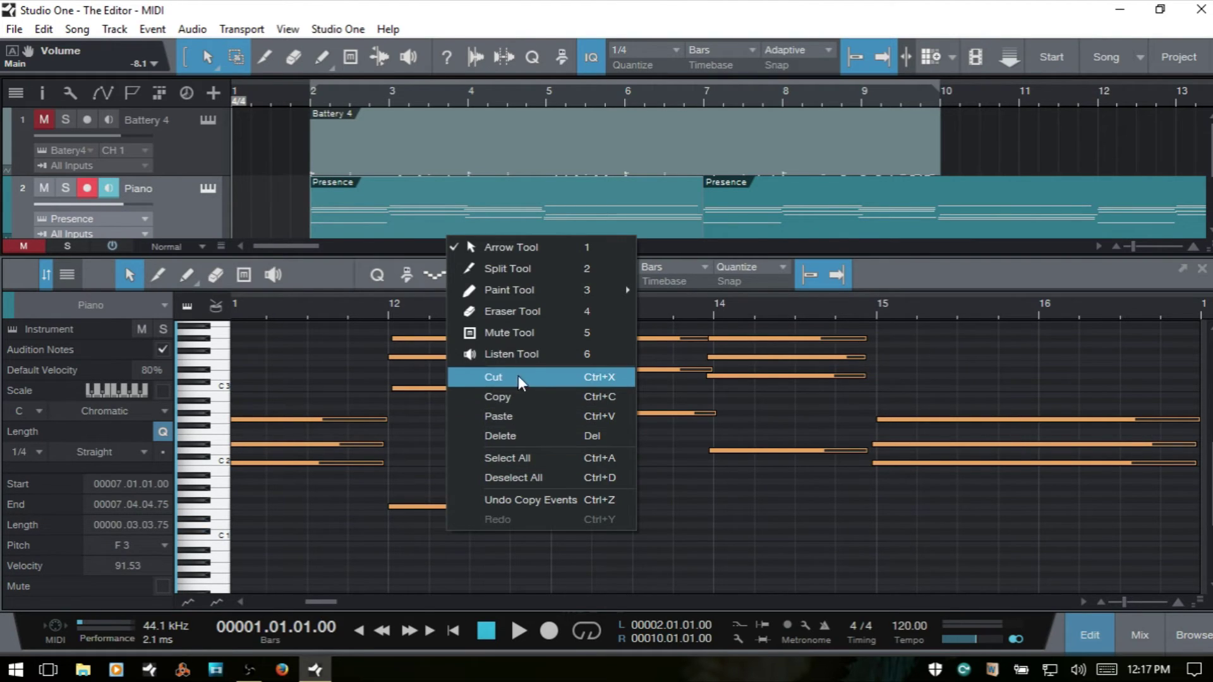
left_click(574, 398)
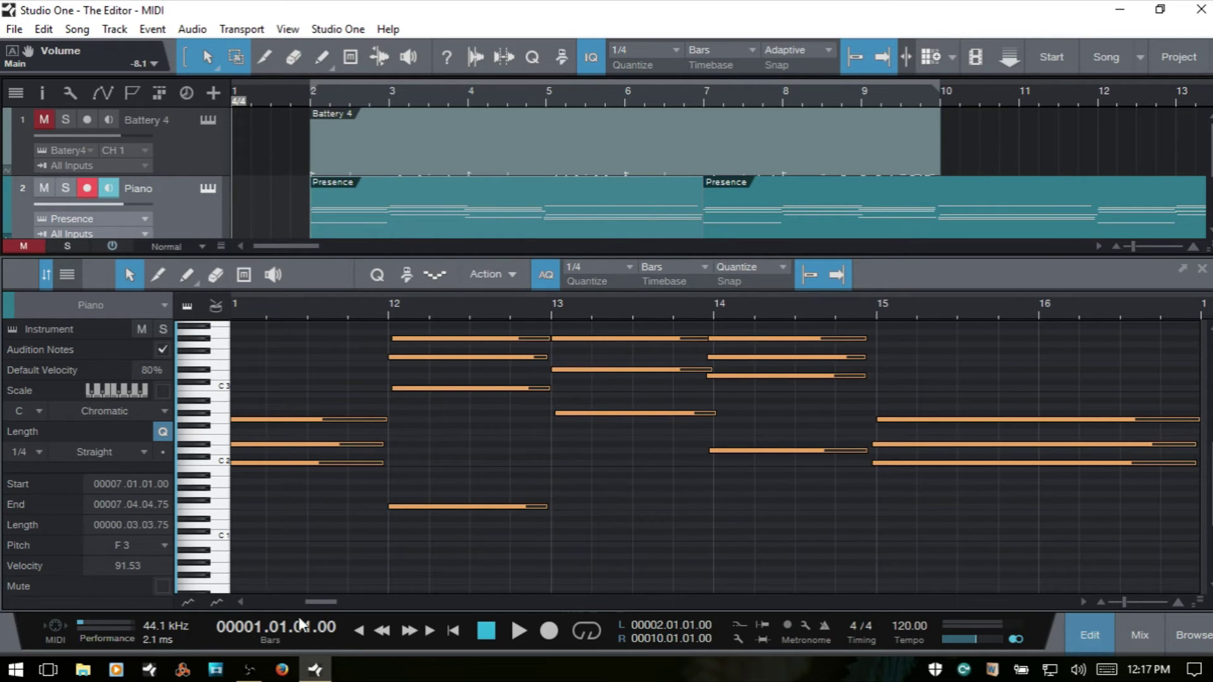
left_click_drag(317, 600, 336, 602)
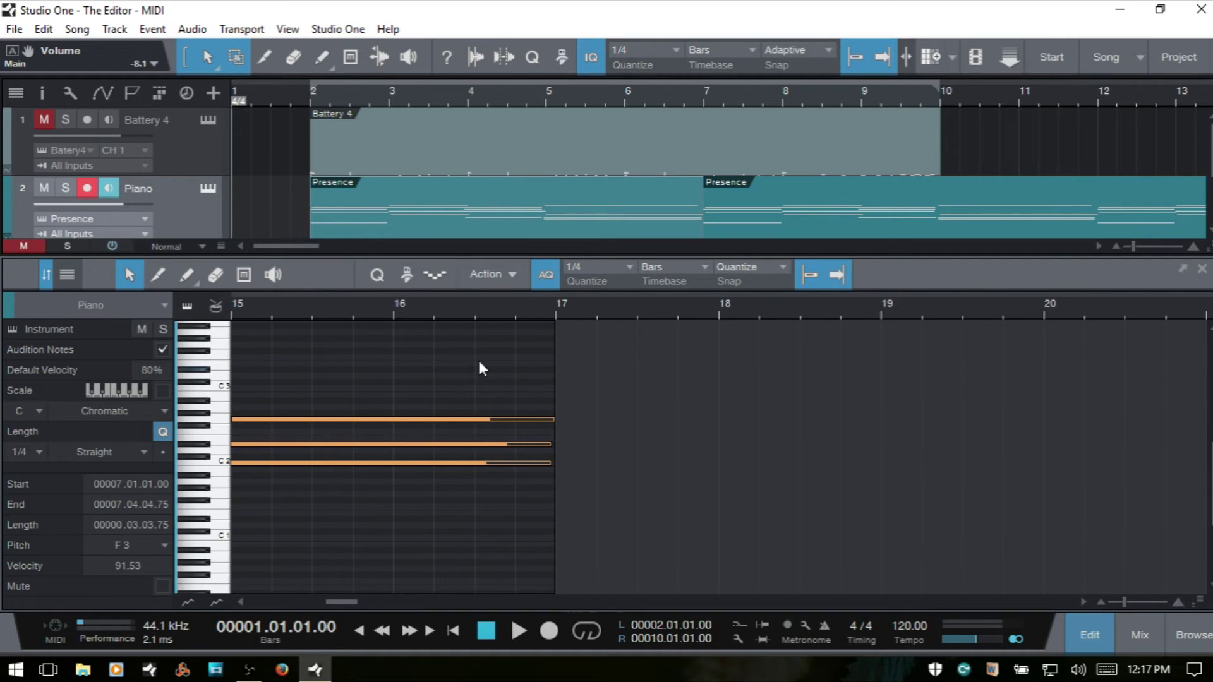
left_click(565, 303)
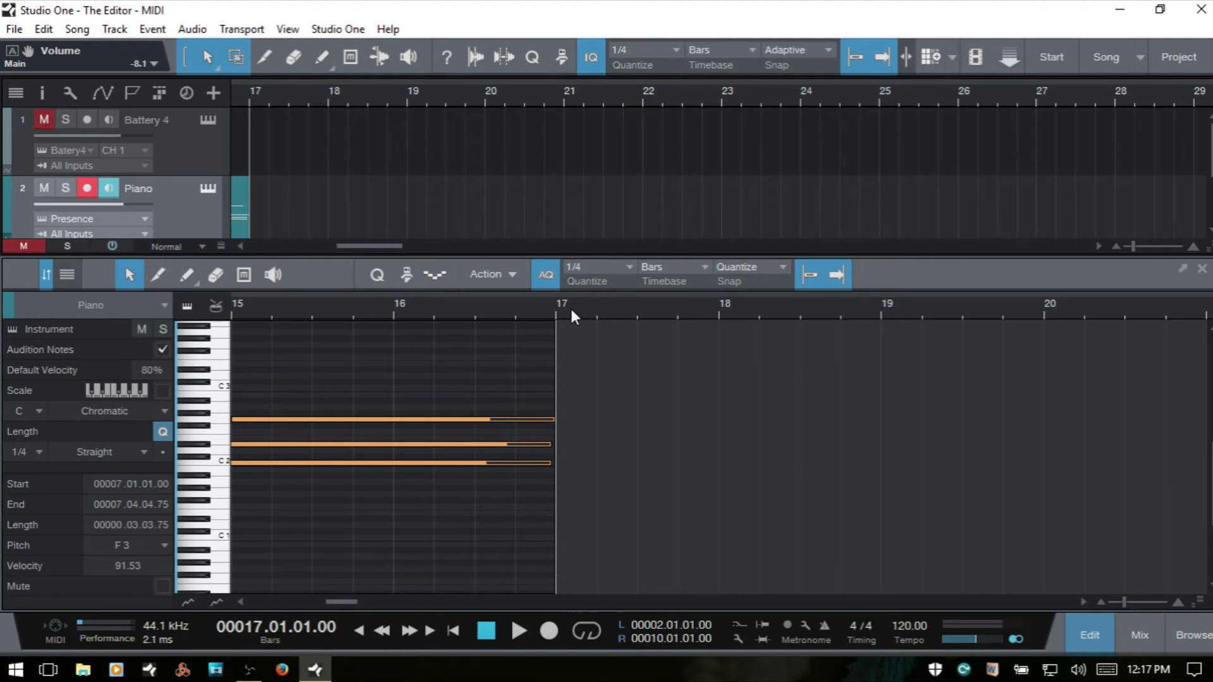
key("ctrl+v")
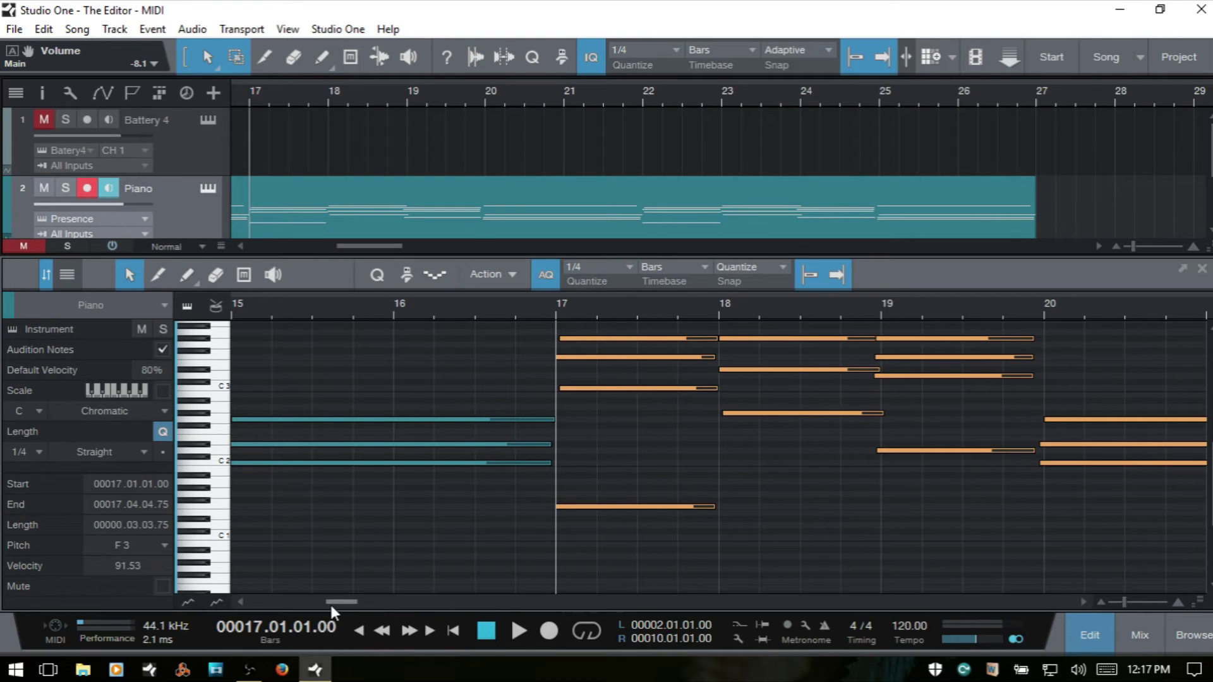
Undo the paste at bar 17 and the earlier duplication at bar 12 of the second Piano event's notes
mouse_move(342, 604)
left_mouse_down()
mouse_move(379, 602)
mouse_move(331, 596)
left_mouse_up()
key("z")
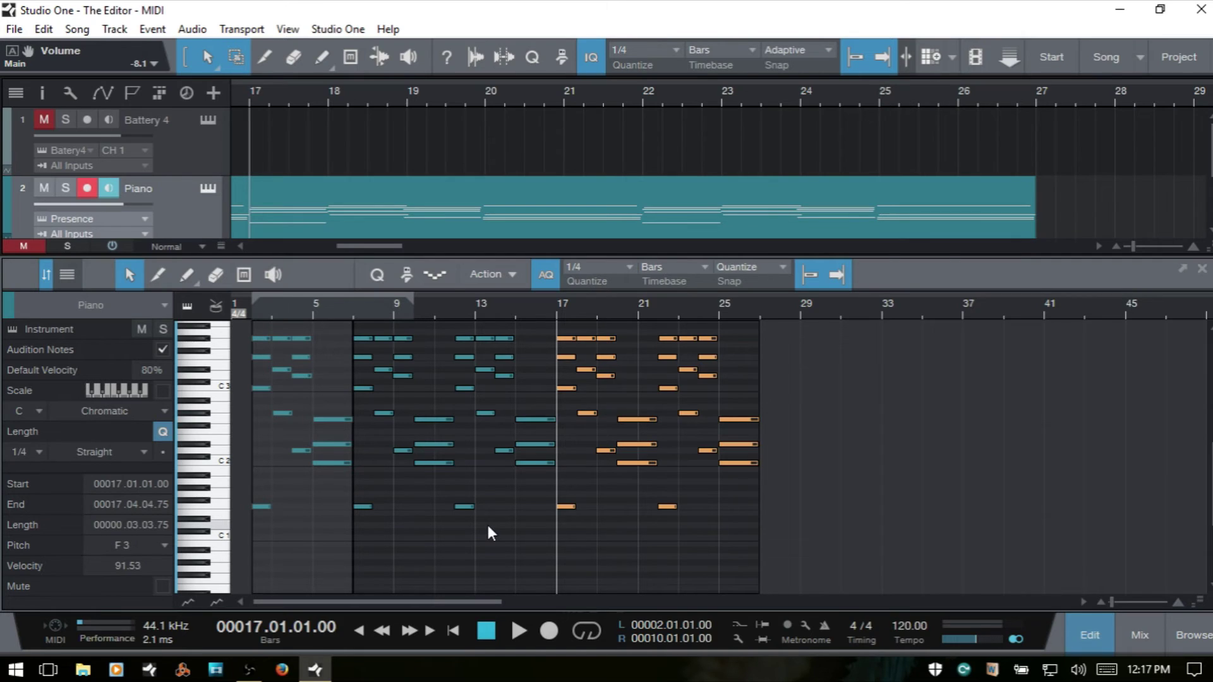
key("ctrl+z")
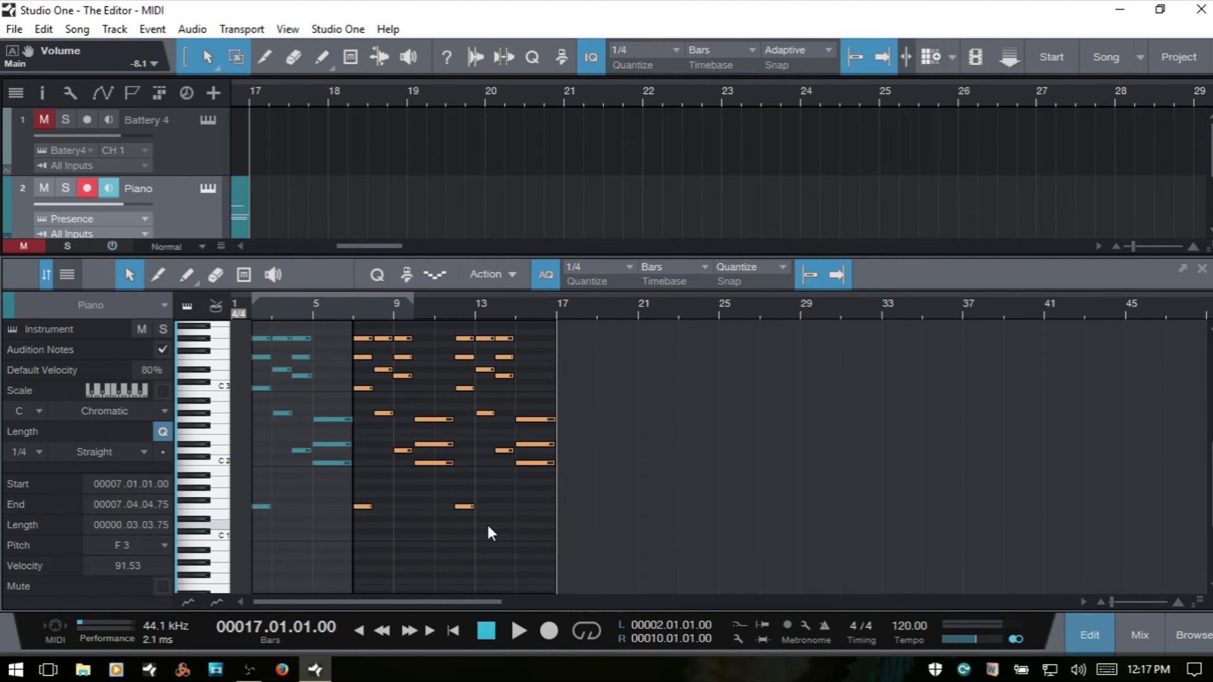
key("ctrl+z")
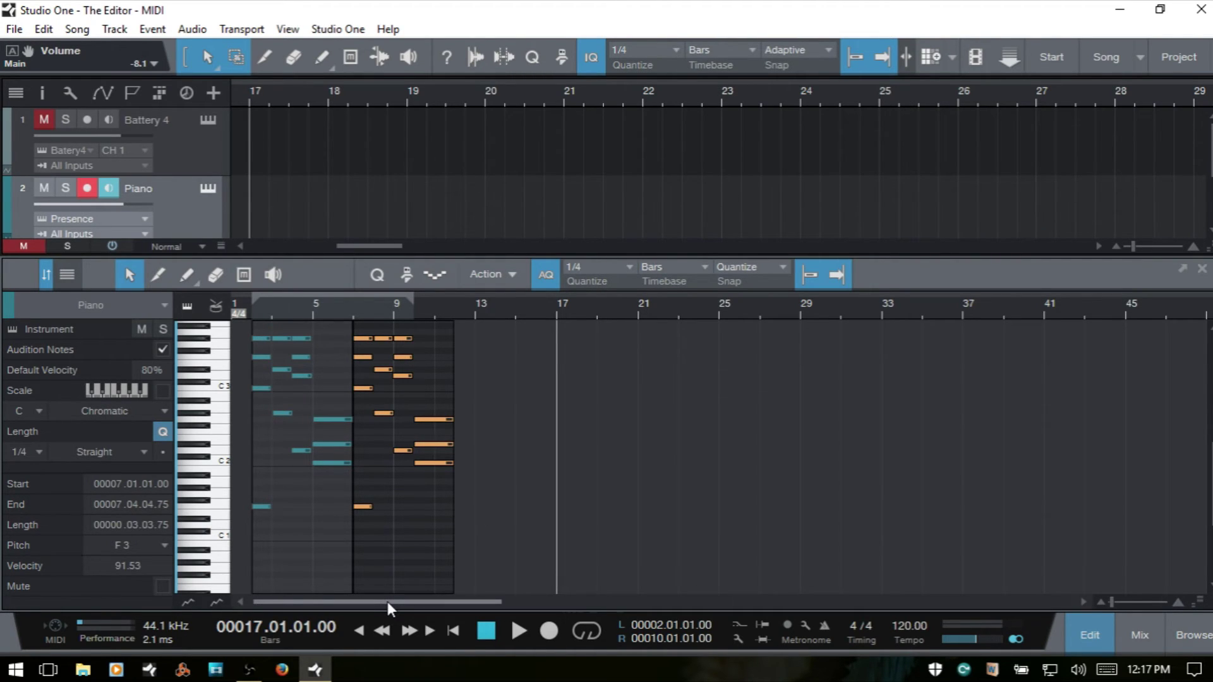
Show the start of the song and switch the note editor between the two Piano events, ending on the first
scroll(388, 601, "up", 5)
left_click_drag(363, 600, 289, 600)
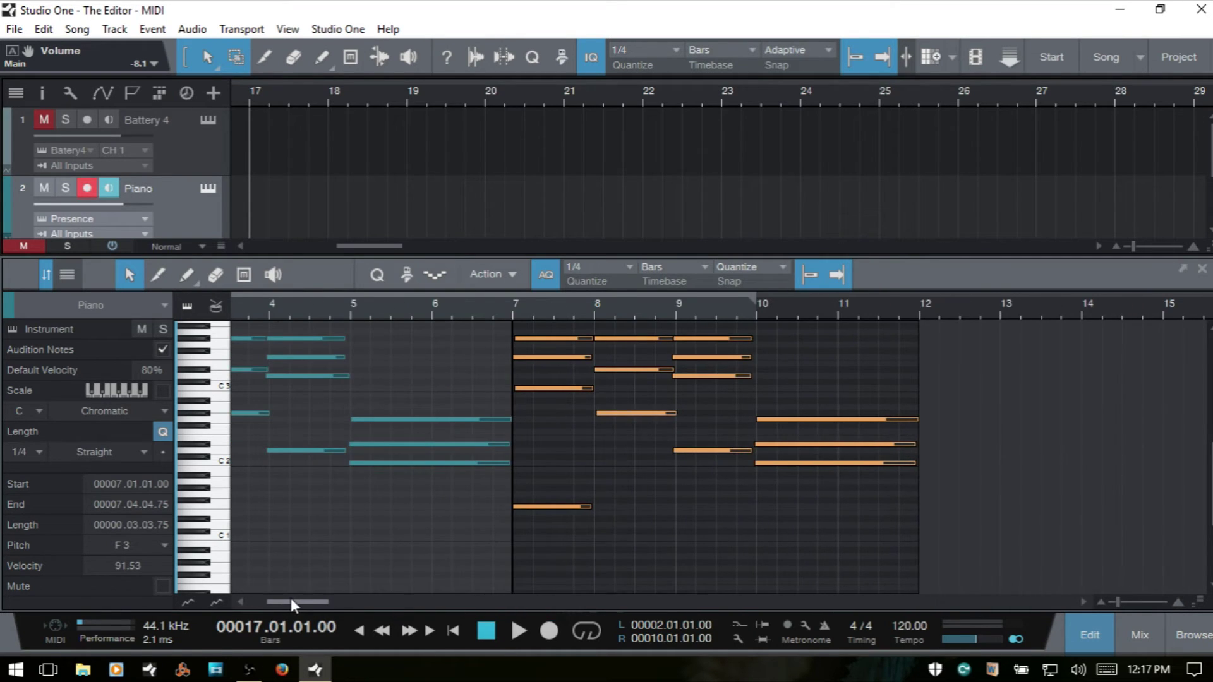
scroll(290, 595, "up", 3)
left_click_drag(304, 602, 278, 603)
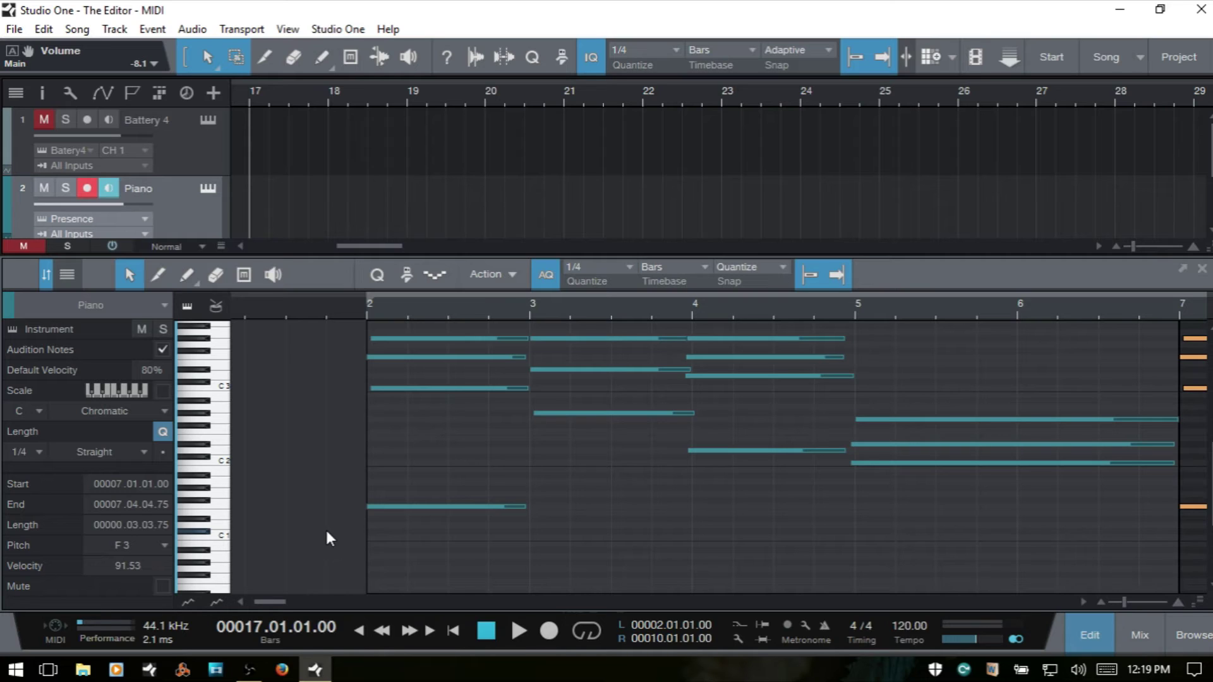
left_click_drag(272, 604, 263, 604)
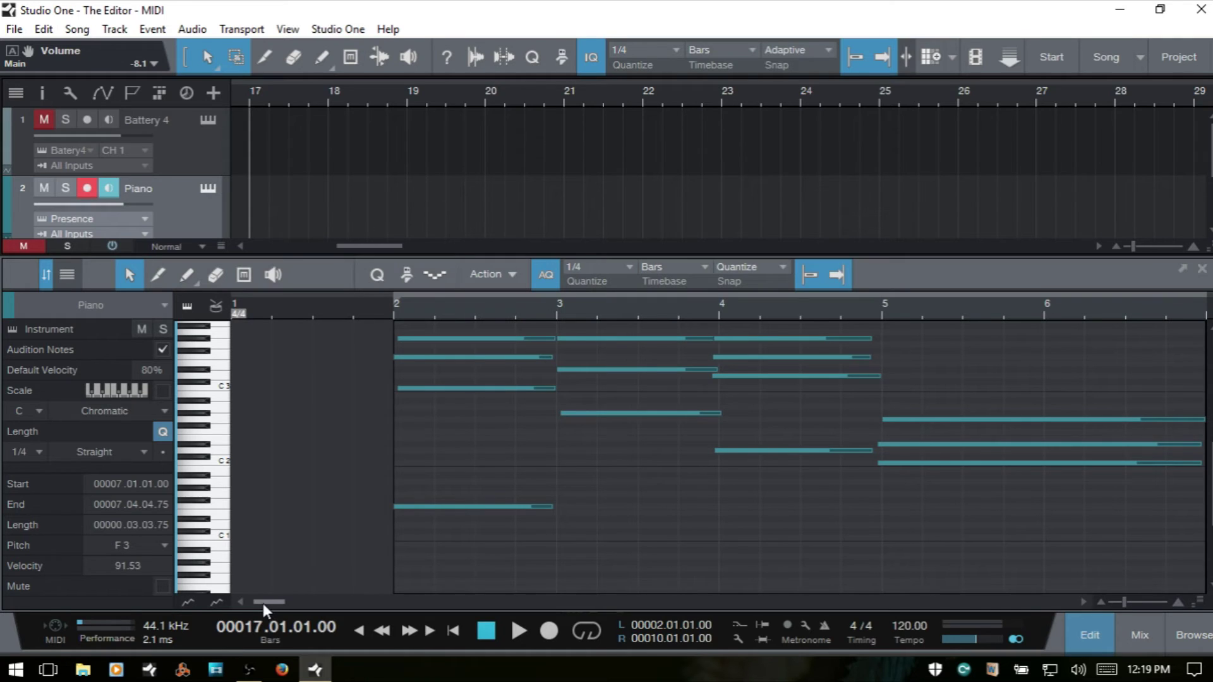
left_click_drag(374, 244, 283, 244)
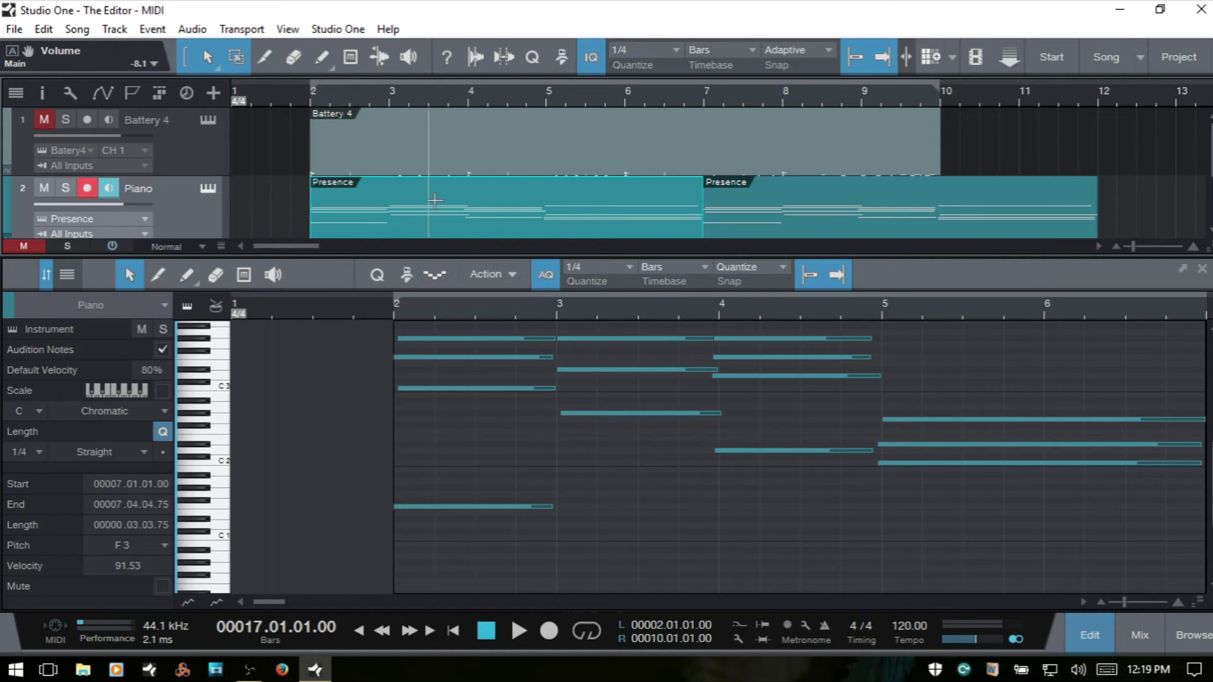
left_click(479, 217)
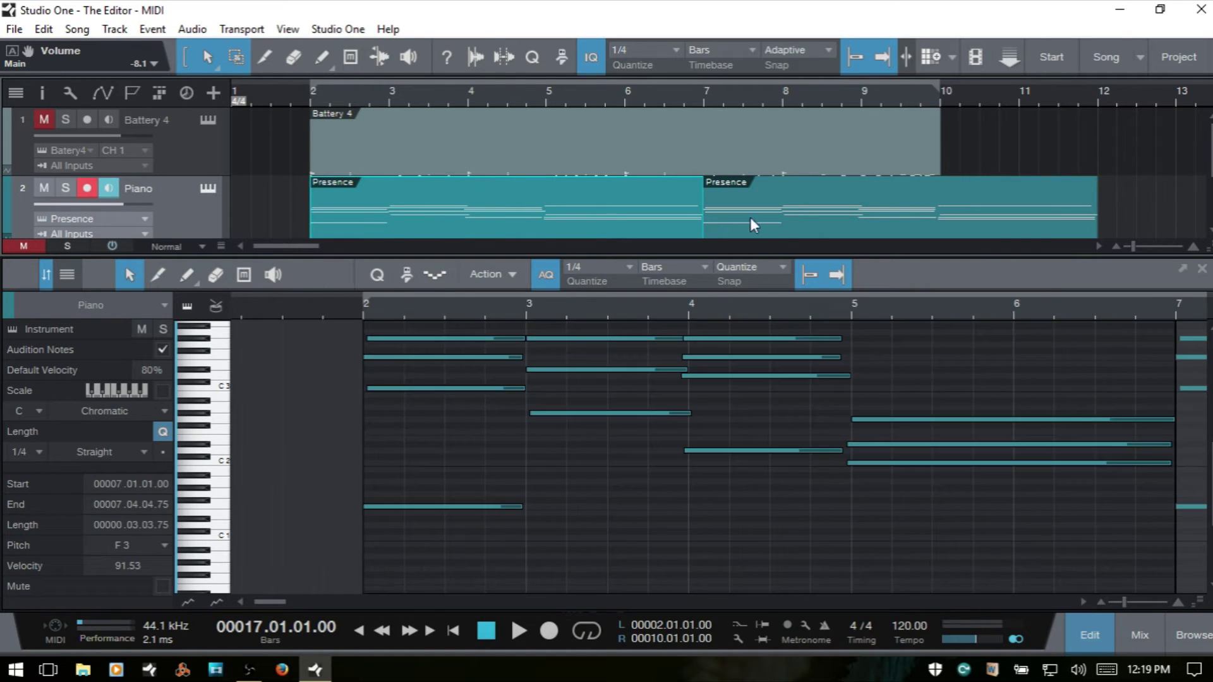
left_click(825, 218)
left_click(580, 217)
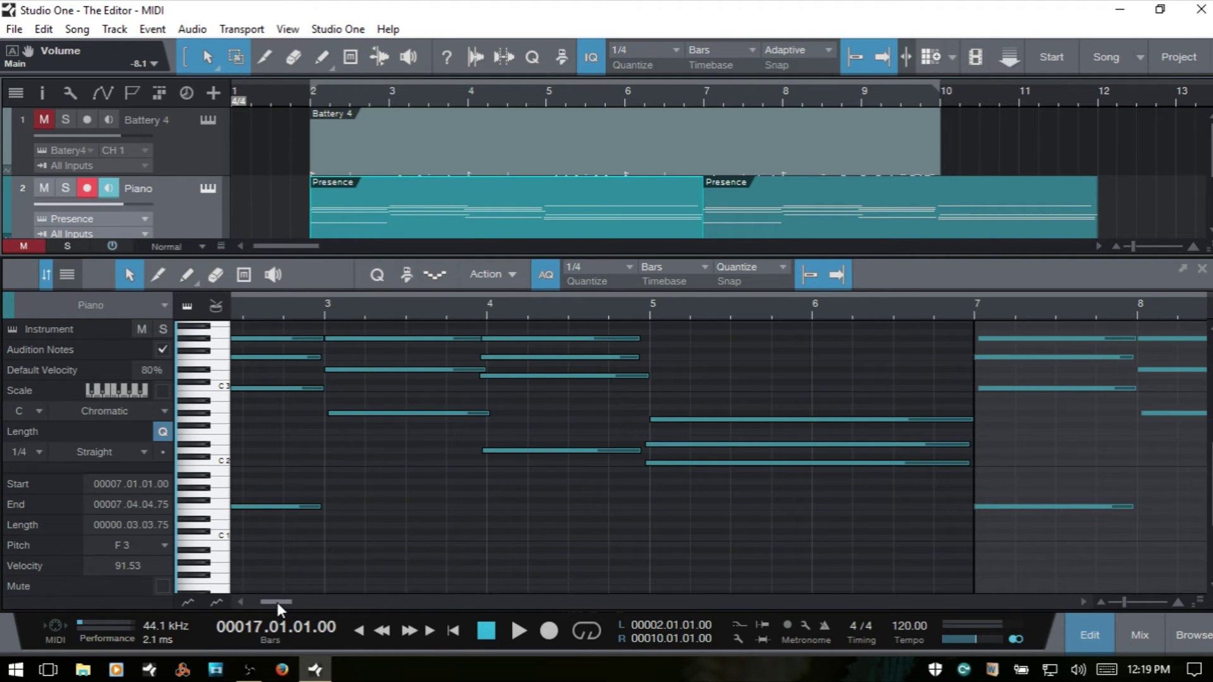
left_click_drag(275, 602, 272, 601)
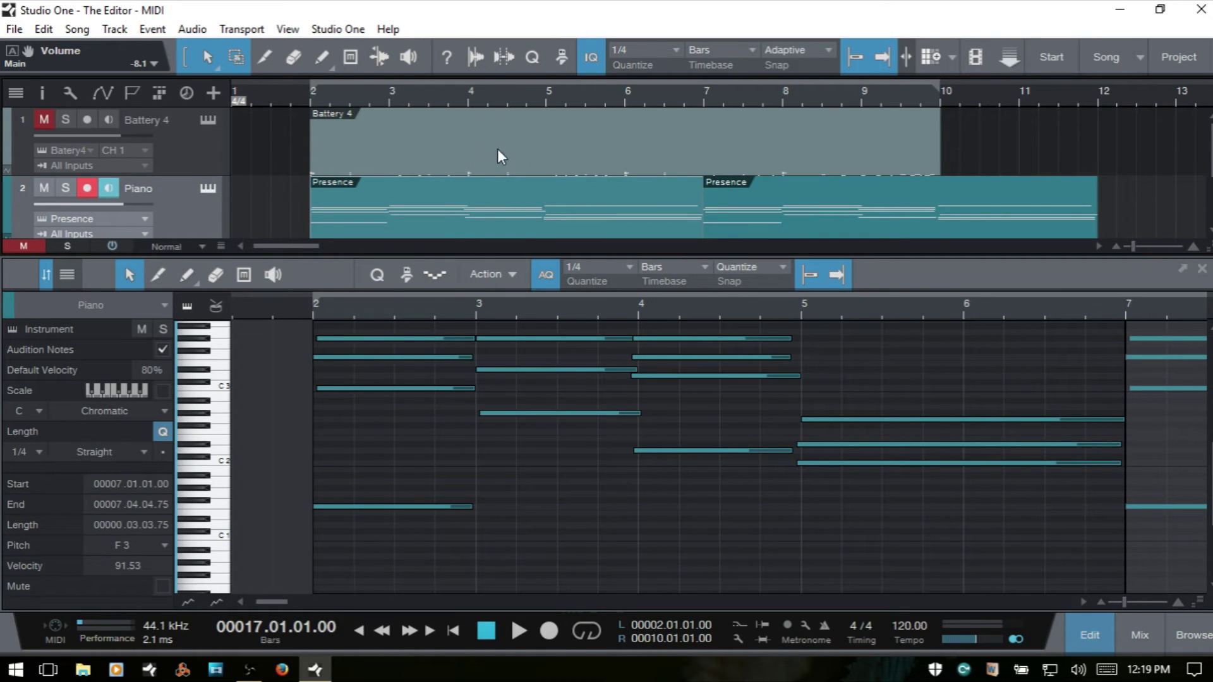
Show the Battery 4 event together with the first Piano event in the note editor and colour the Battery 4 track red
left_click(576, 163)
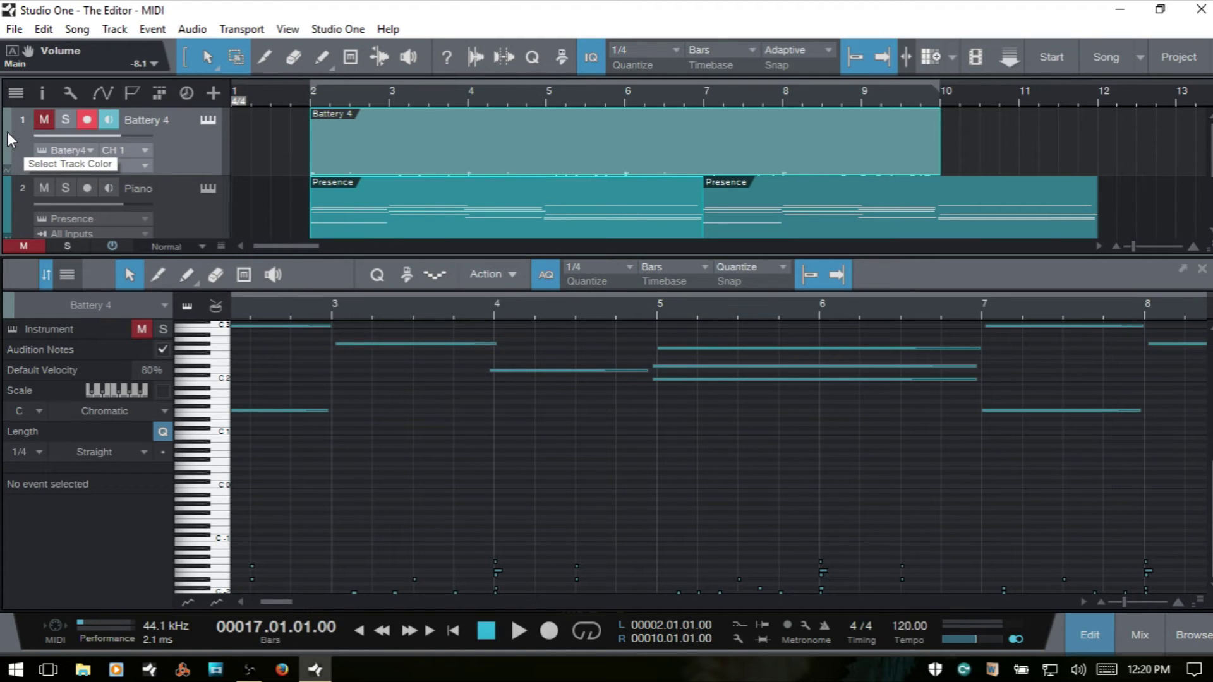
left_click(9, 305)
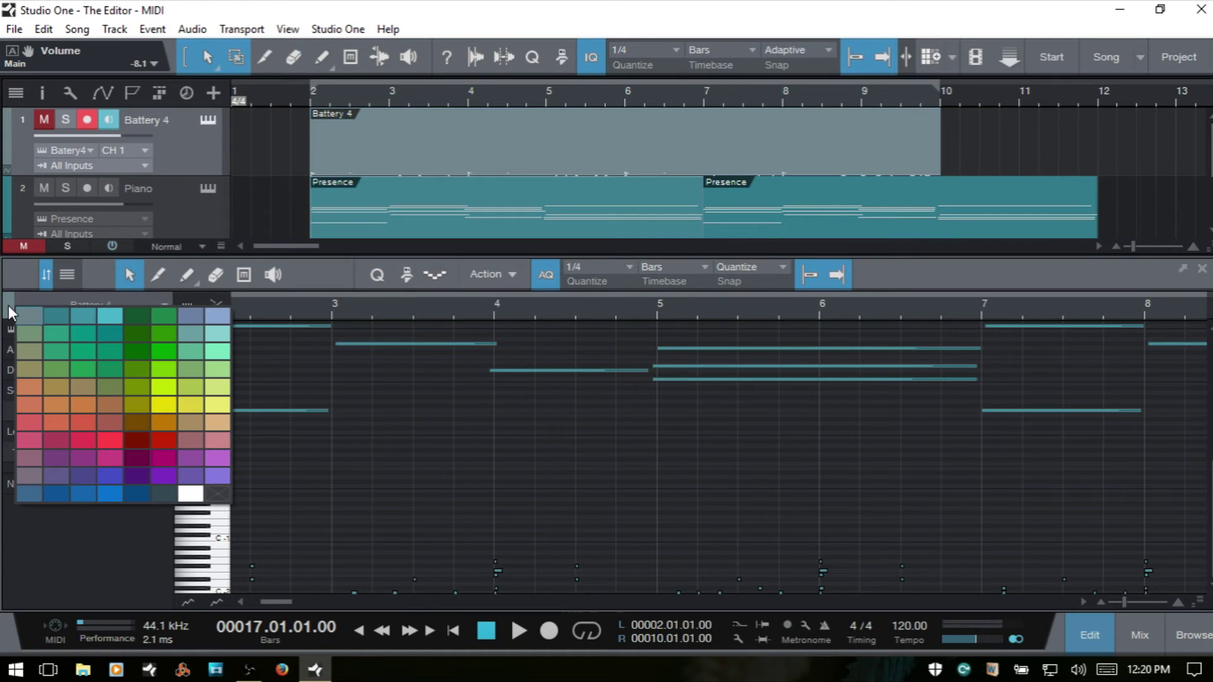
left_click(166, 443)
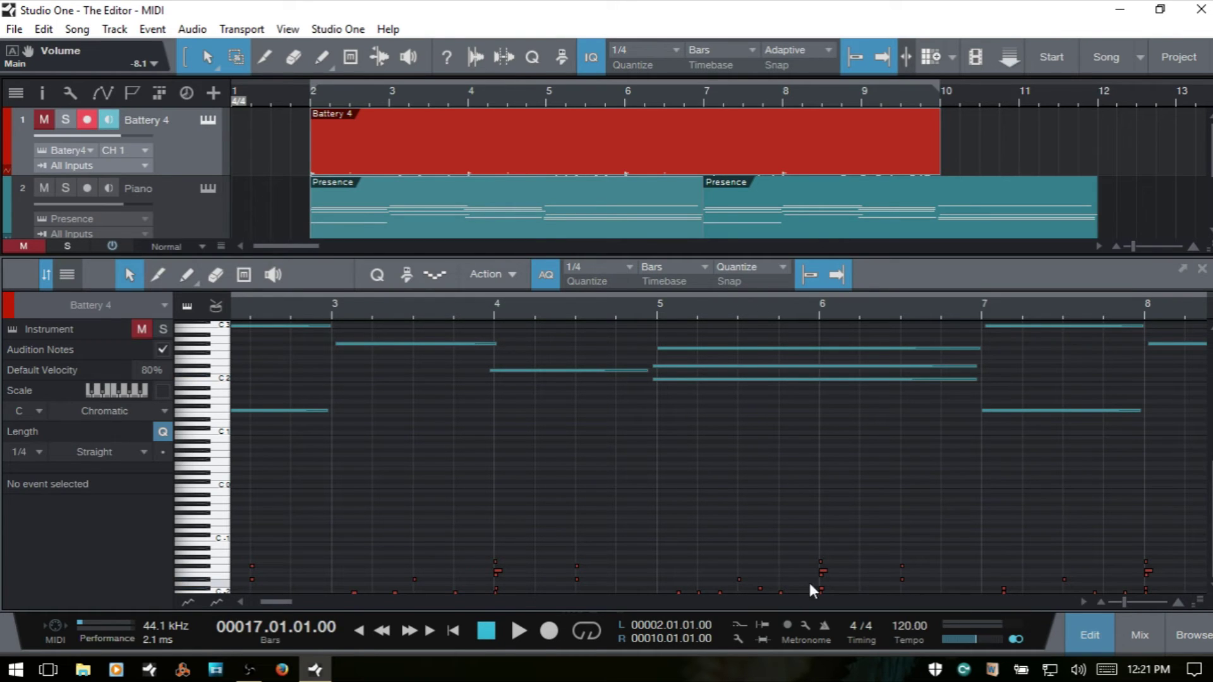
Show the editor's track list, make Battery 4 visible and active for editing, and select its F -2 note at bar 4
left_click(720, 592)
left_click(67, 276)
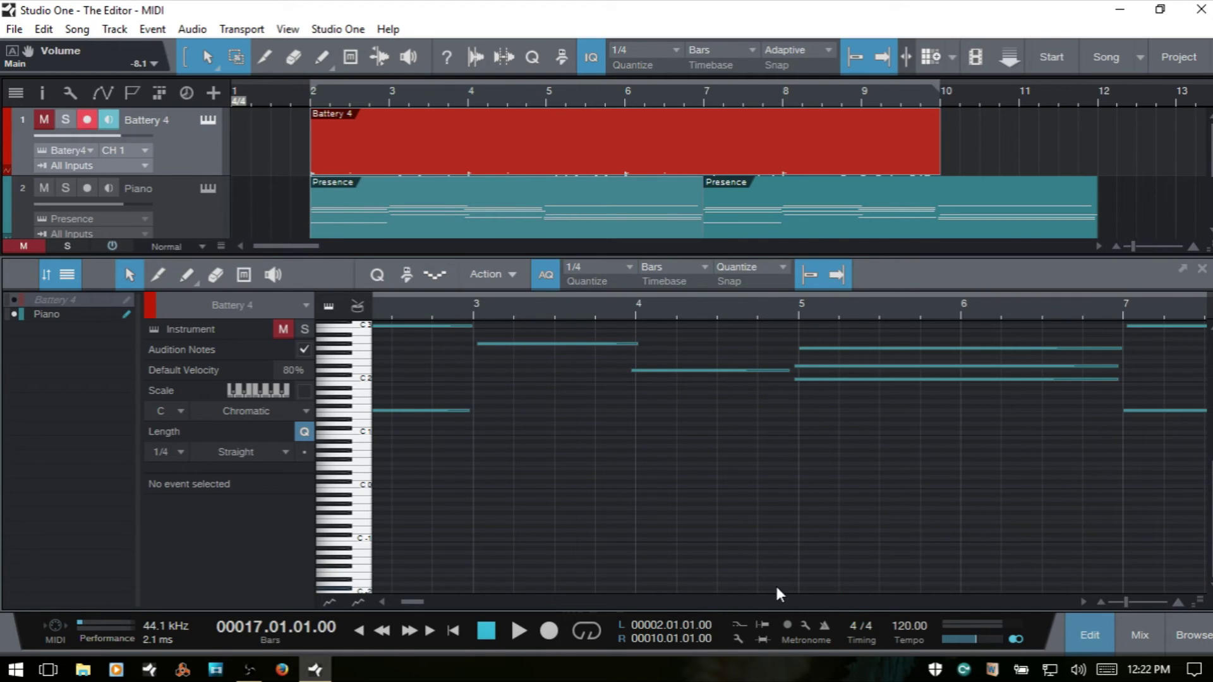
left_click(66, 299)
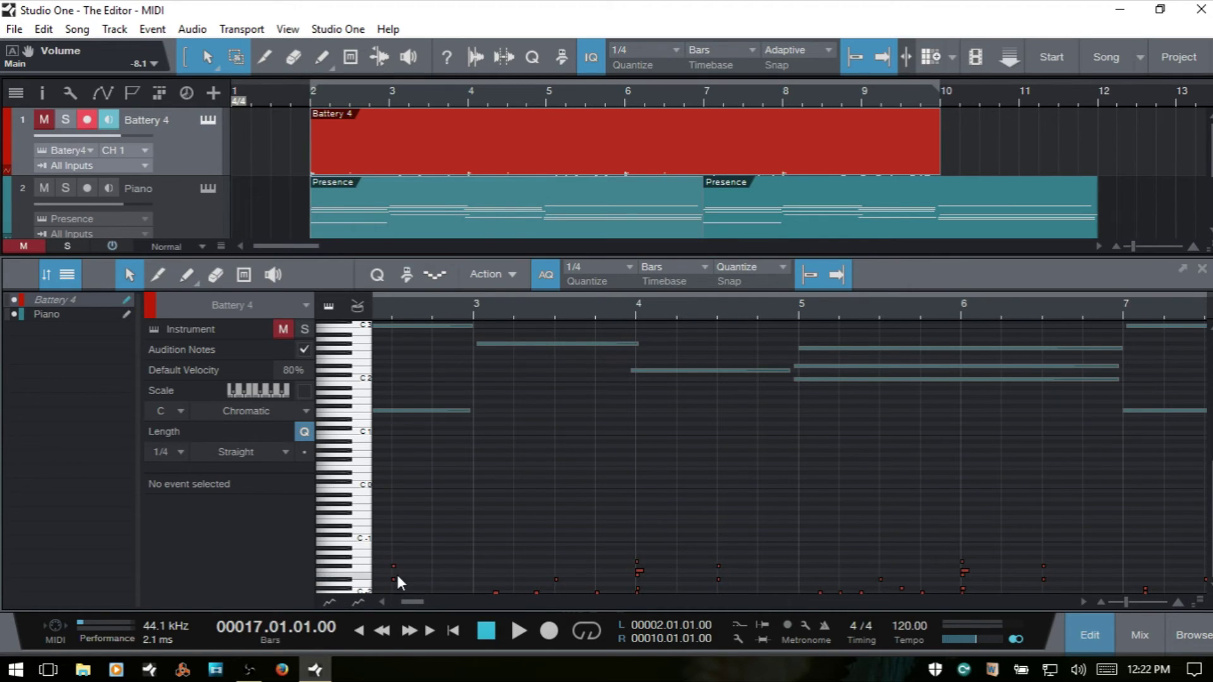
left_click(639, 571)
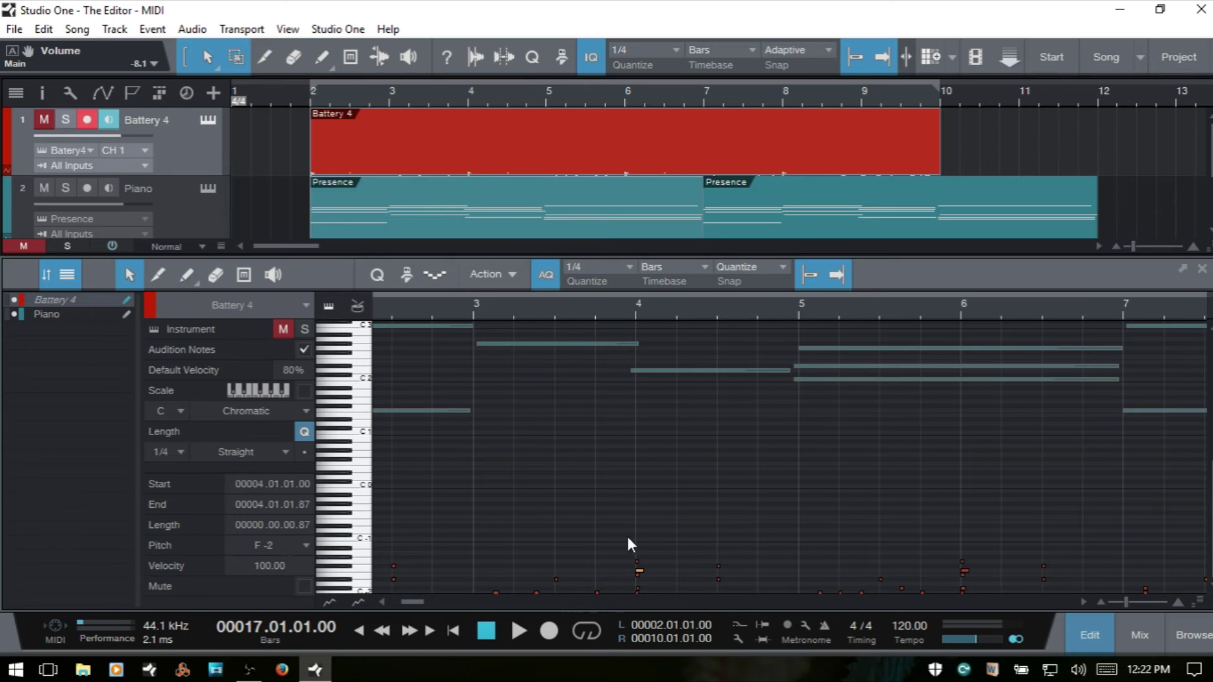
Enable editing of the Piano part alongside Battery 4 and select individual notes from both parts
left_click(127, 314)
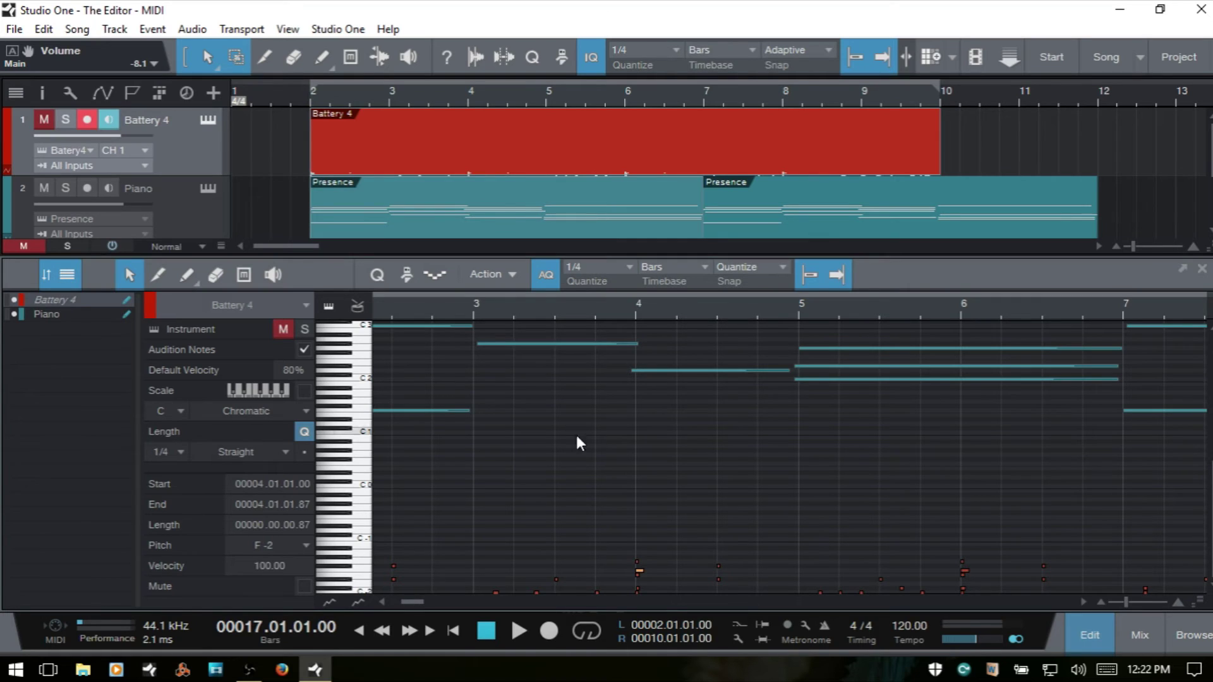
left_click(695, 371)
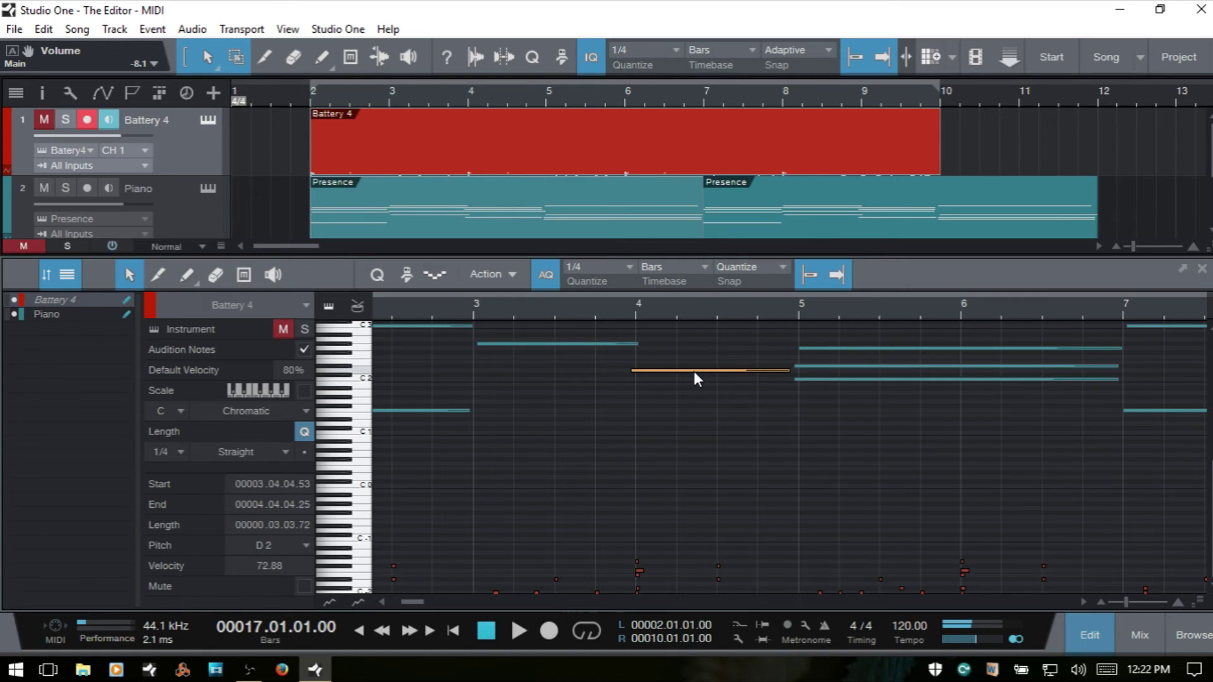
left_click(891, 379)
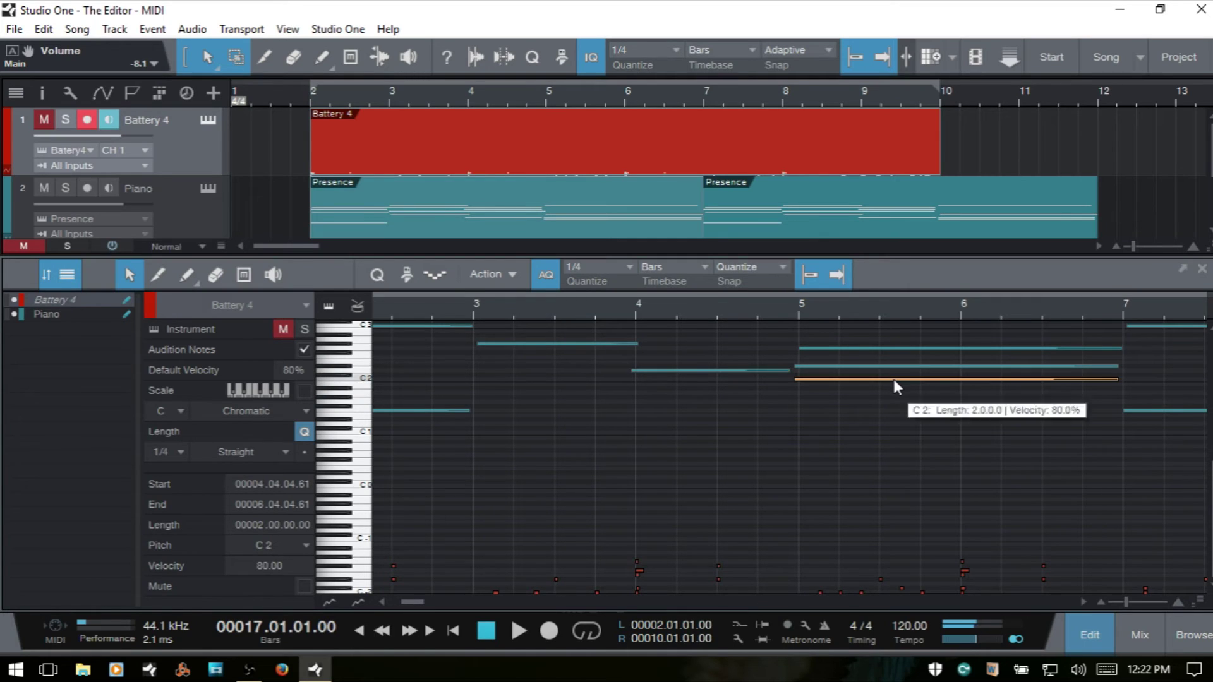
left_click(965, 571)
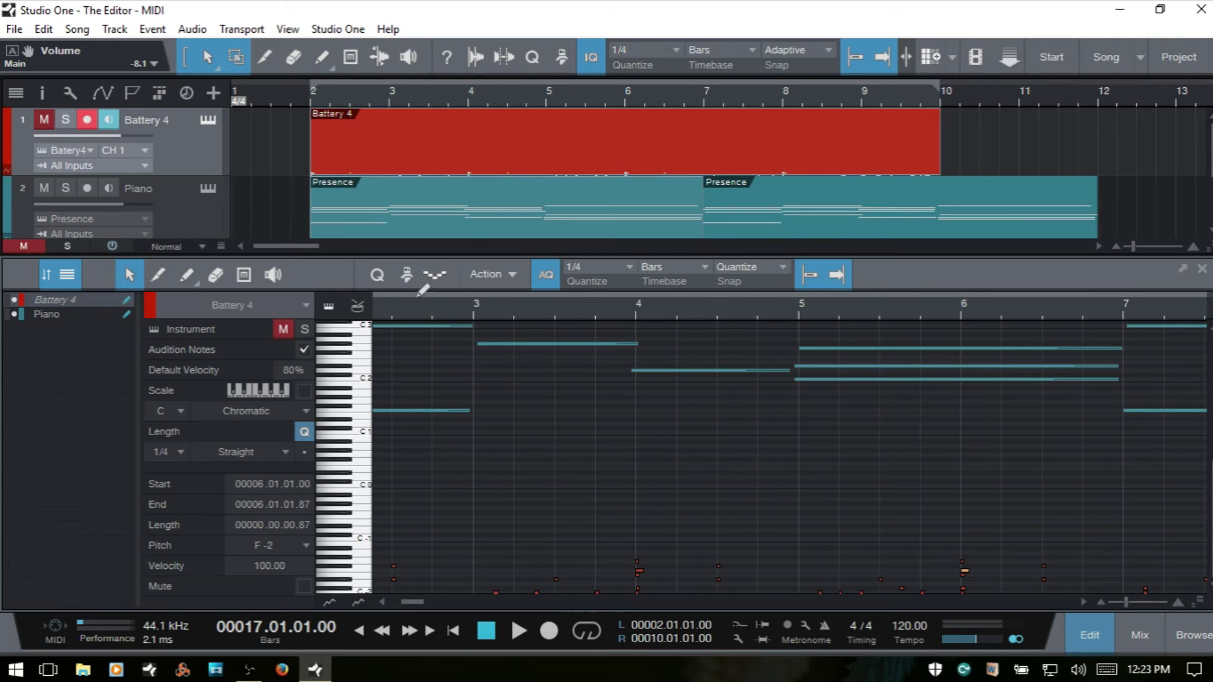
Select the first Piano event in the arrangement so that only the Piano part is open for editing
scroll(661, 165, "down", 2)
scroll(661, 165, "up", 2)
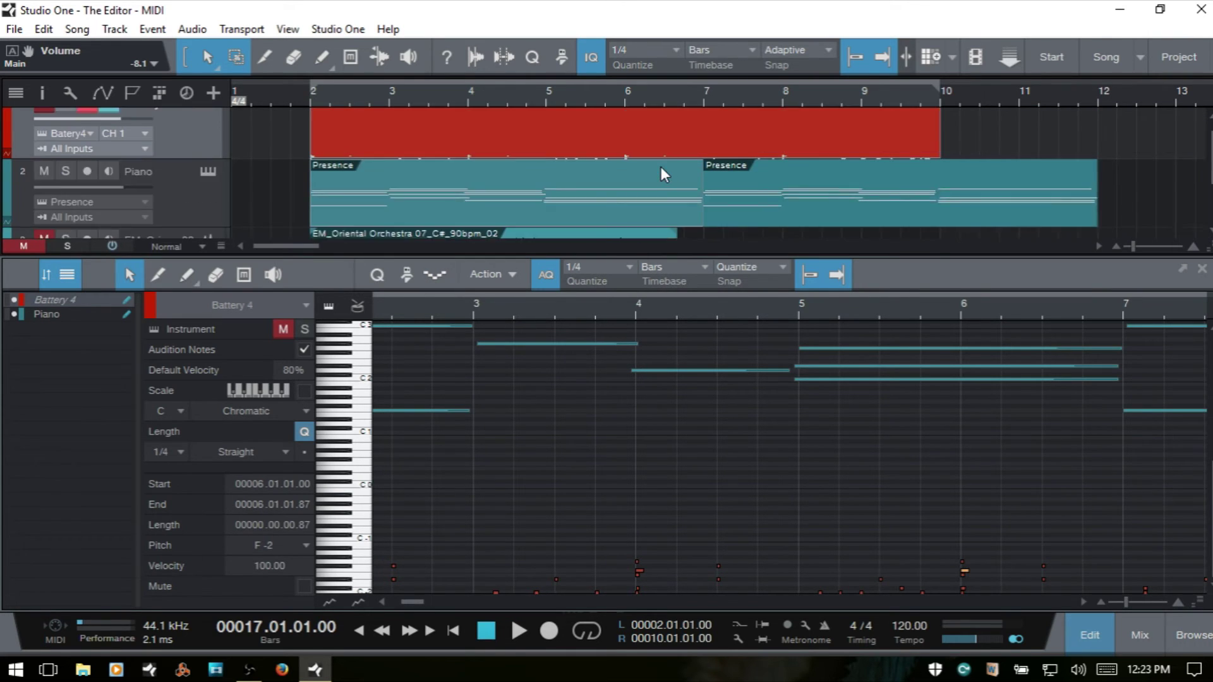
scroll(659, 172, "down", 2)
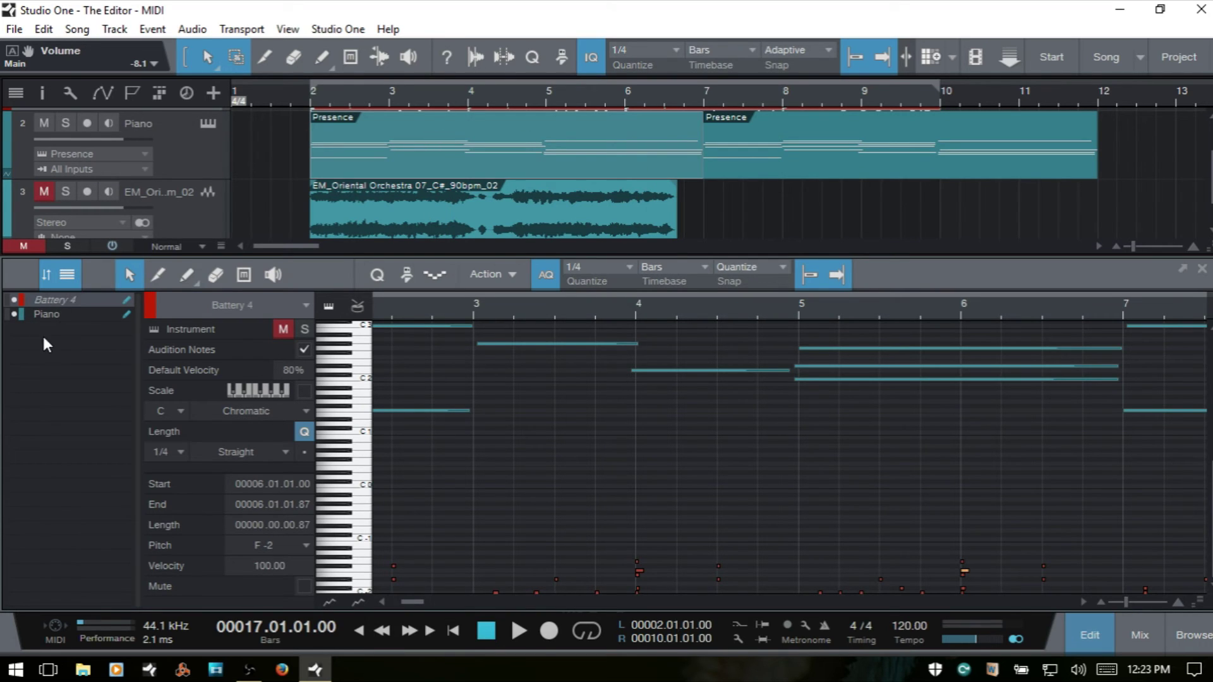
left_click(494, 154)
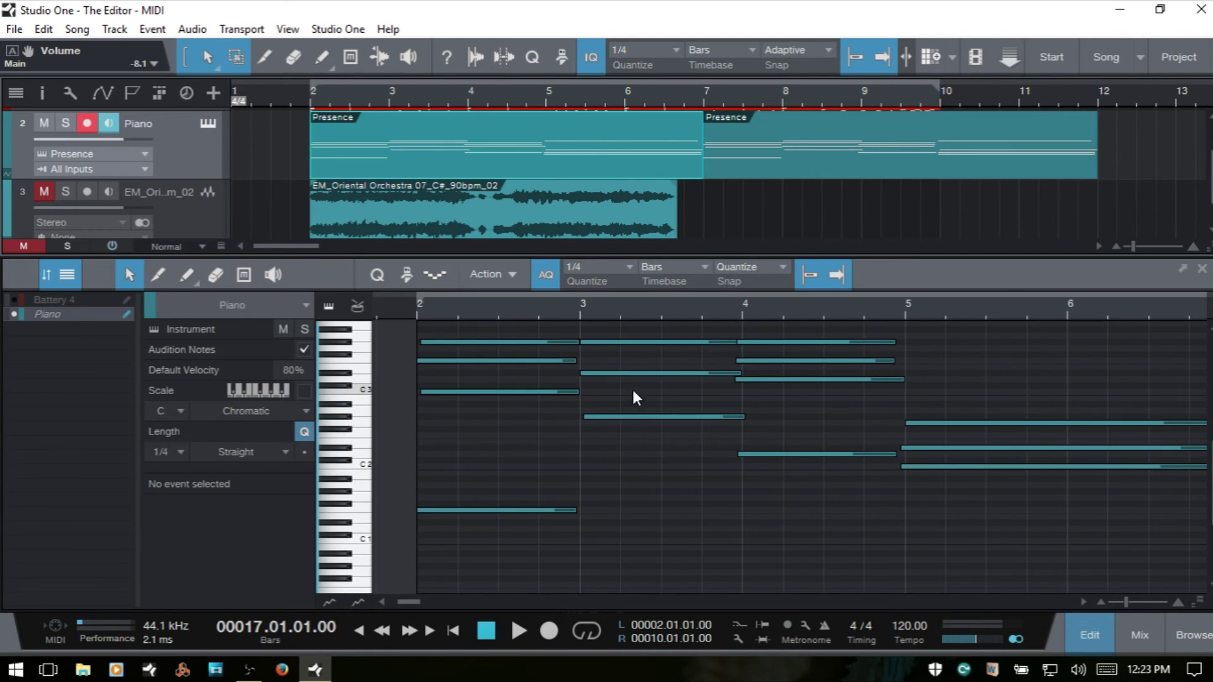
Duplicate the second Piano event so the copy starts at bar 12, and show its notes in the editor
left_click_drag(410, 602, 414, 601)
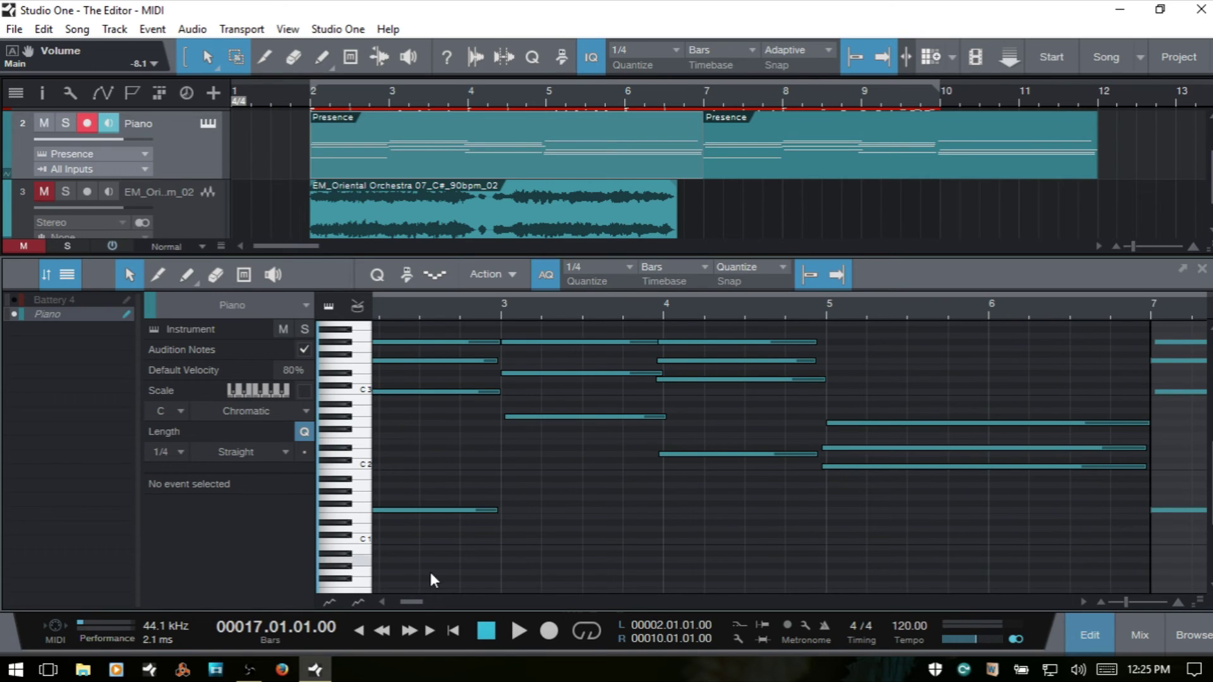
left_click_drag(410, 602, 436, 603)
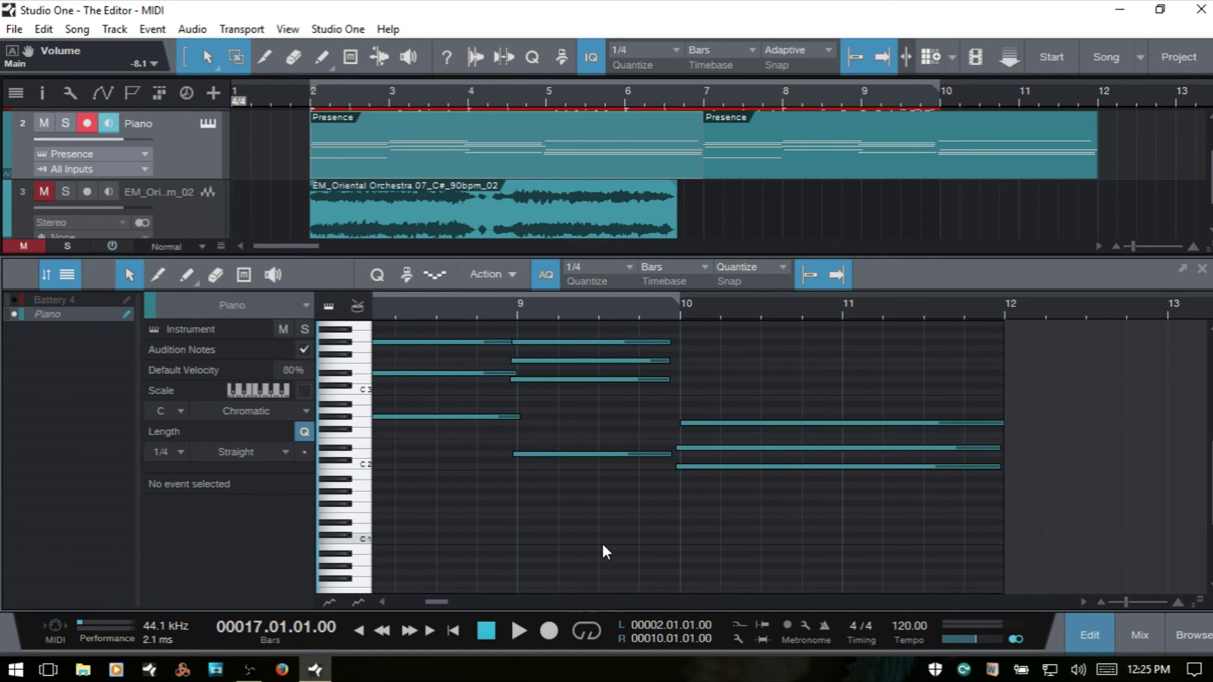
left_click(908, 163)
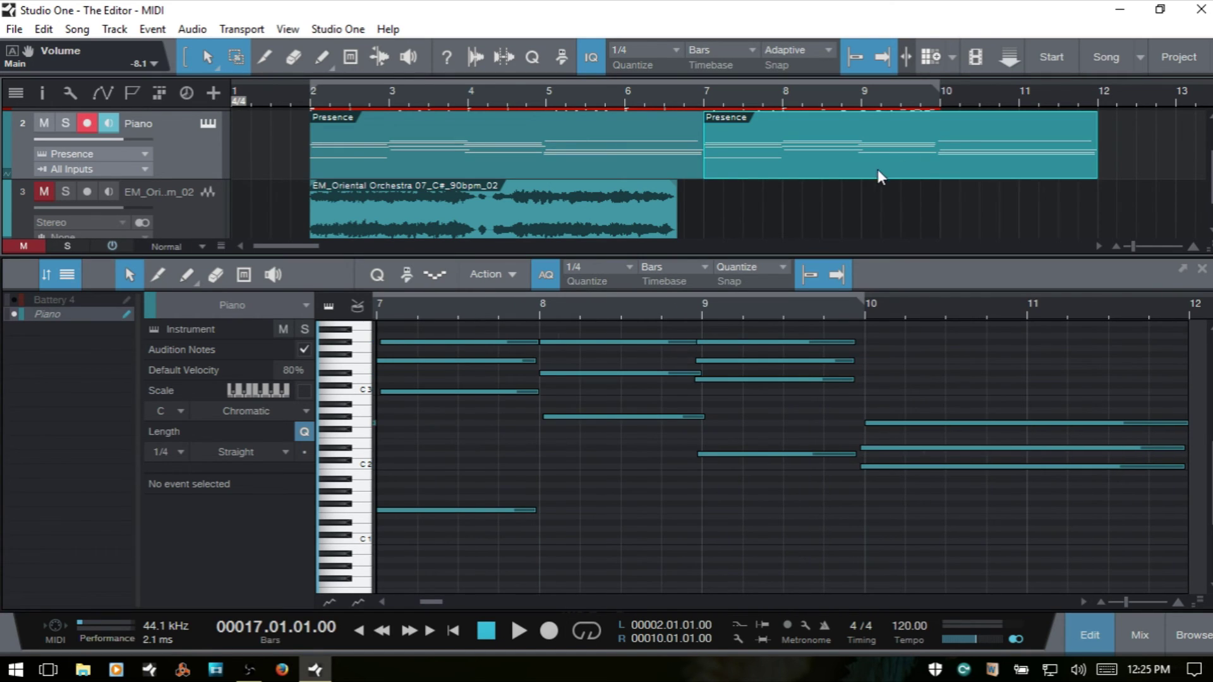
key("d")
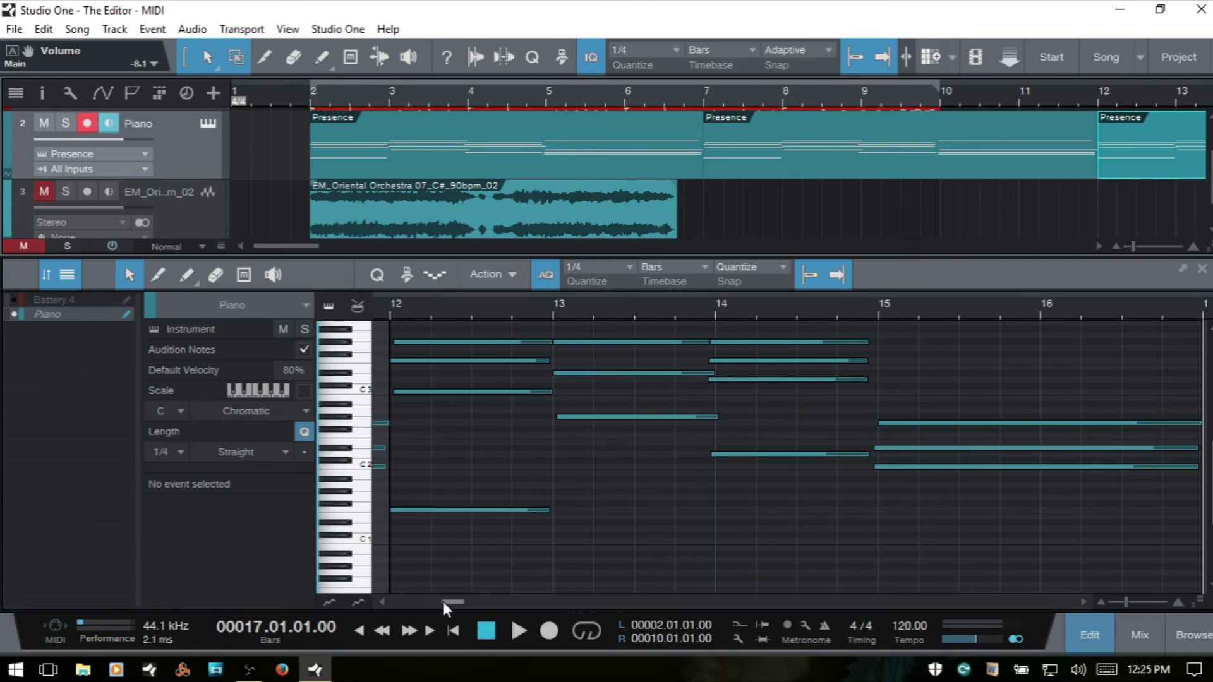
mouse_move(448, 607)
left_mouse_down()
mouse_move(461, 607)
mouse_move(449, 604)
left_mouse_up()
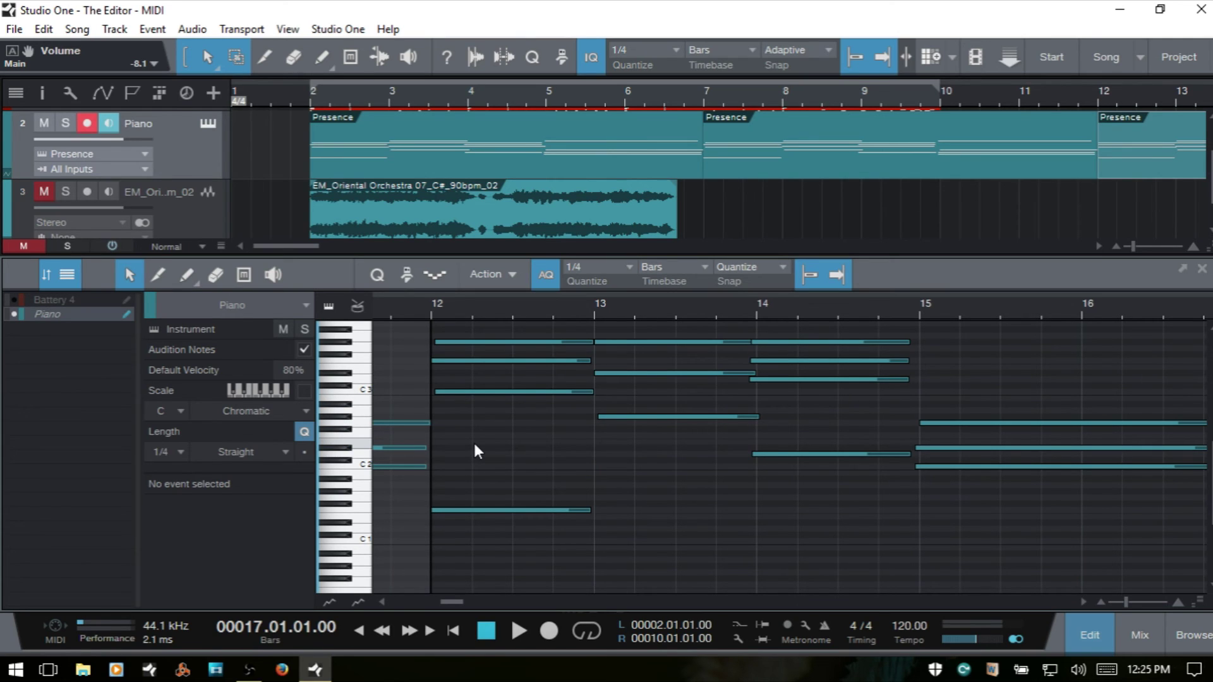
Delete the upper notes and the D# 2 note from the Piano event at bar 12, and draw a one-bar A 1 note at bar 13
left_click_drag(512, 438, 1122, 328)
key("Delete")
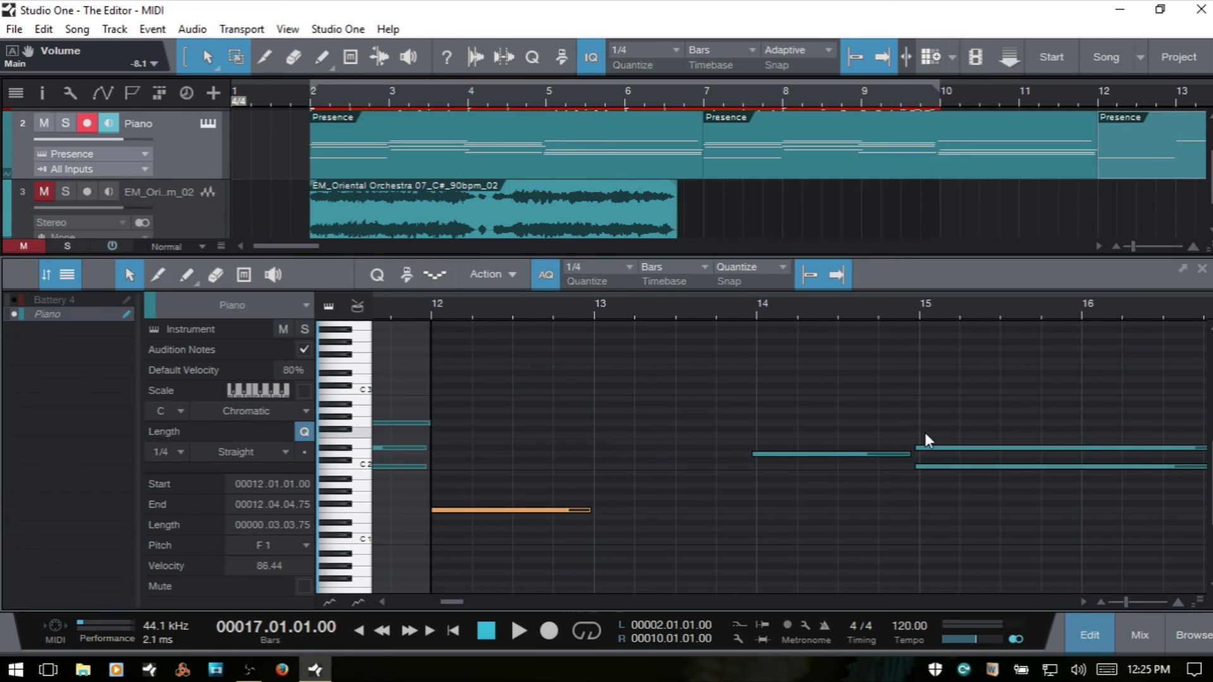
left_click(950, 449)
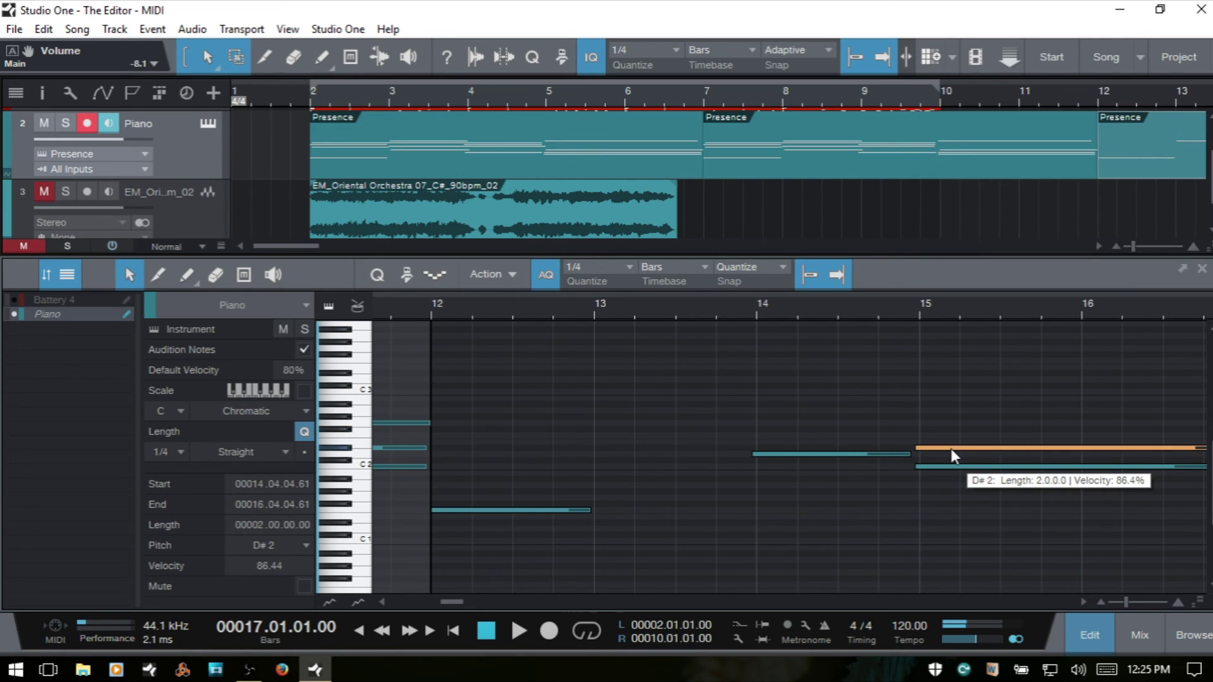
key("Delete")
left_click_drag(597, 486, 758, 486)
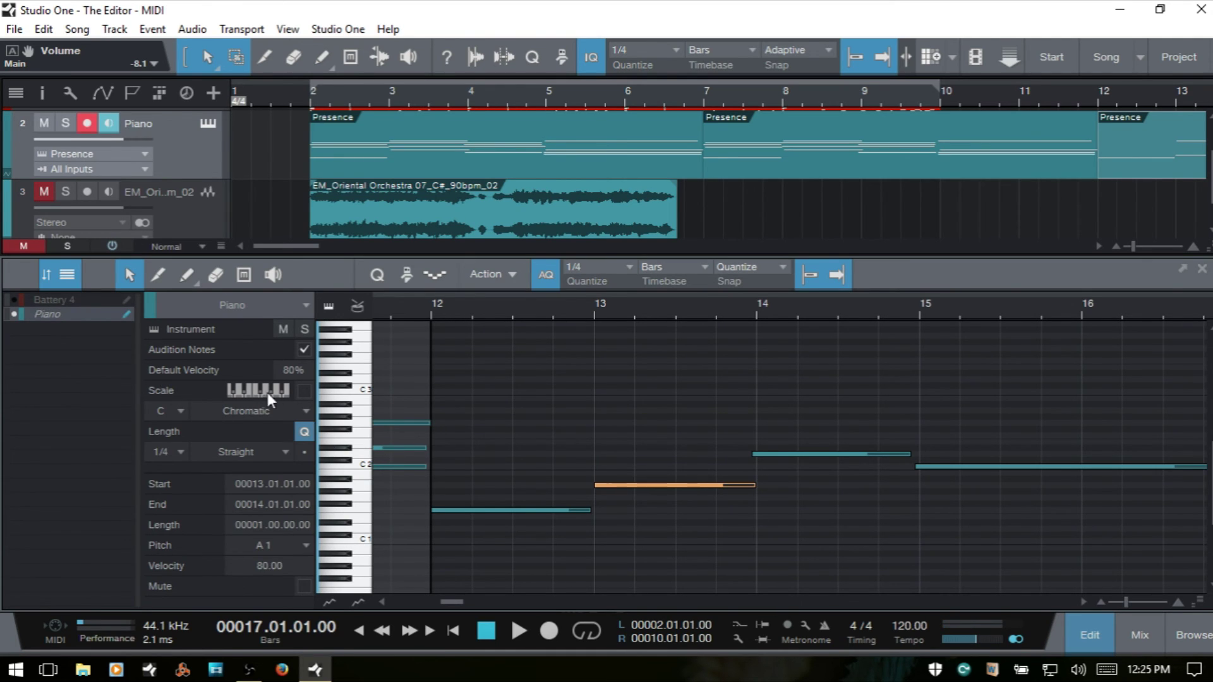
Turn on scale snapping for the Piano part with C as root, choose the Minor Pentatonic scale, and audition a key
left_click(303, 390)
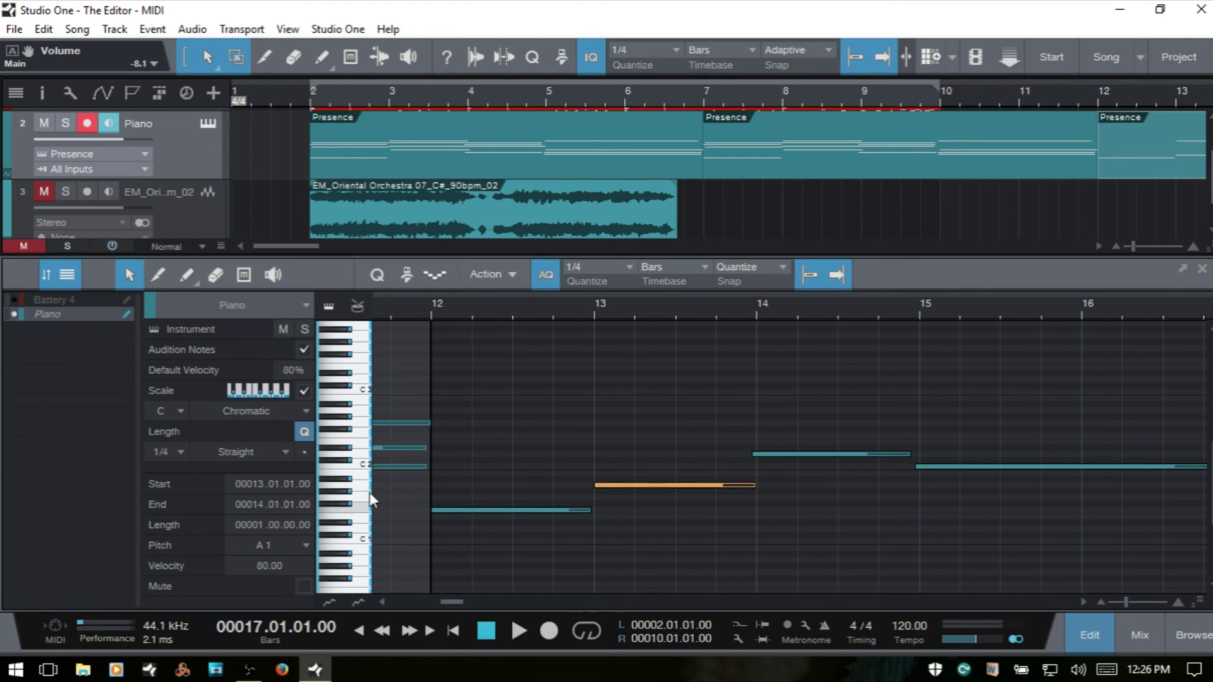
left_click(302, 392)
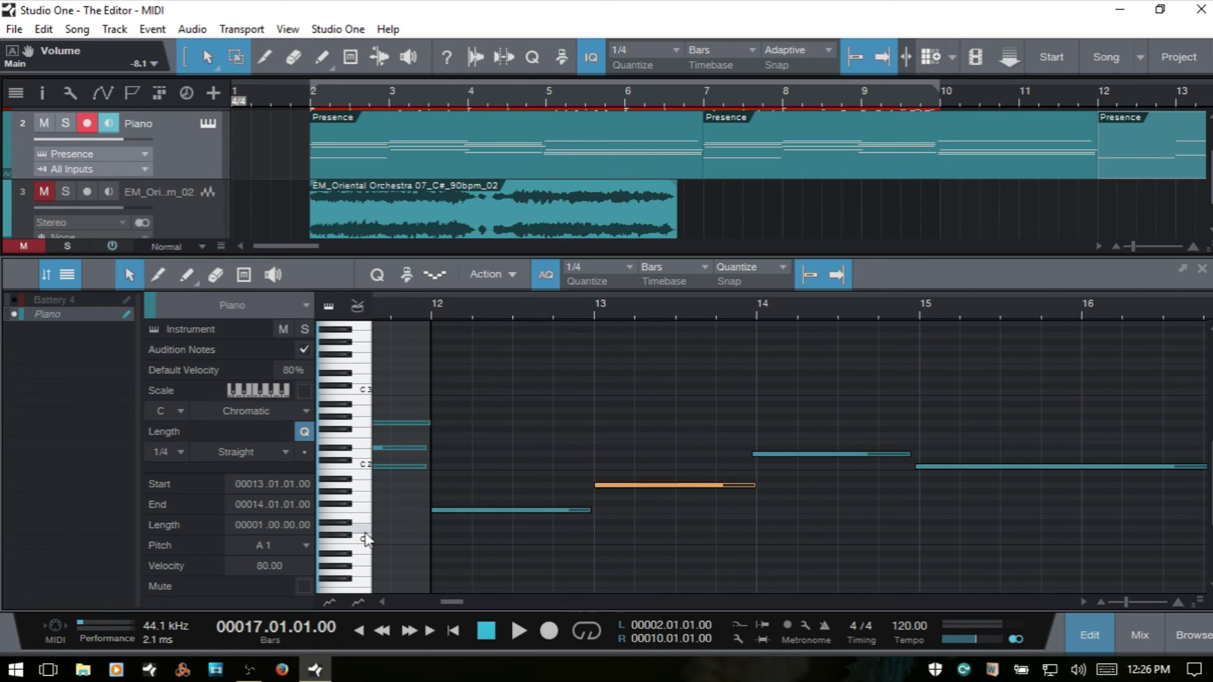
left_click(304, 391)
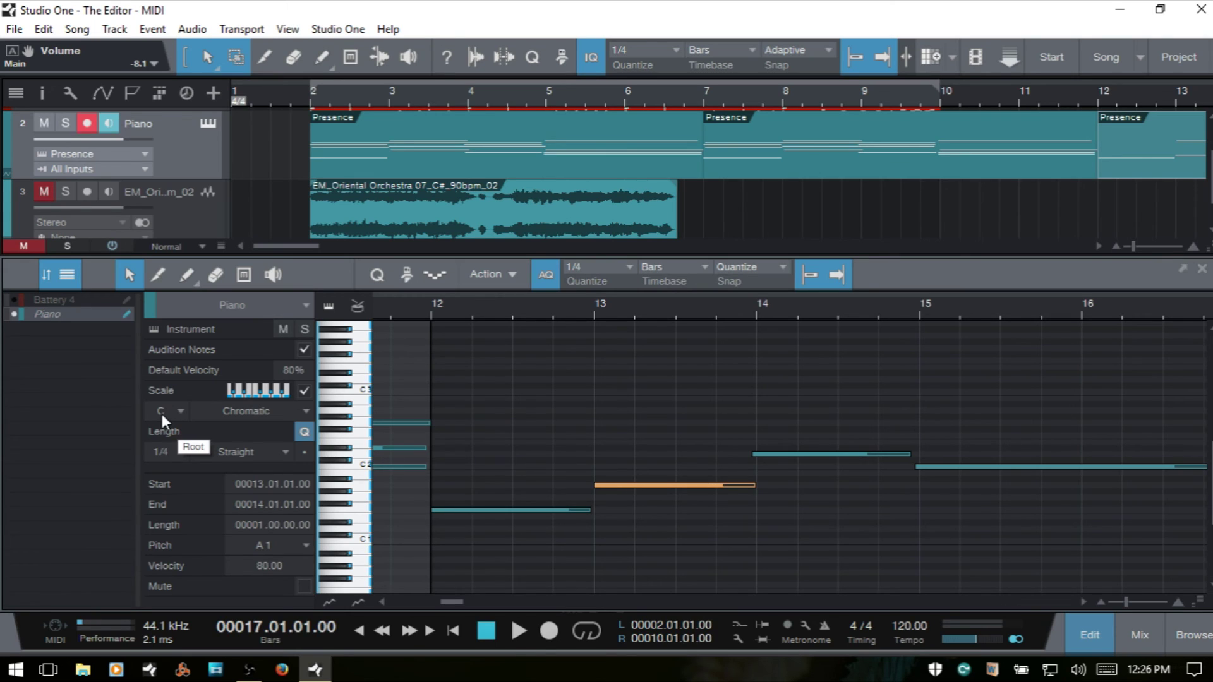
left_click(302, 411)
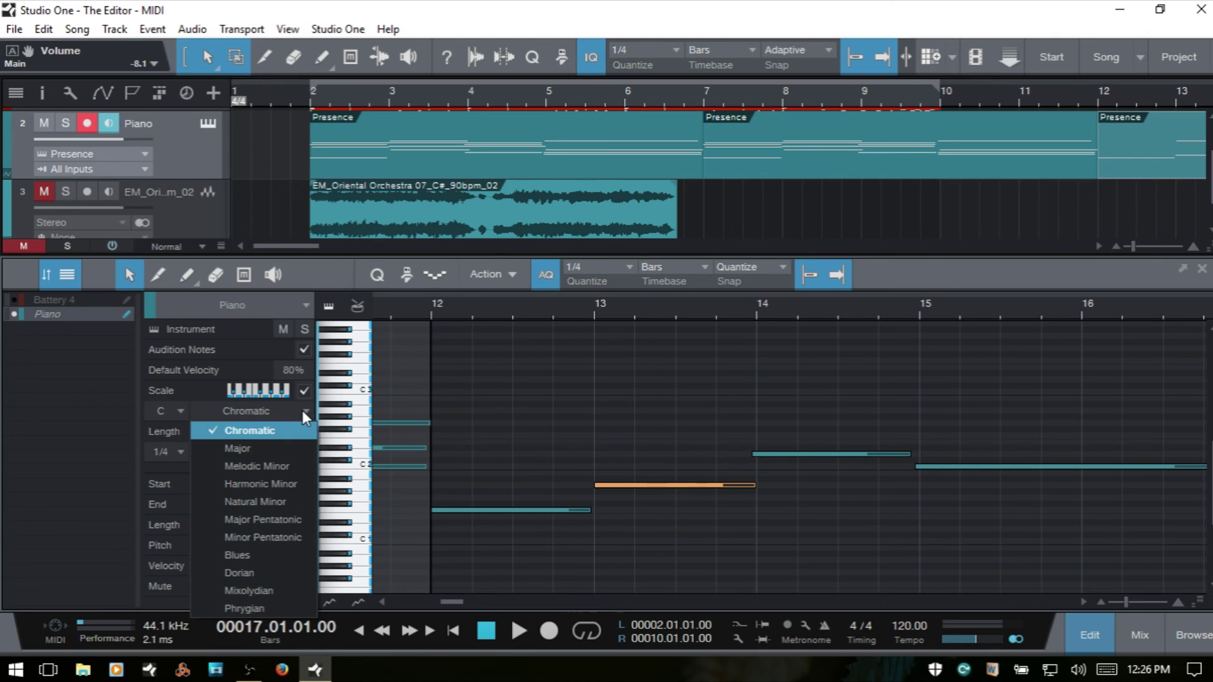
left_click(261, 536)
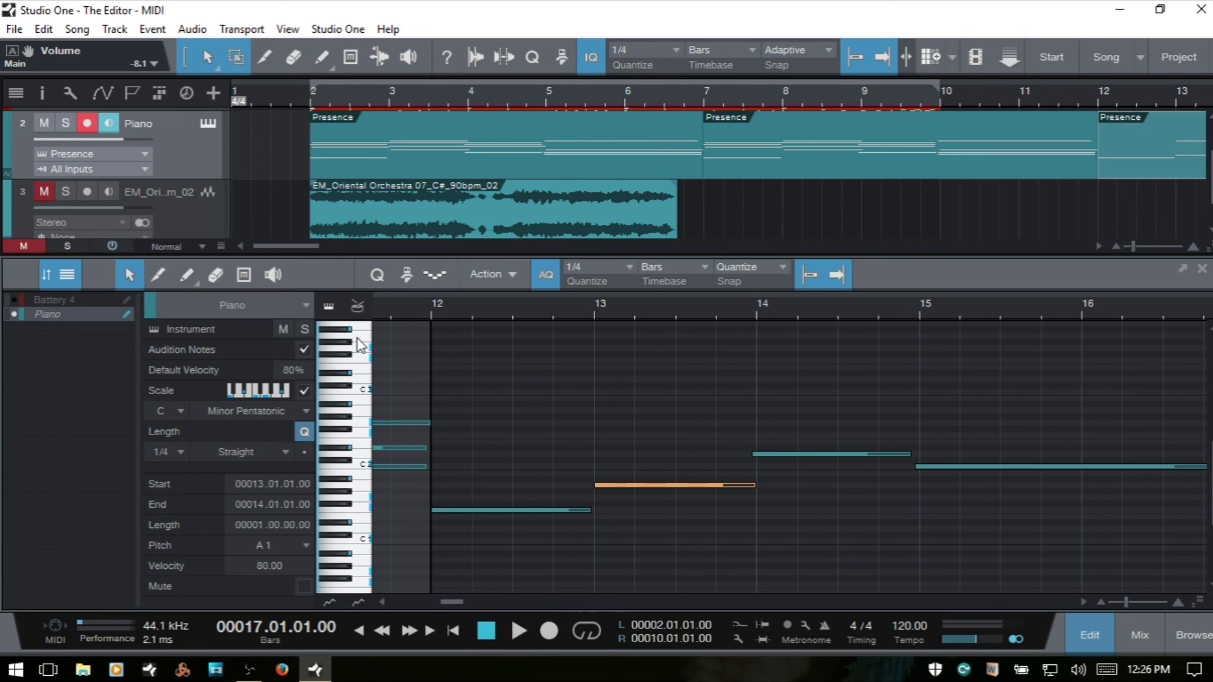
left_click(363, 357)
Lower the Piano note at bar 12 through the scale, first to D# 1 and finally to C 1
left_click(489, 510)
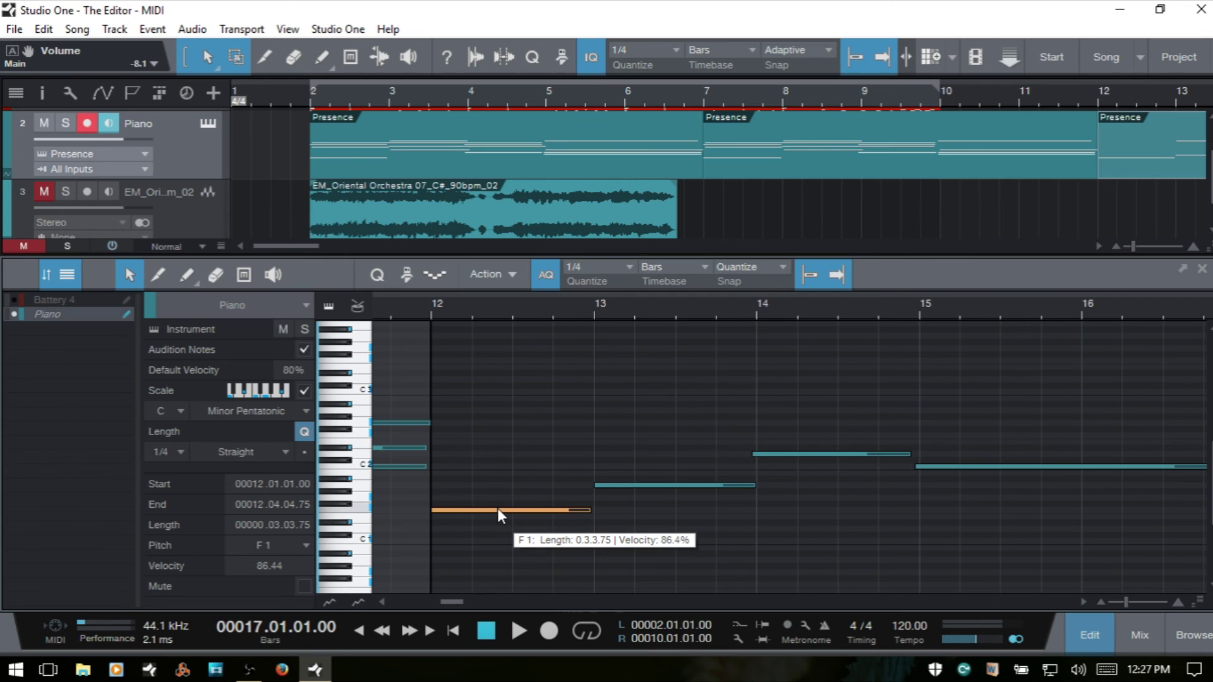
left_click_drag(498, 508, 498, 518)
left_click_drag(499, 520, 500, 522)
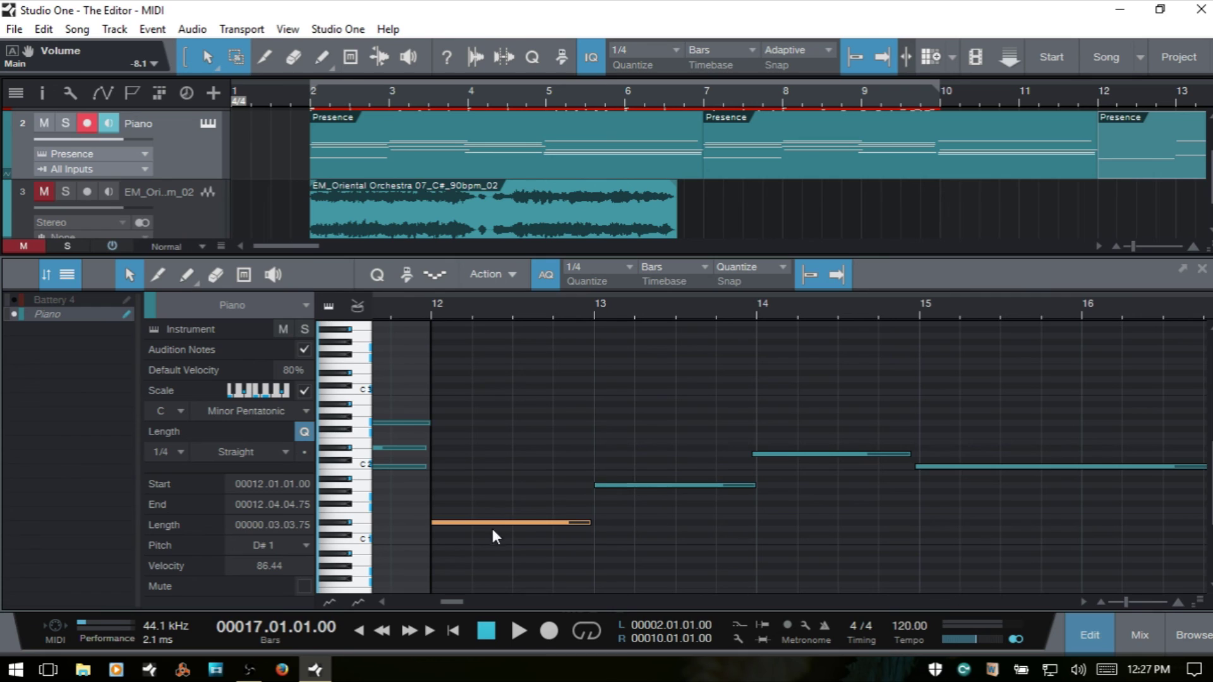
left_click_drag(510, 525, 510, 539)
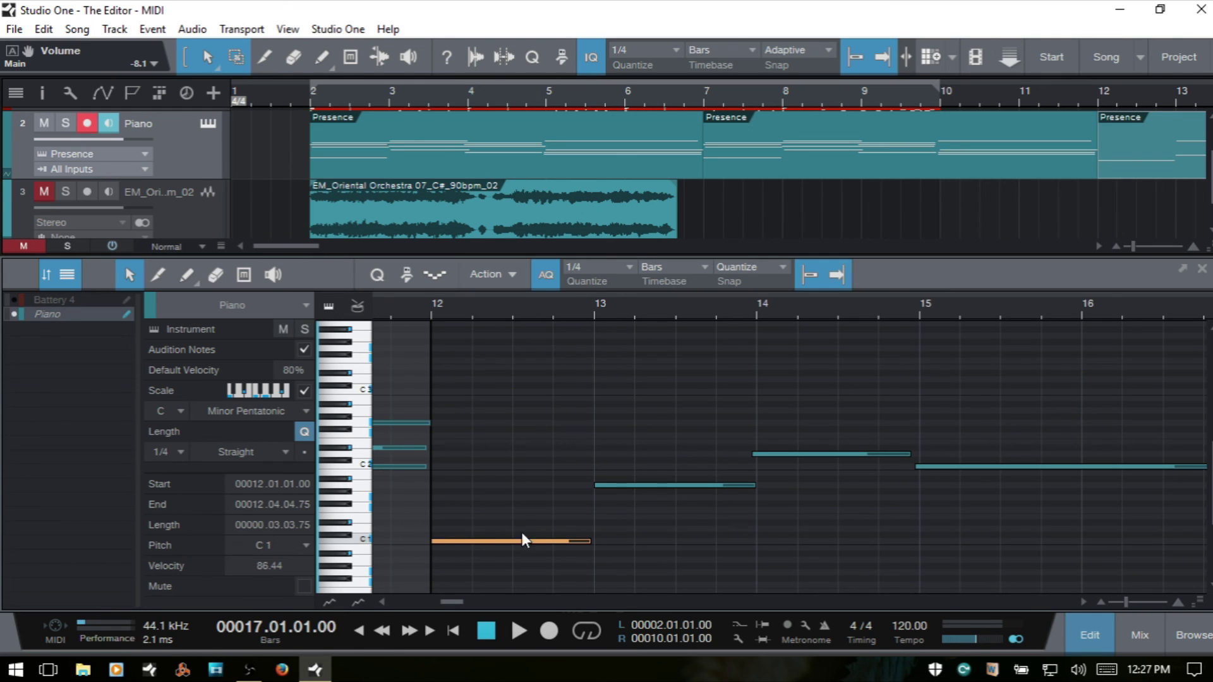
Change the Piano scale to G Dorian and raise the note at bar 12 to D 1
left_click(180, 412)
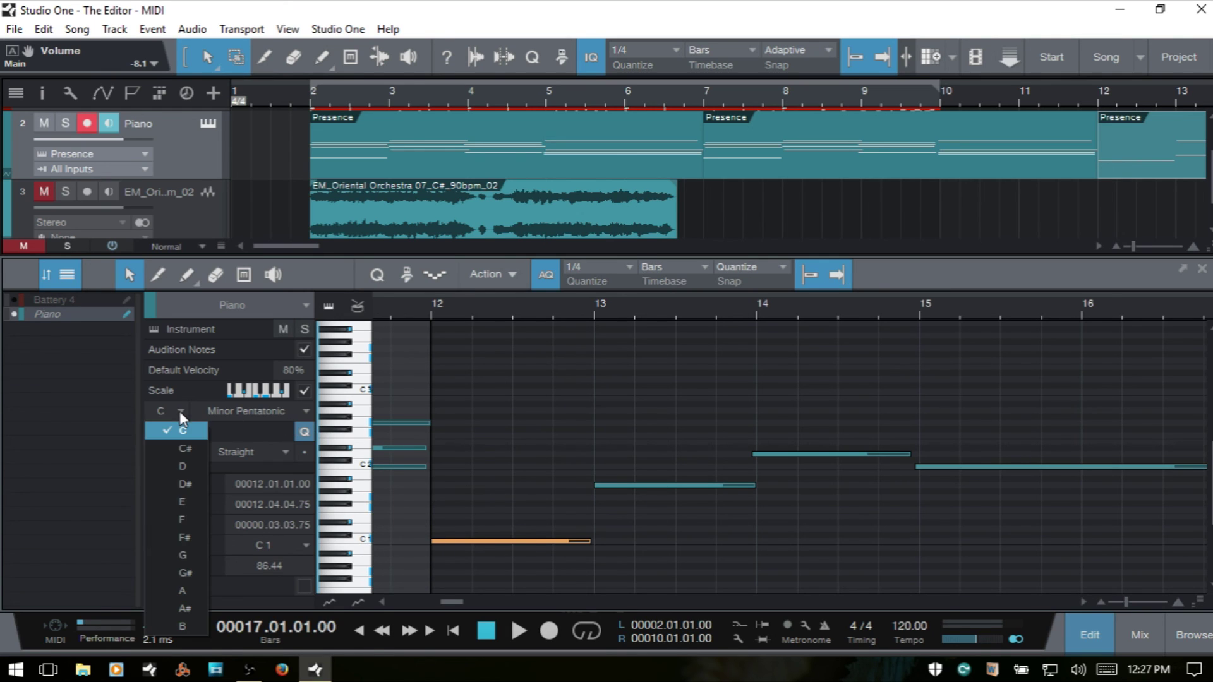
left_click(185, 554)
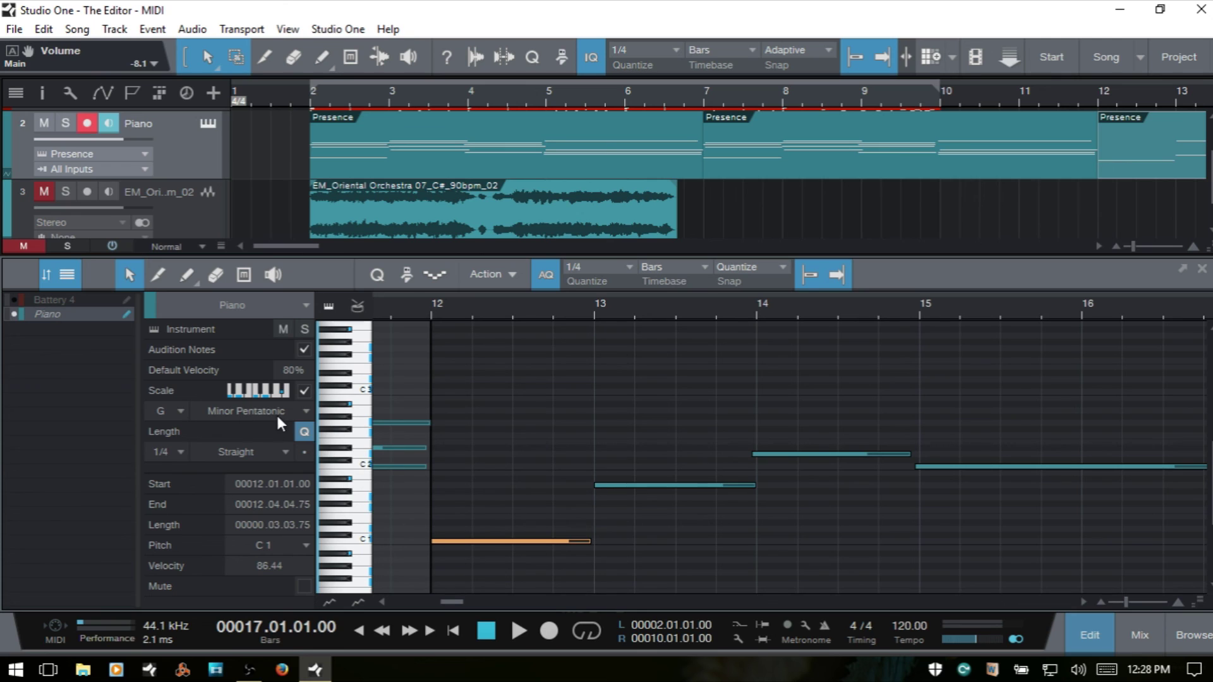
left_click(304, 412)
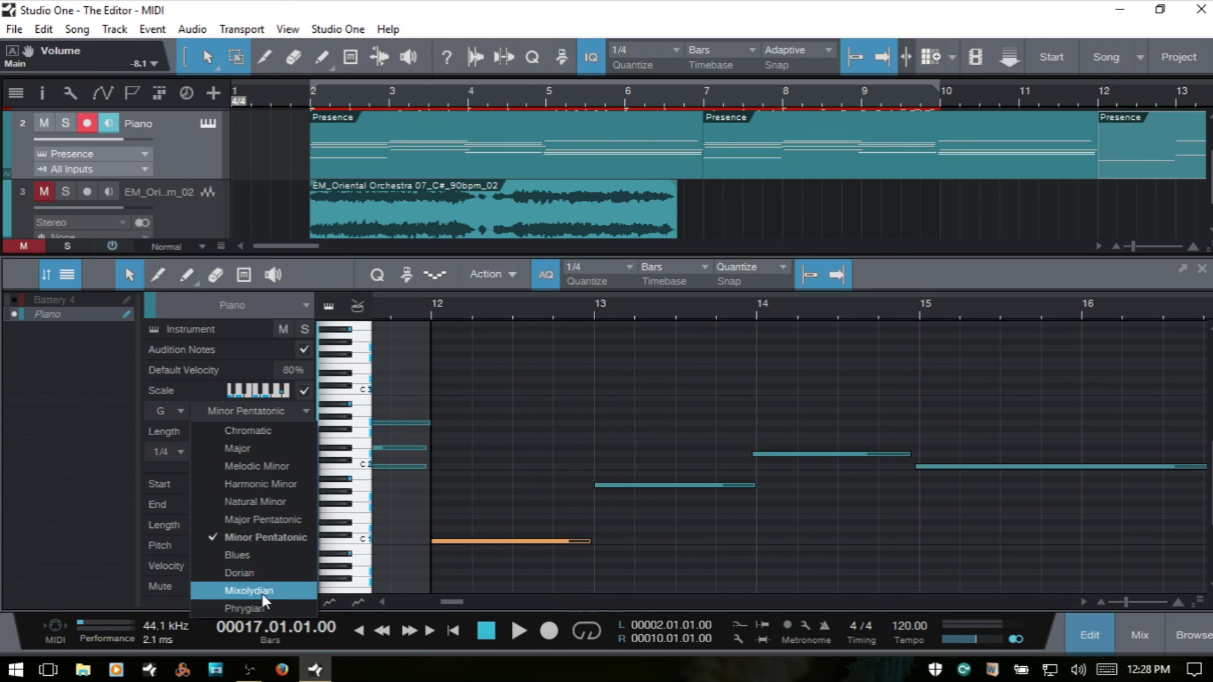
left_click(265, 574)
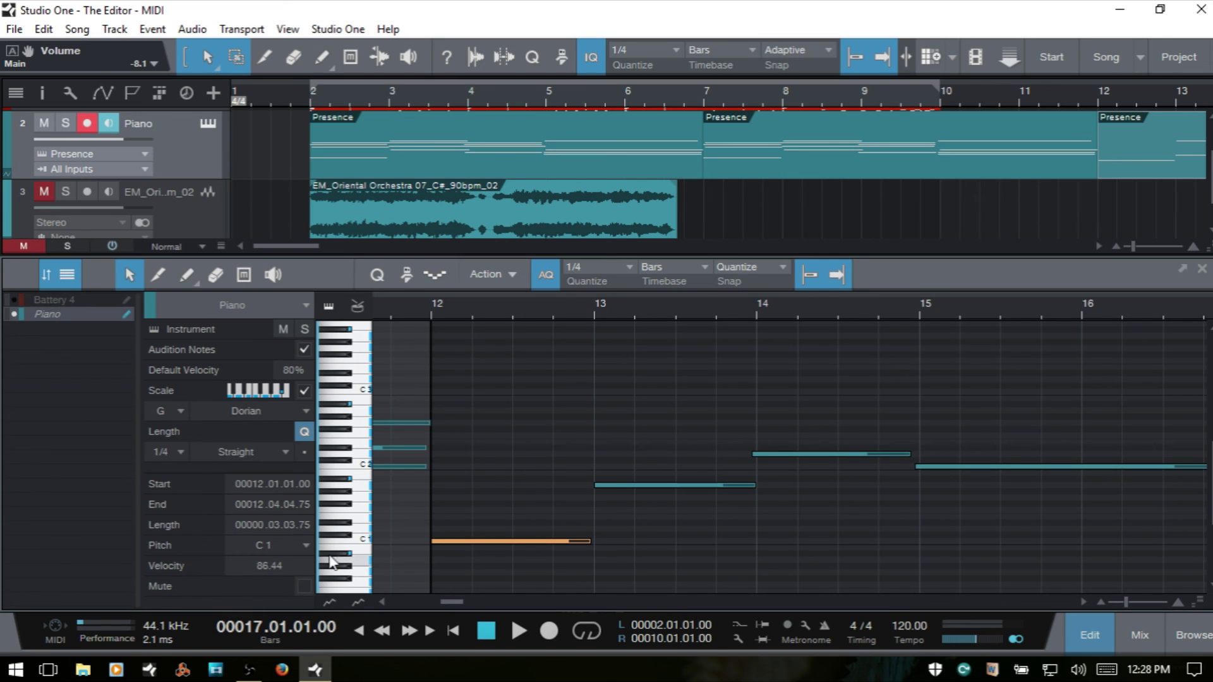
left_click_drag(498, 538, 499, 529)
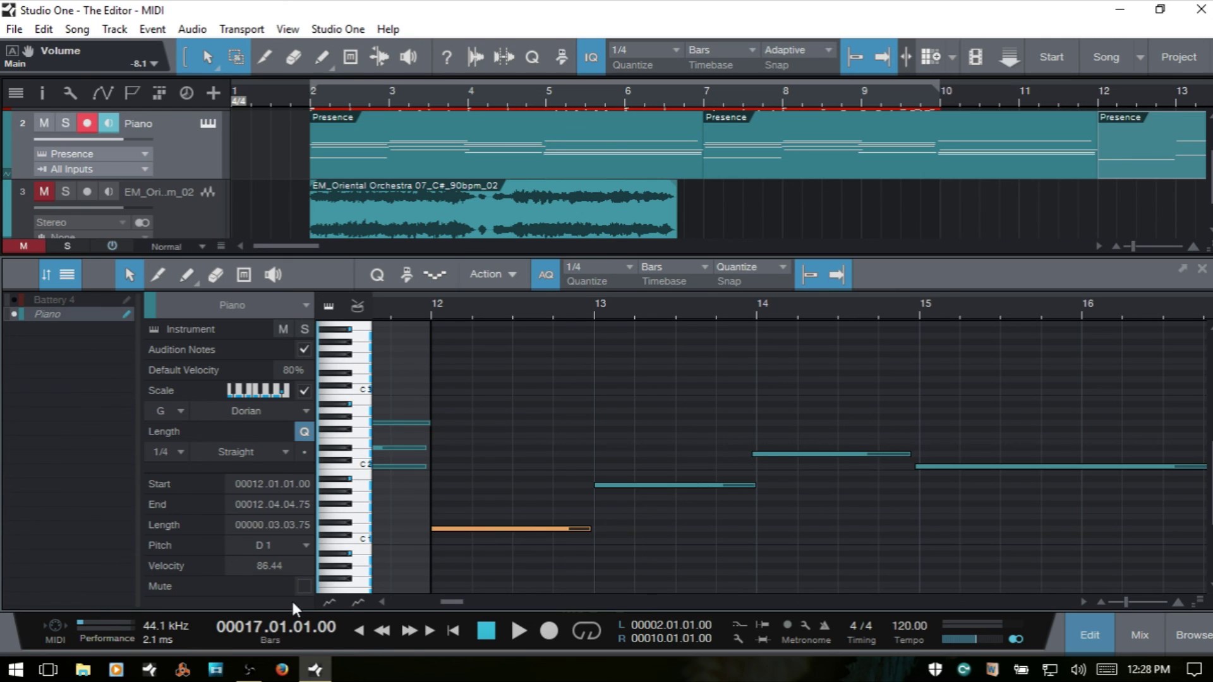
Show the automation lane below the Piano notes and view its Modulation, Pitch Bend and After Touch parameters
left_click(330, 601)
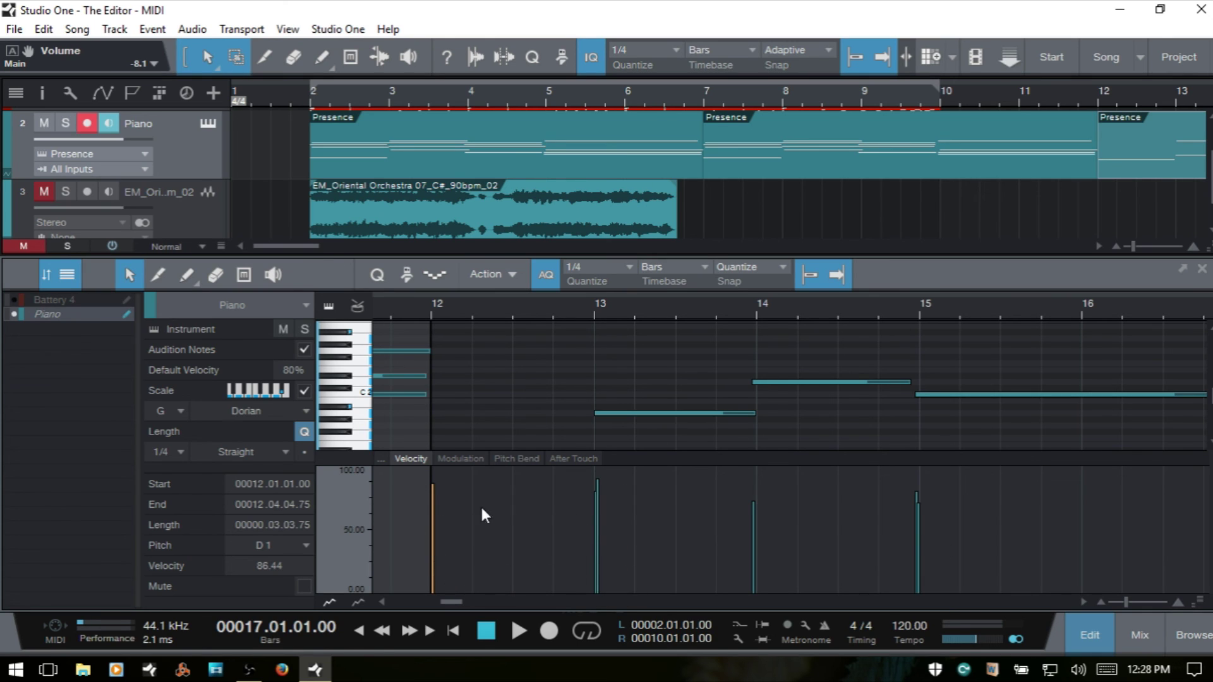
left_click(460, 459)
left_click(515, 459)
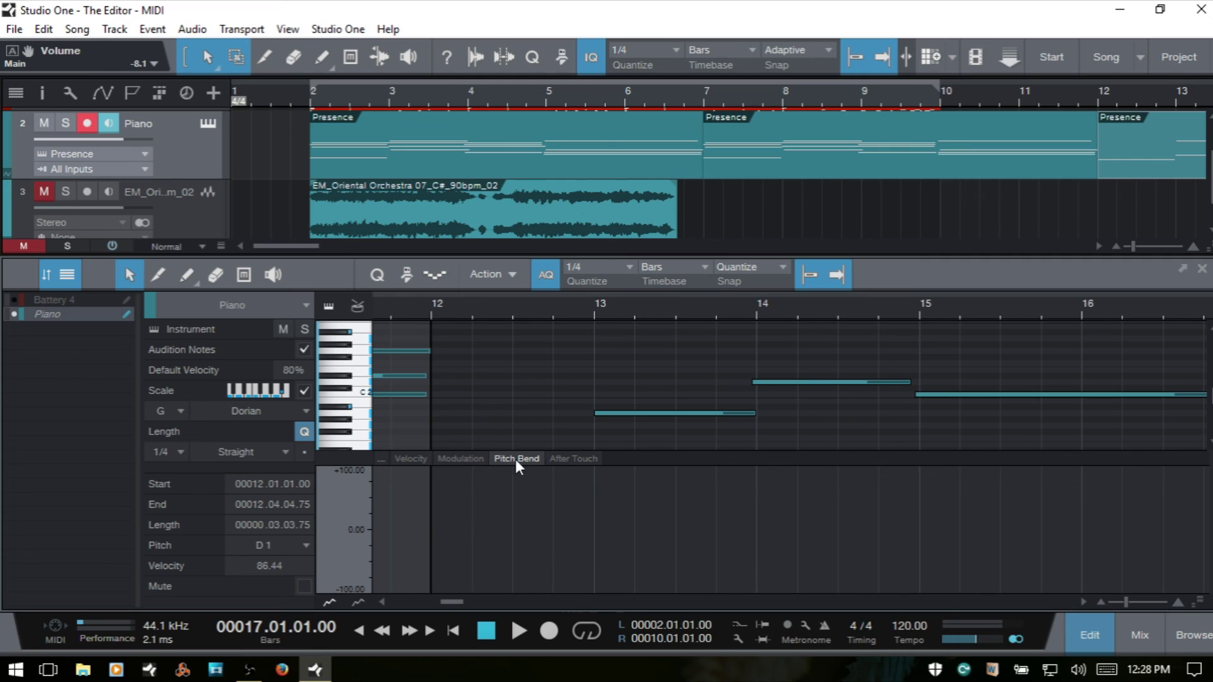
left_click(568, 461)
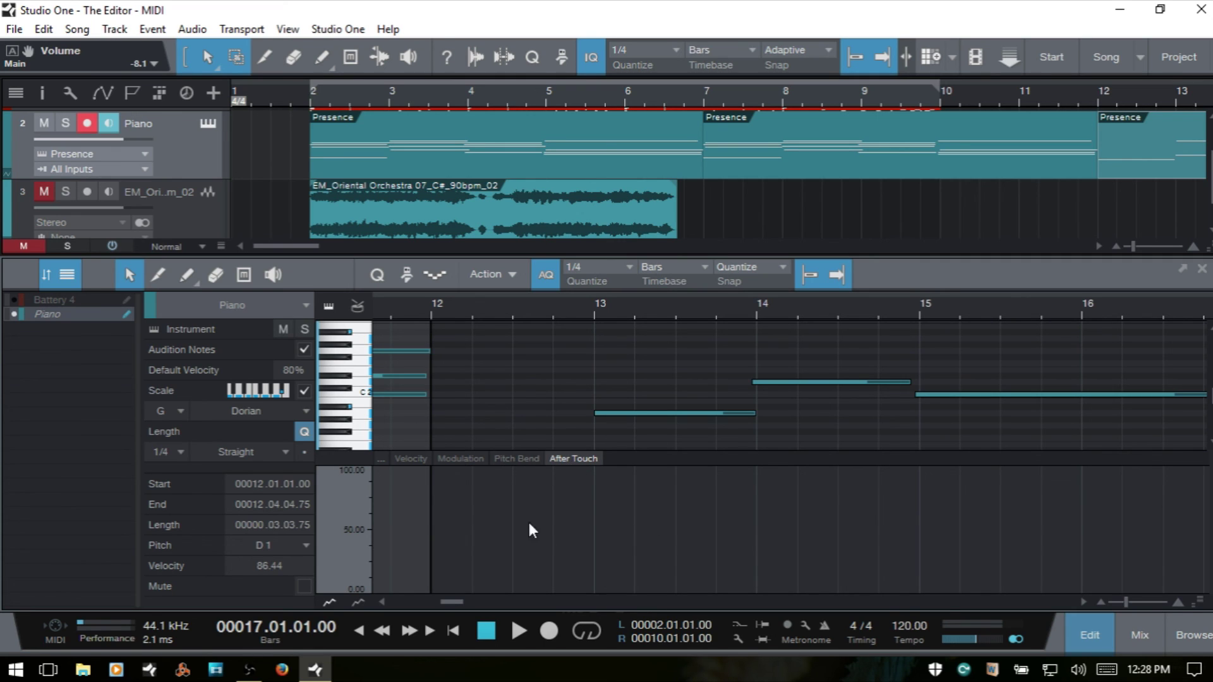